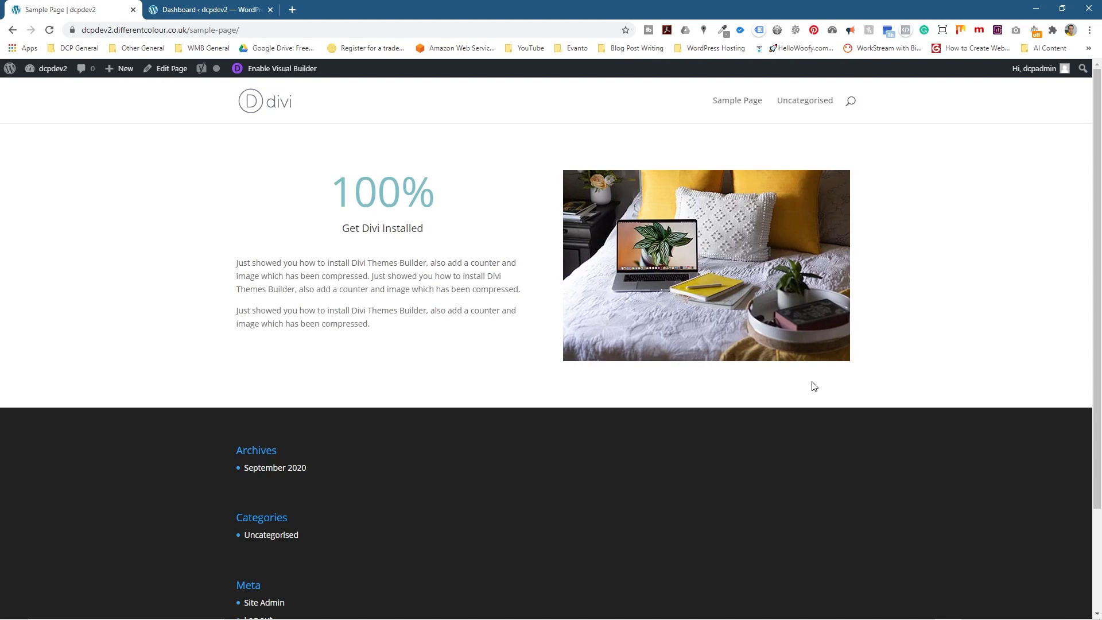
Enable the Visual Builder and add a Regular two-column section with a Text module on the left
left_click(292, 72)
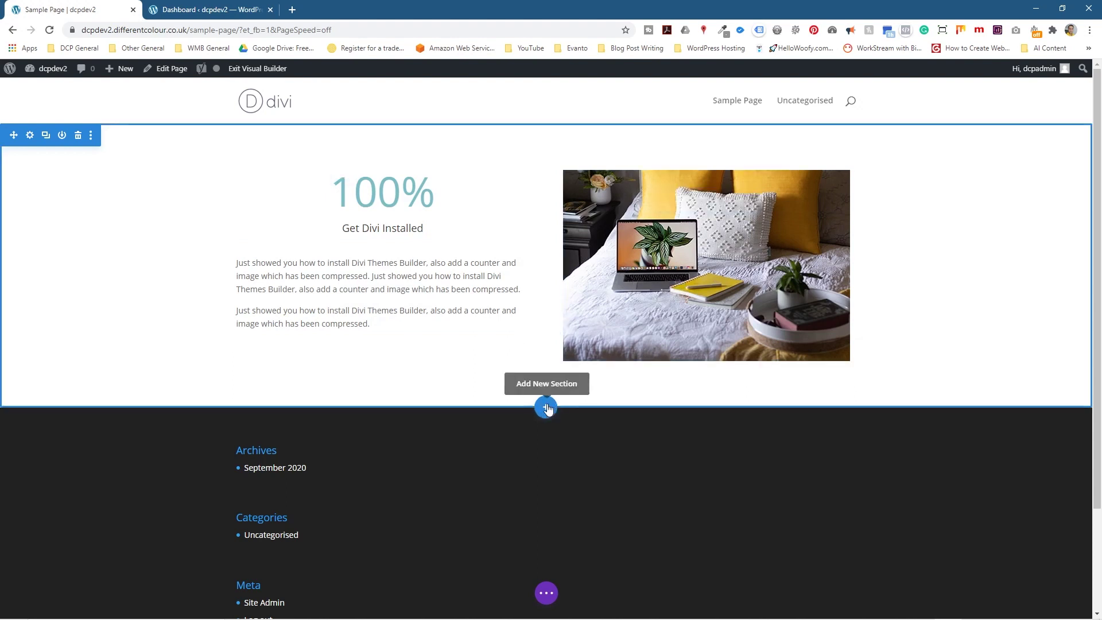
left_click(547, 410)
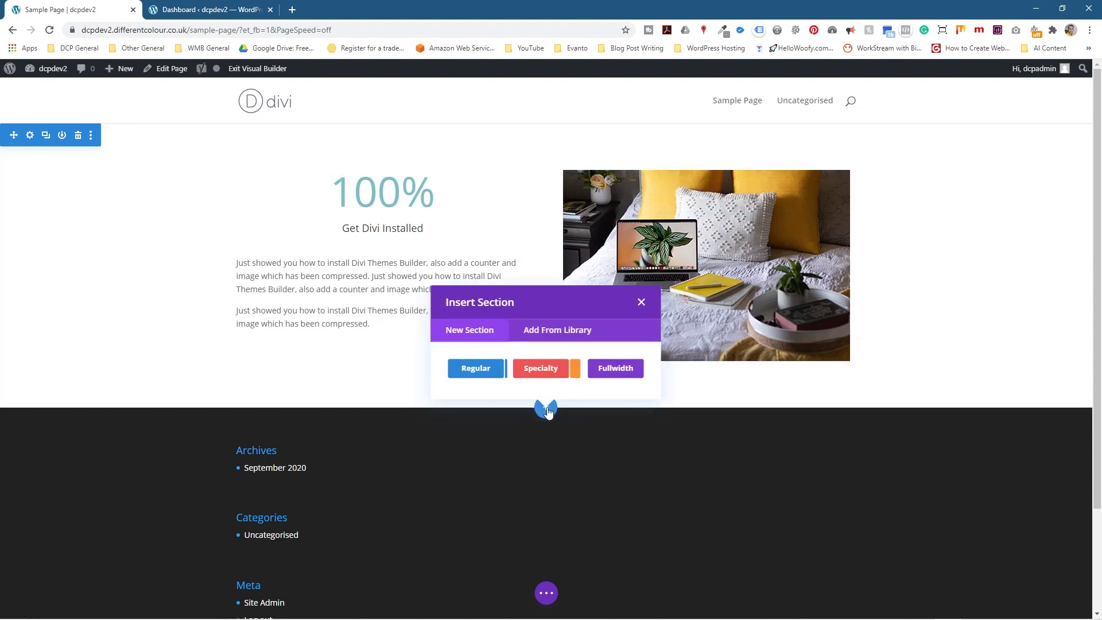
left_click(473, 370)
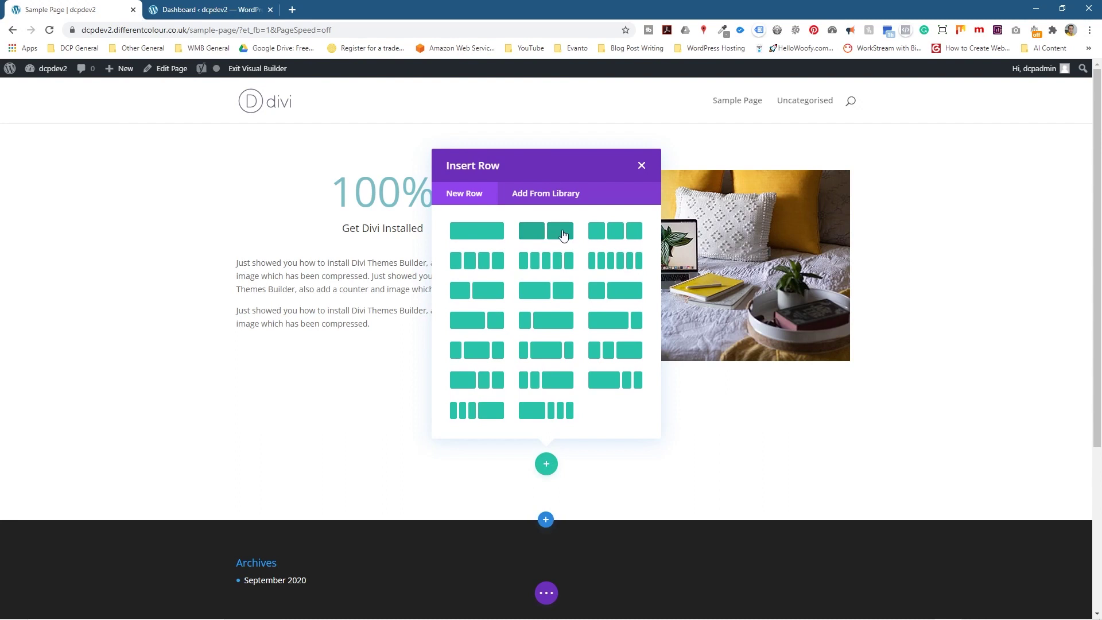
left_click(563, 235)
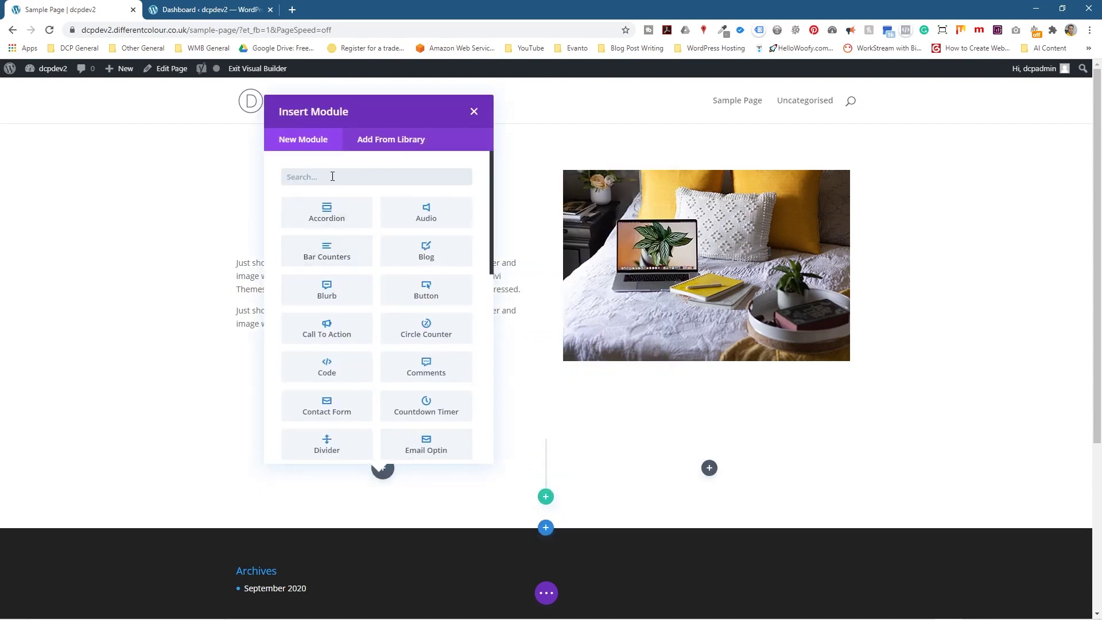
type("text")
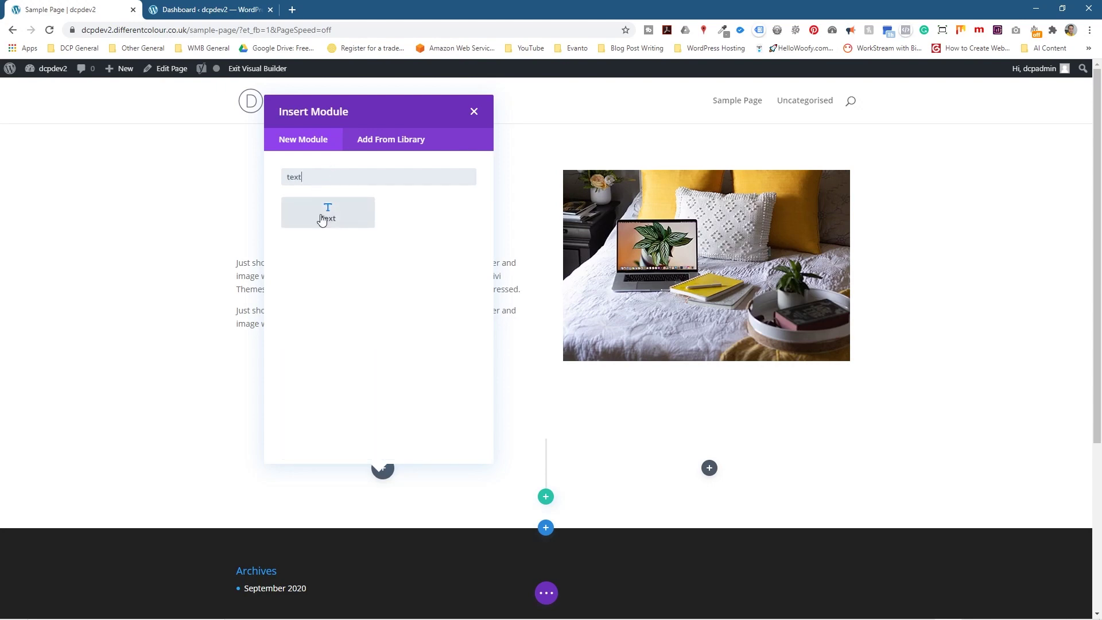
left_click(327, 213)
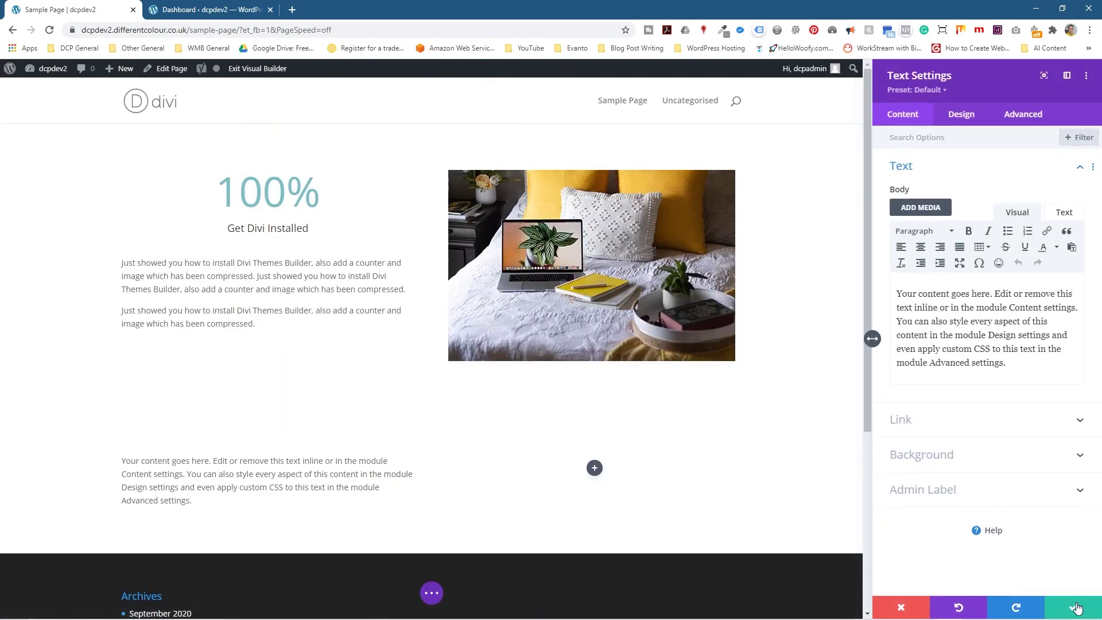
left_click(1074, 610)
mouse_move(709, 472)
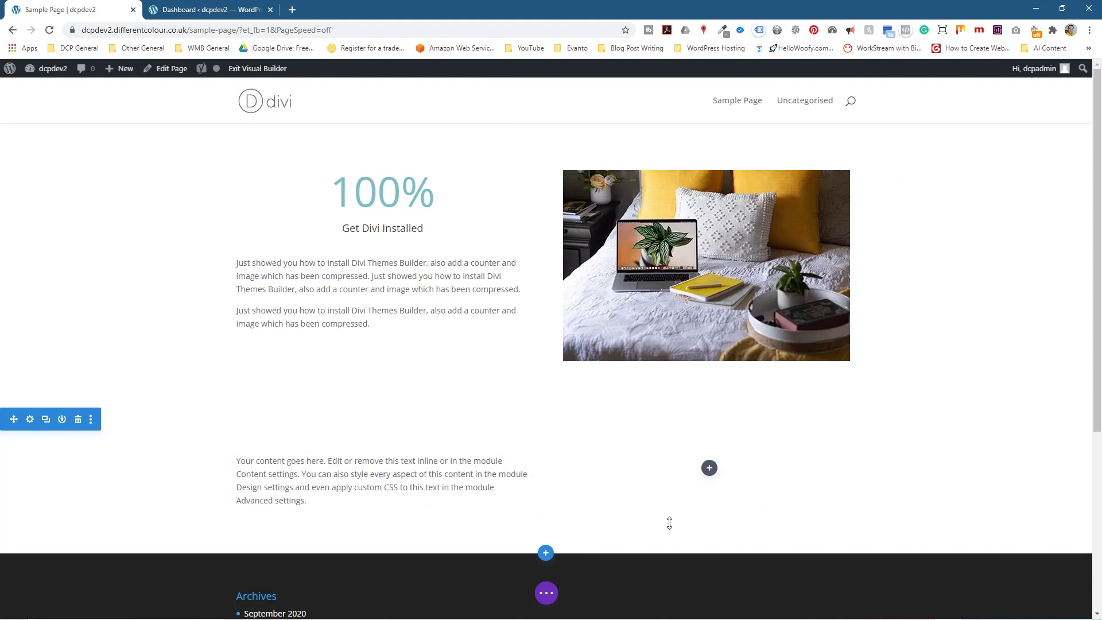
Insert a Gallery module in the right column and open Add Gallery Images
left_click(710, 470)
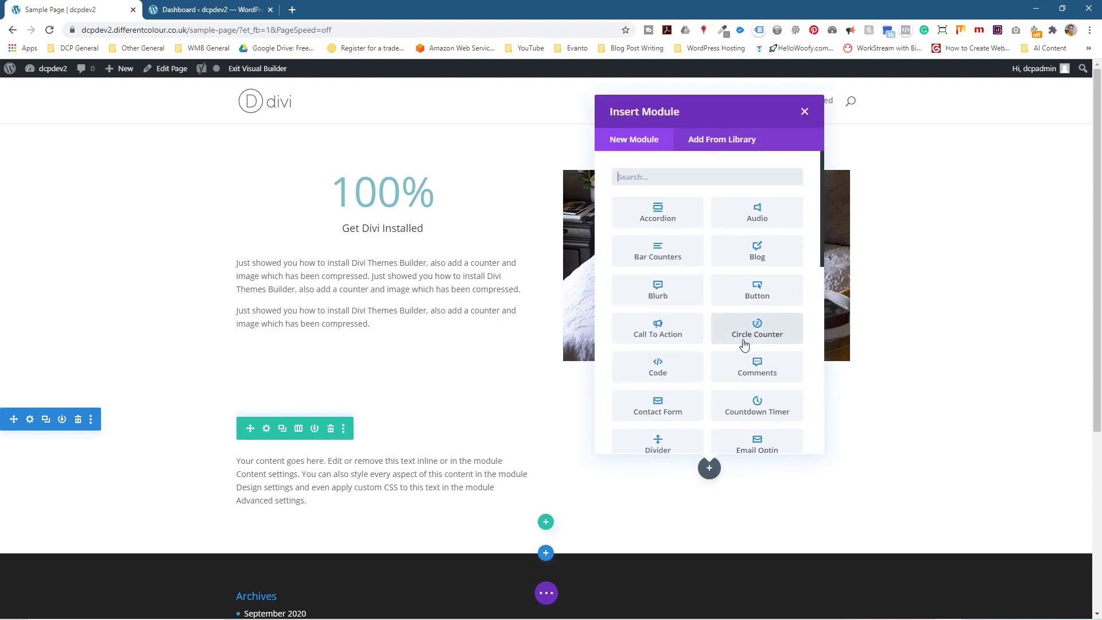
scroll(746, 349, "down", 2)
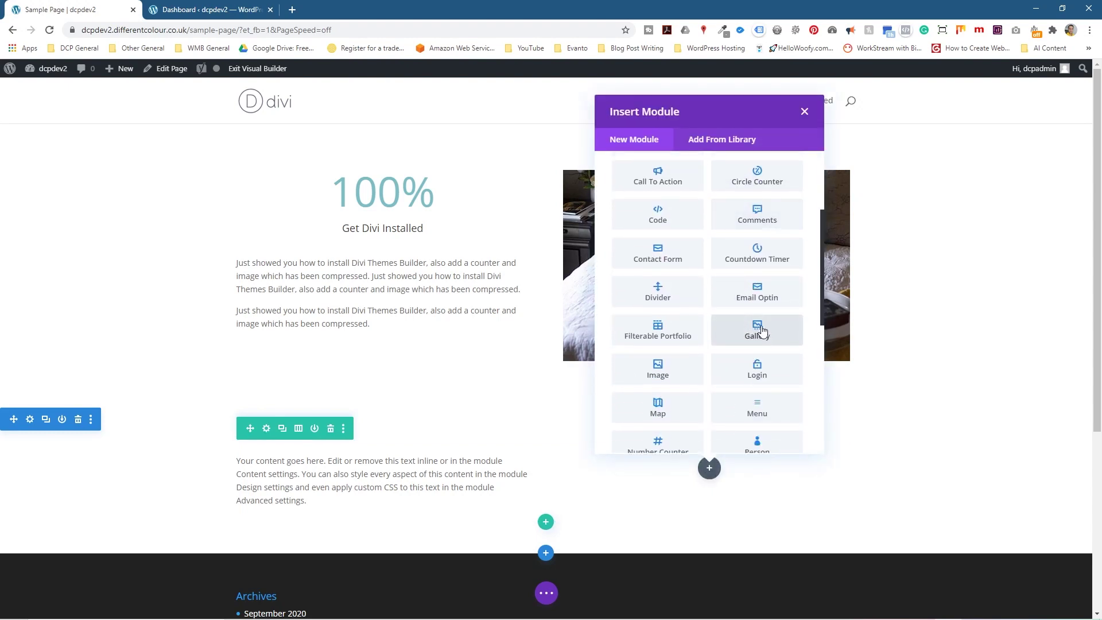
left_click(757, 330)
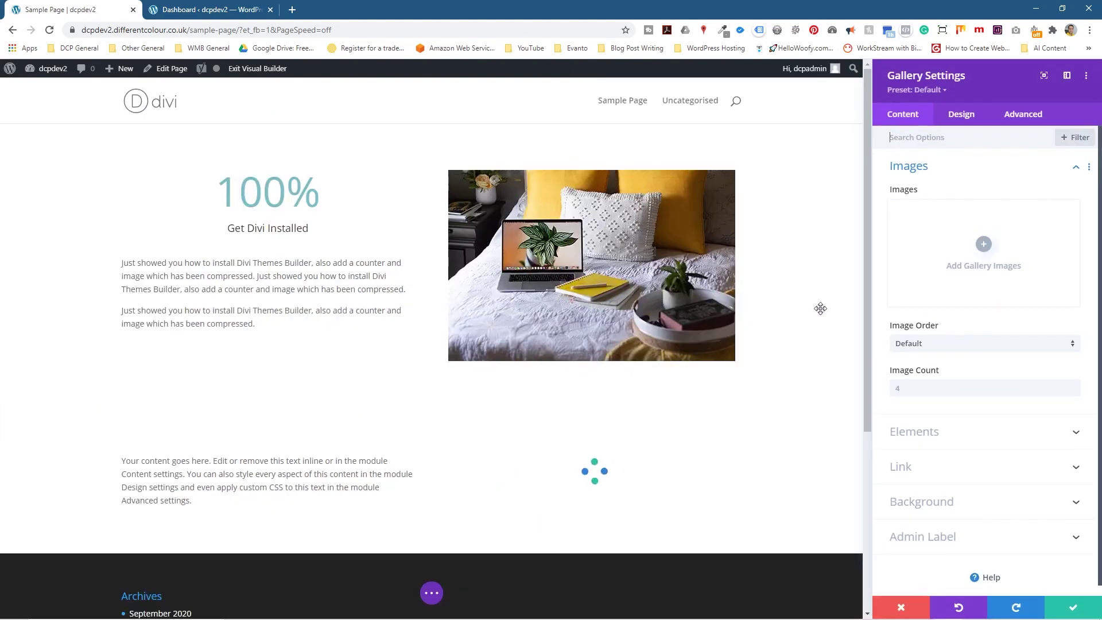
left_click(984, 248)
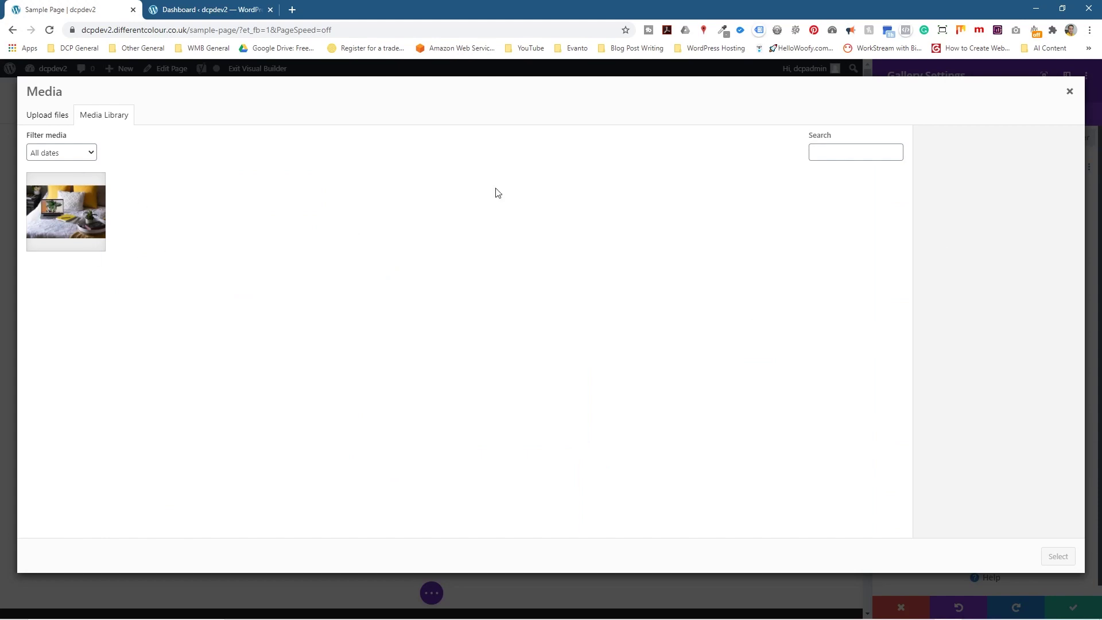
Snap the browser left and open the slider image folder on the right half
left_click_drag(655, 13, 2, 258)
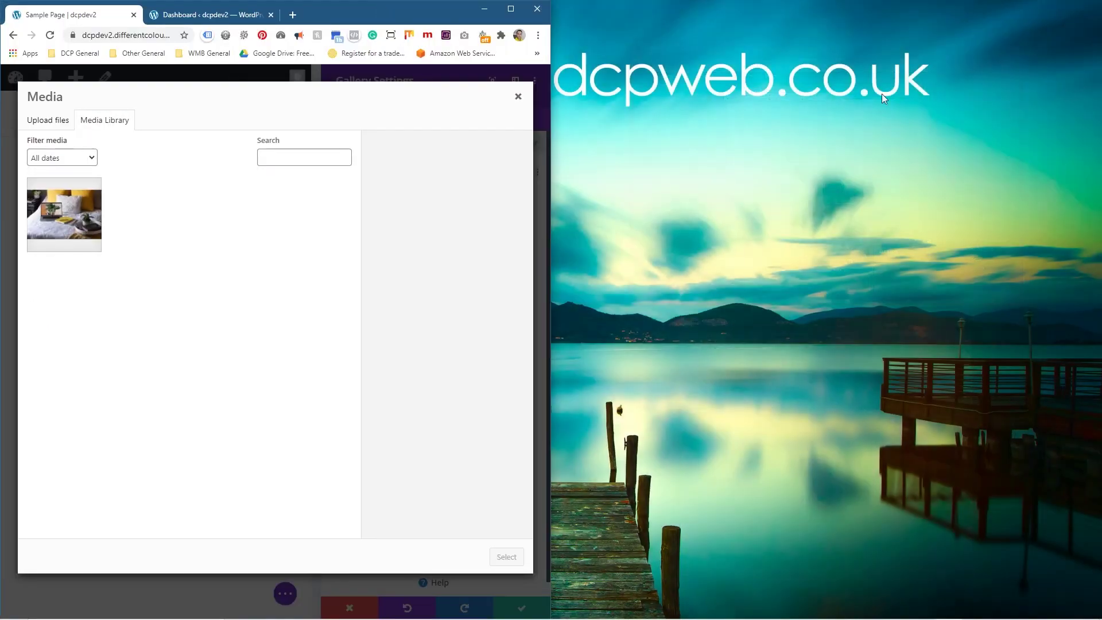
double_click(1069, 45)
key("super+Right")
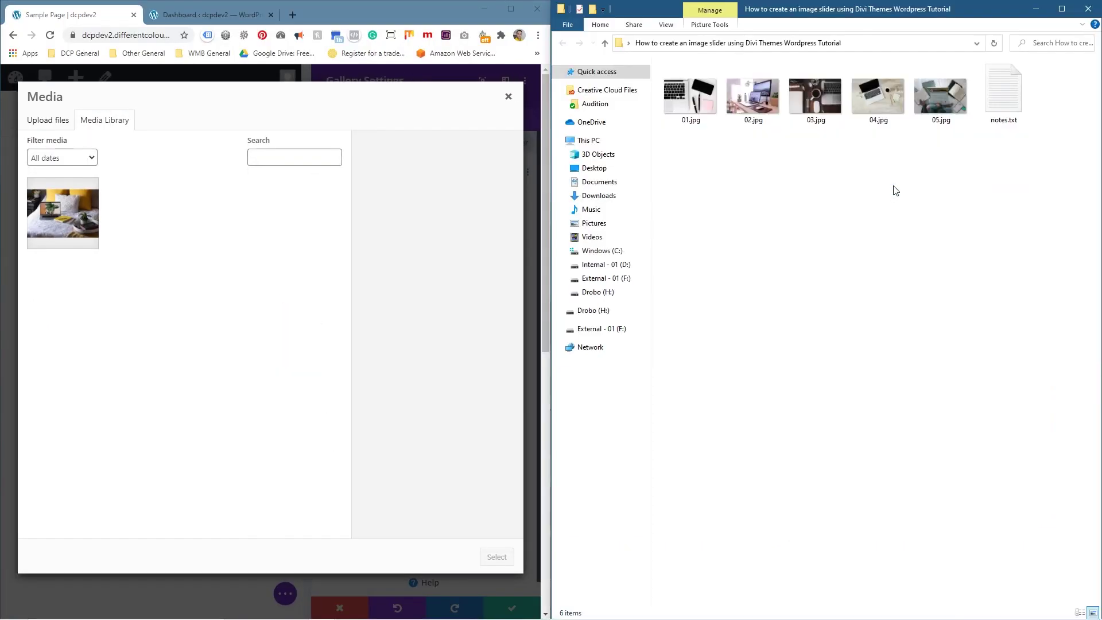
Drag the five images 01.jpg to 05.jpg into the Media Library
left_click_drag(942, 166, 660, 67)
left_click(691, 123)
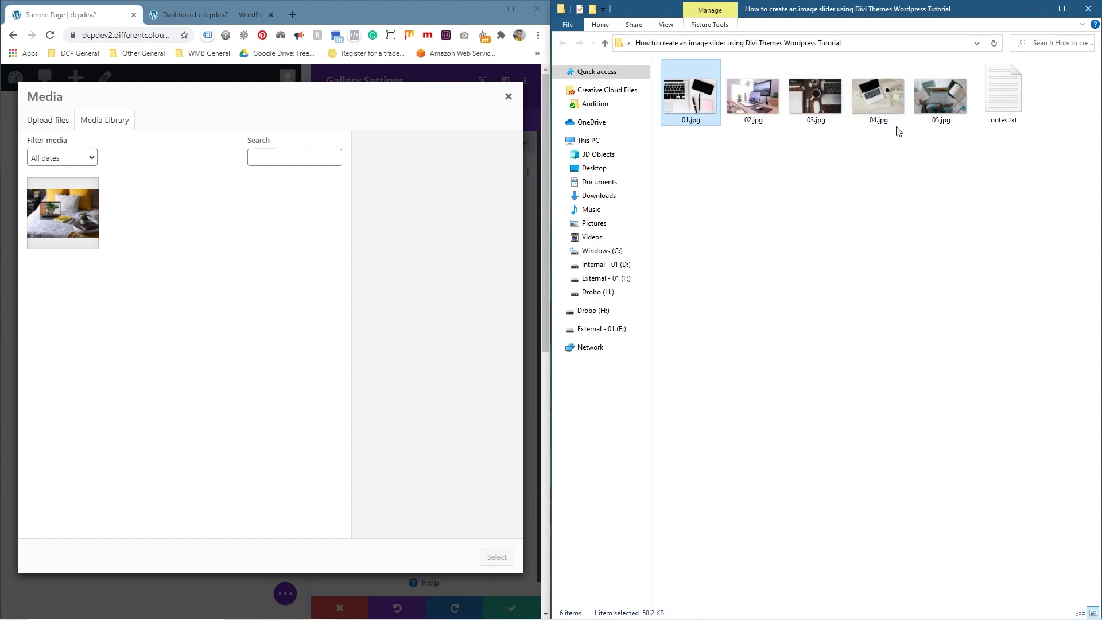
left_click(911, 198)
left_click_drag(939, 184, 665, 62)
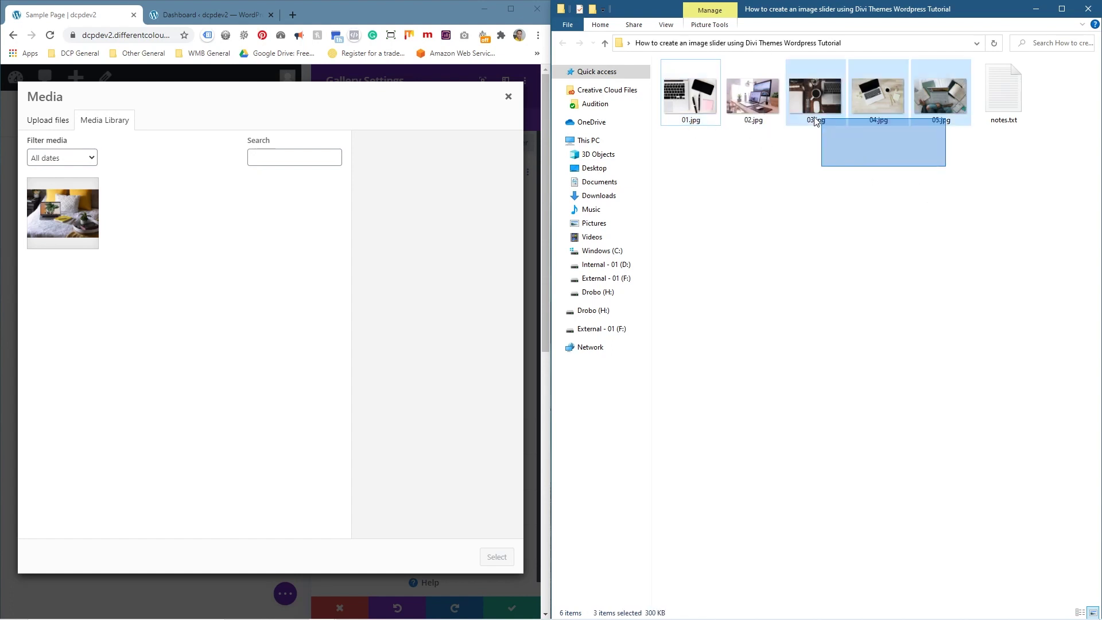
mouse_move(705, 99)
left_mouse_down()
mouse_move(225, 220)
mouse_move(231, 230)
left_mouse_up()
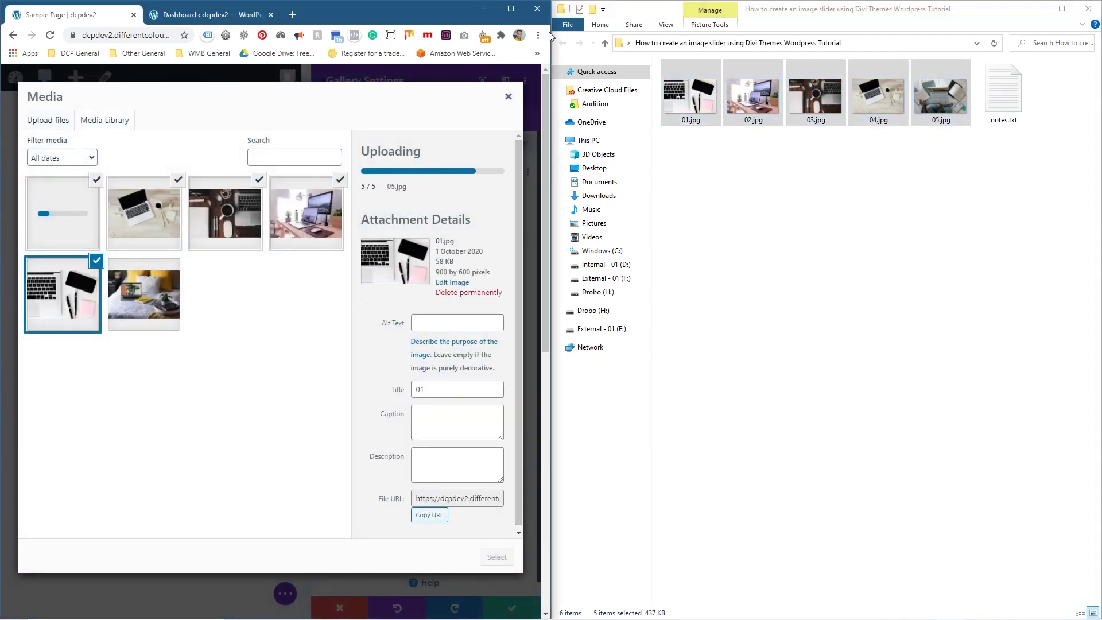
left_click(510, 8)
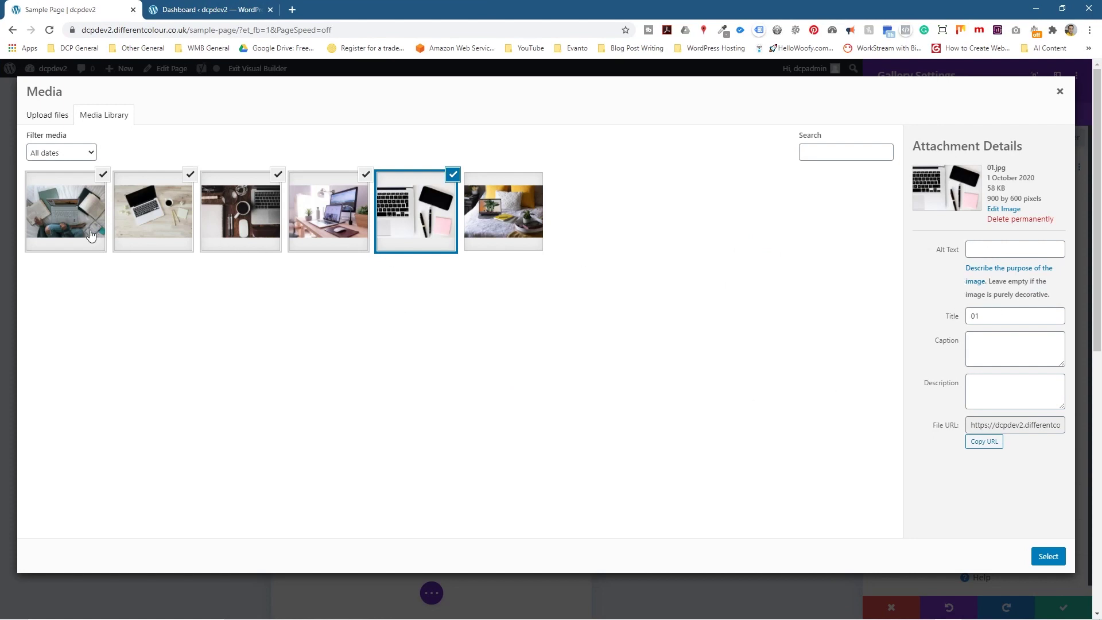
Add the five uploaded images to the gallery and save the Gallery Settings
left_click(1049, 557)
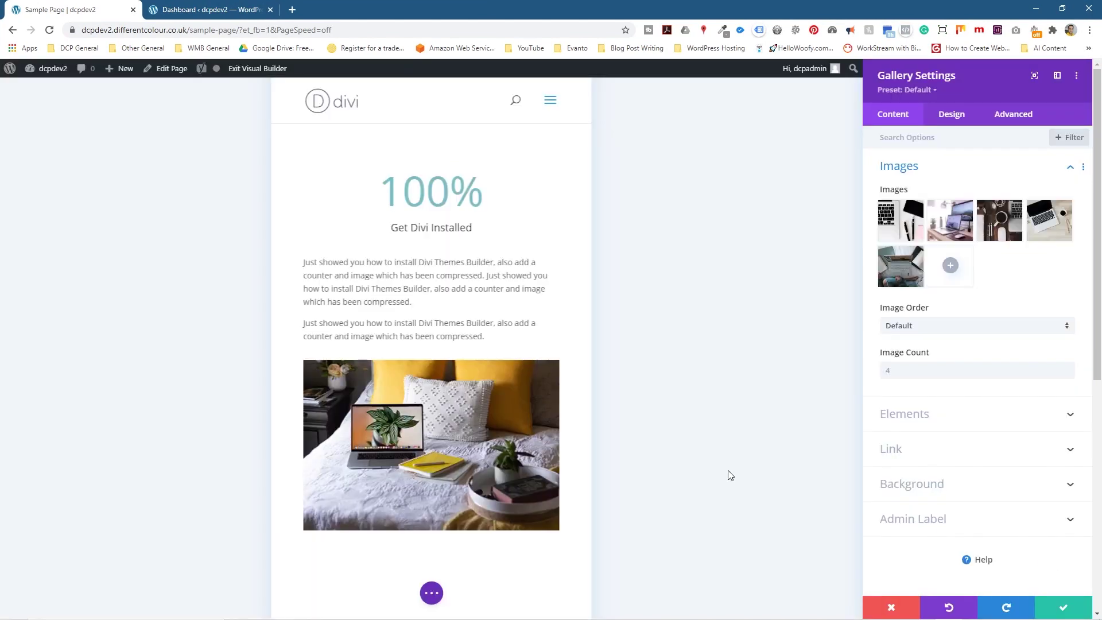
left_click(1065, 608)
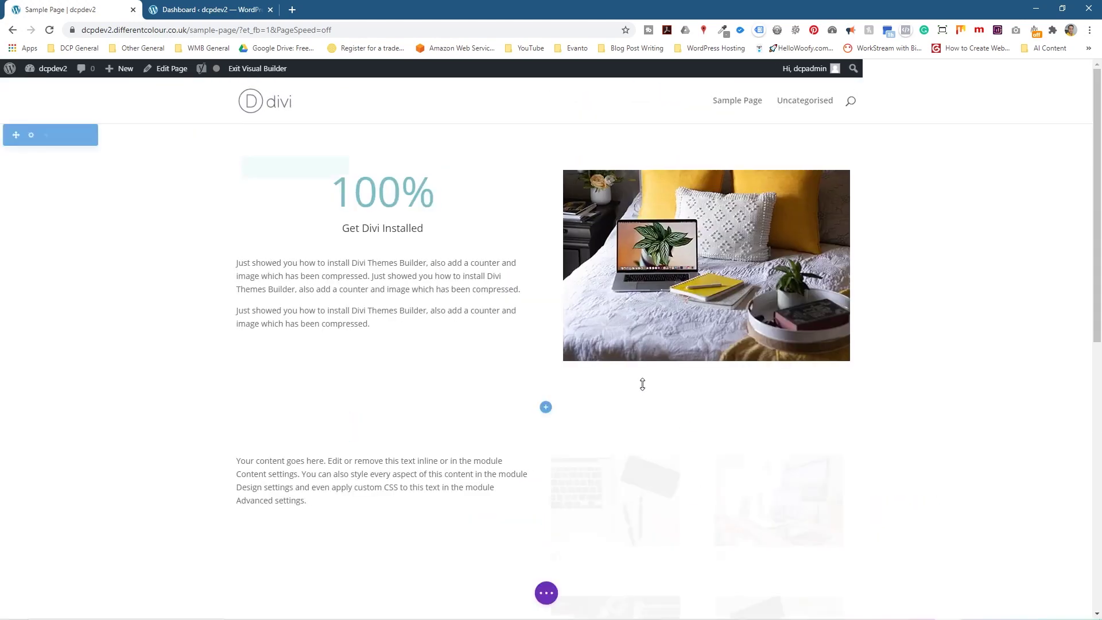
scroll(616, 459, "down", 3)
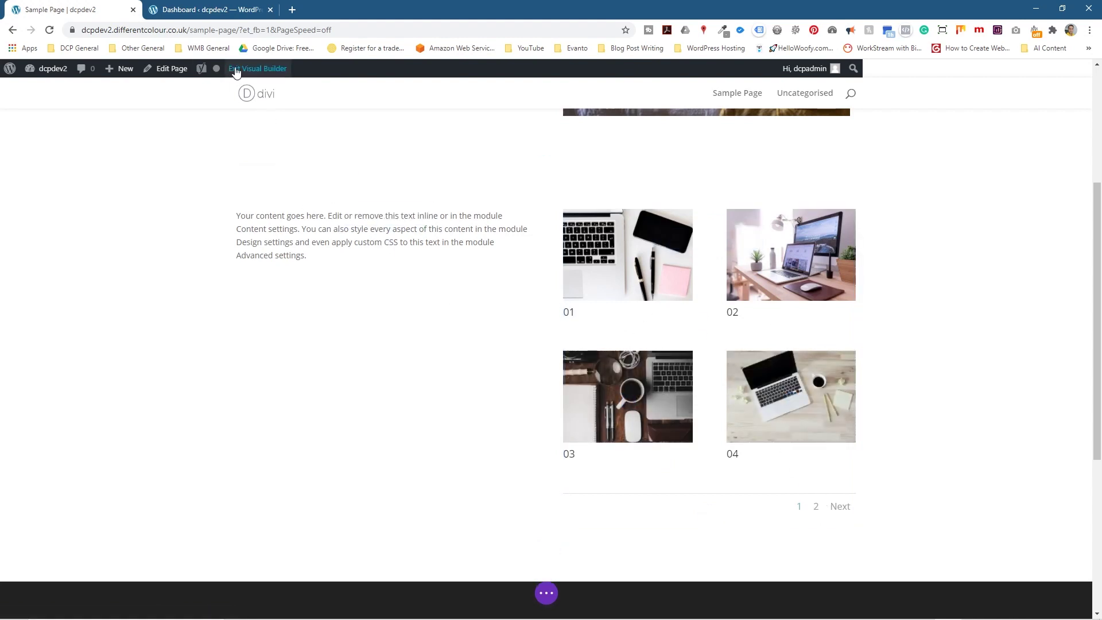
Save and exit the builder, then step through the gallery images in the lightbox
left_click(255, 70)
left_click(602, 405)
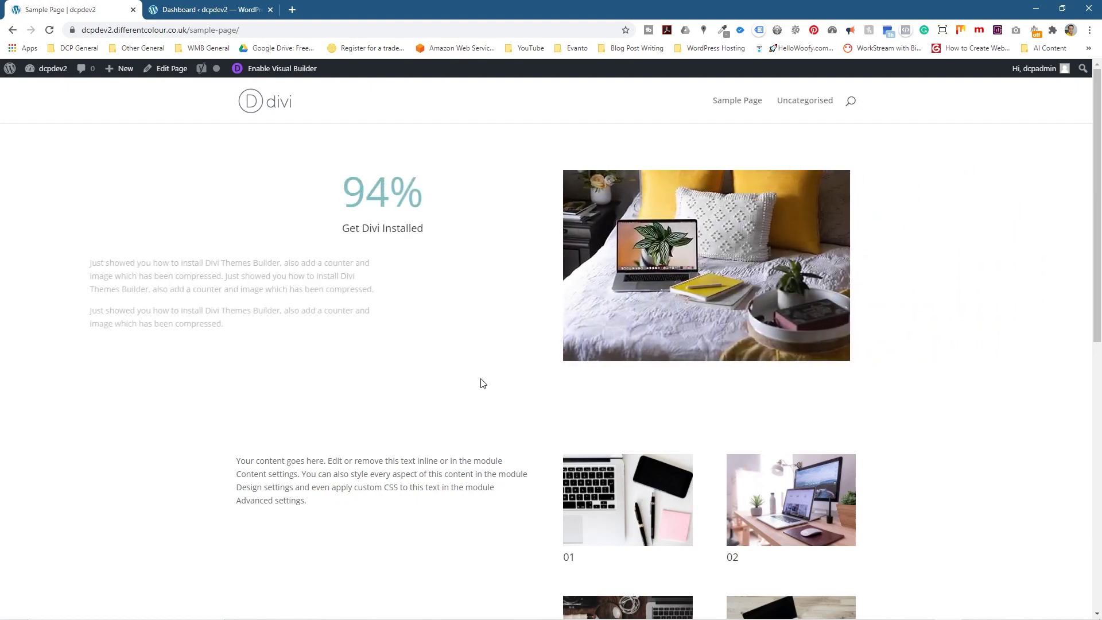
scroll(481, 383, "down", 3)
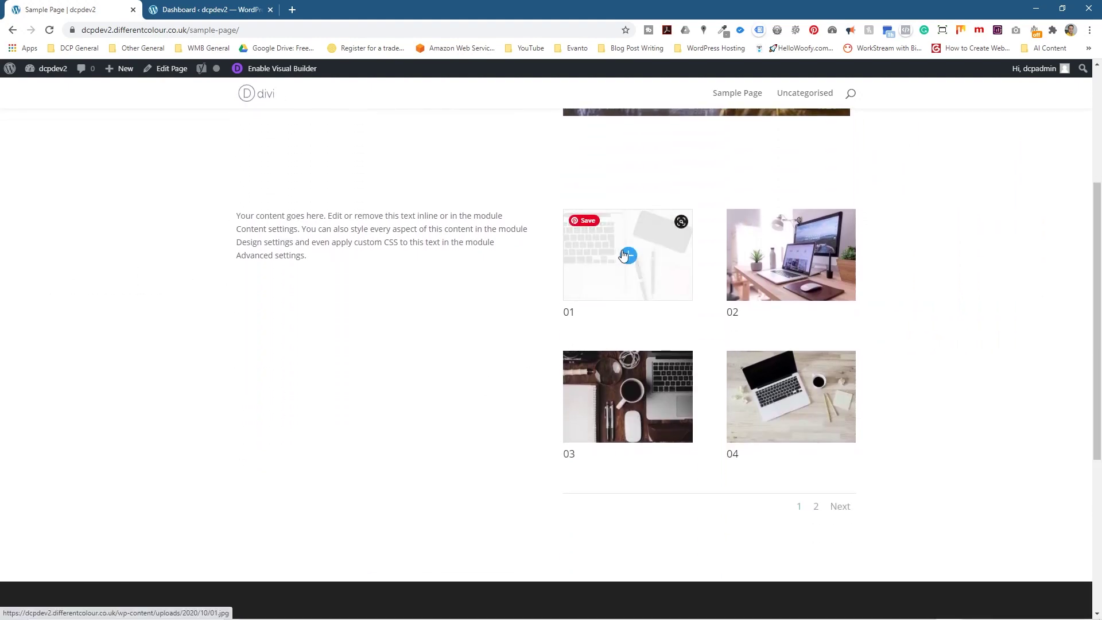
left_click(627, 256)
left_click(1089, 343)
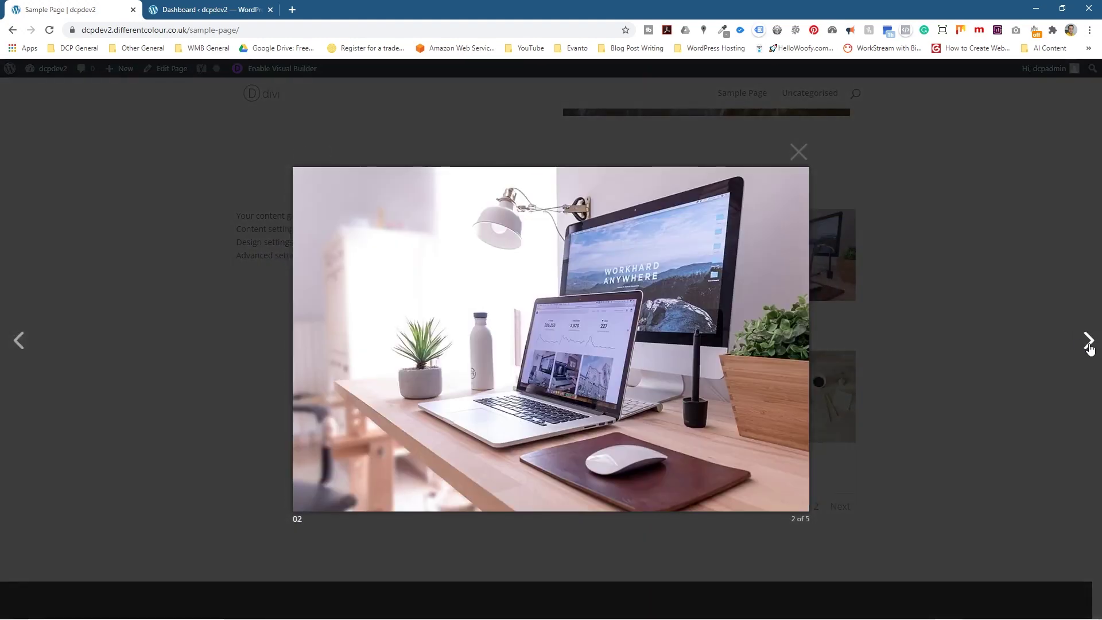
left_click(1090, 343)
left_click(12, 346)
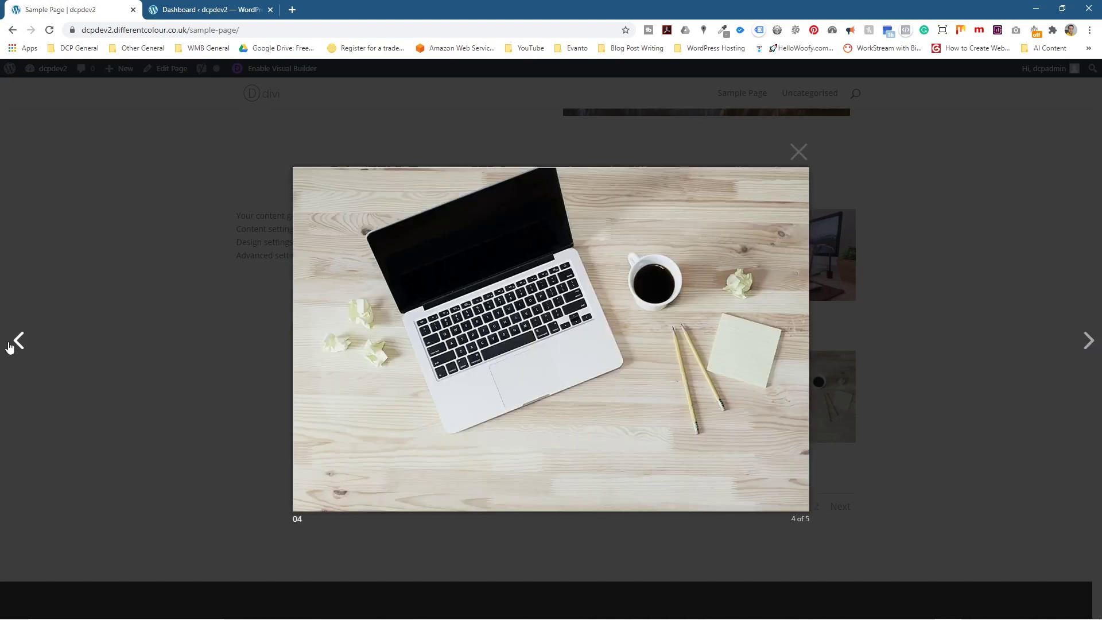
left_click(12, 345)
left_click(12, 345)
left_click(108, 373)
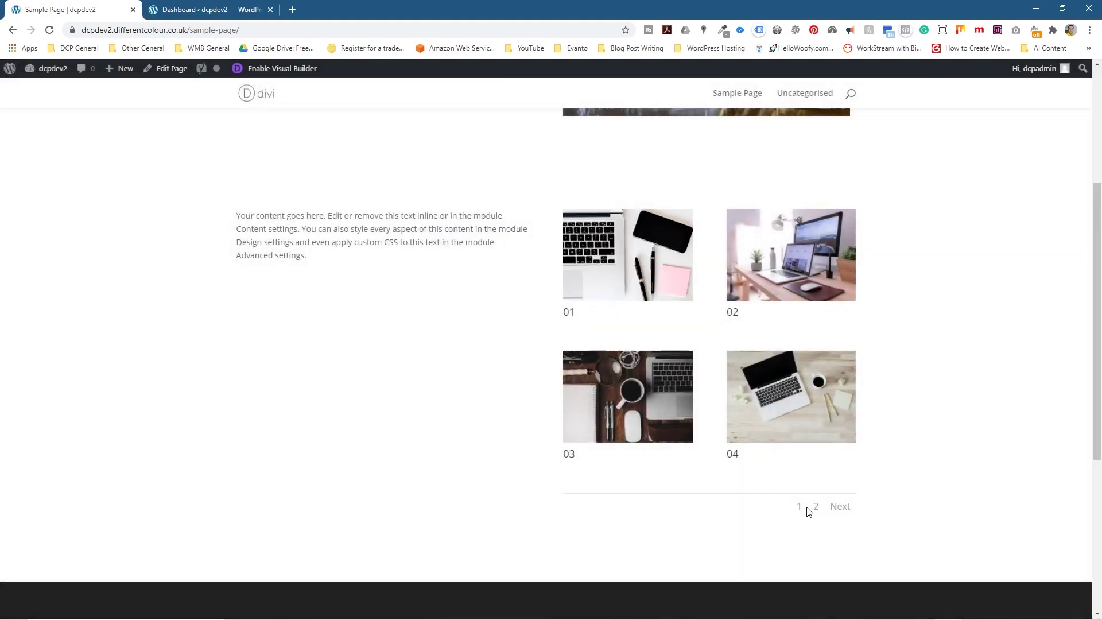
Switch between gallery pages 2 and 1, then reopen the Visual Builder
left_click(816, 508)
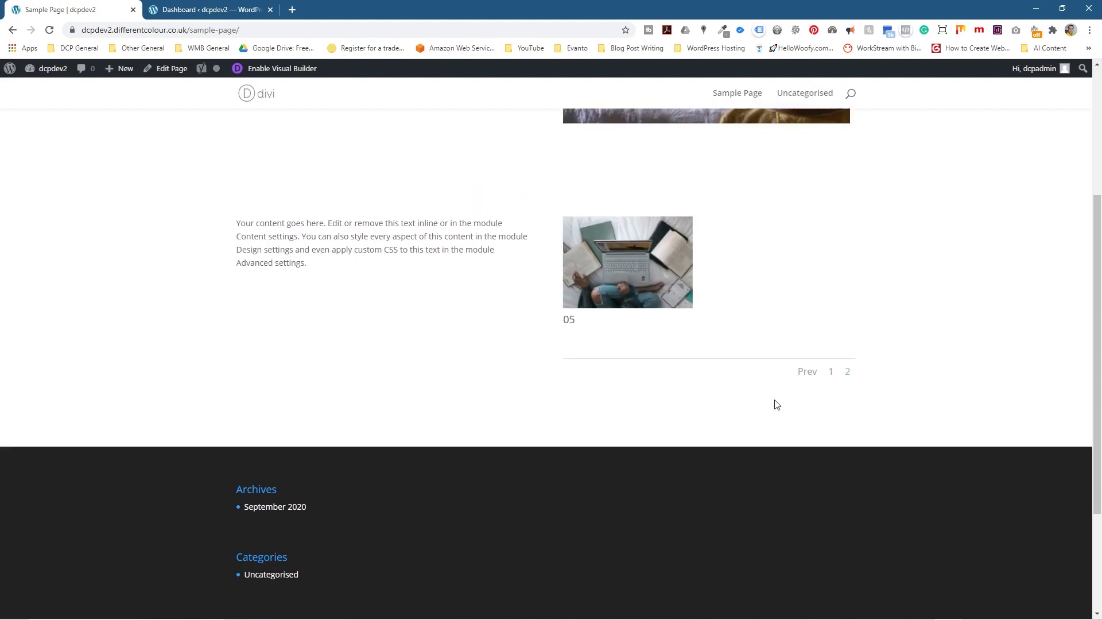
left_click(830, 483)
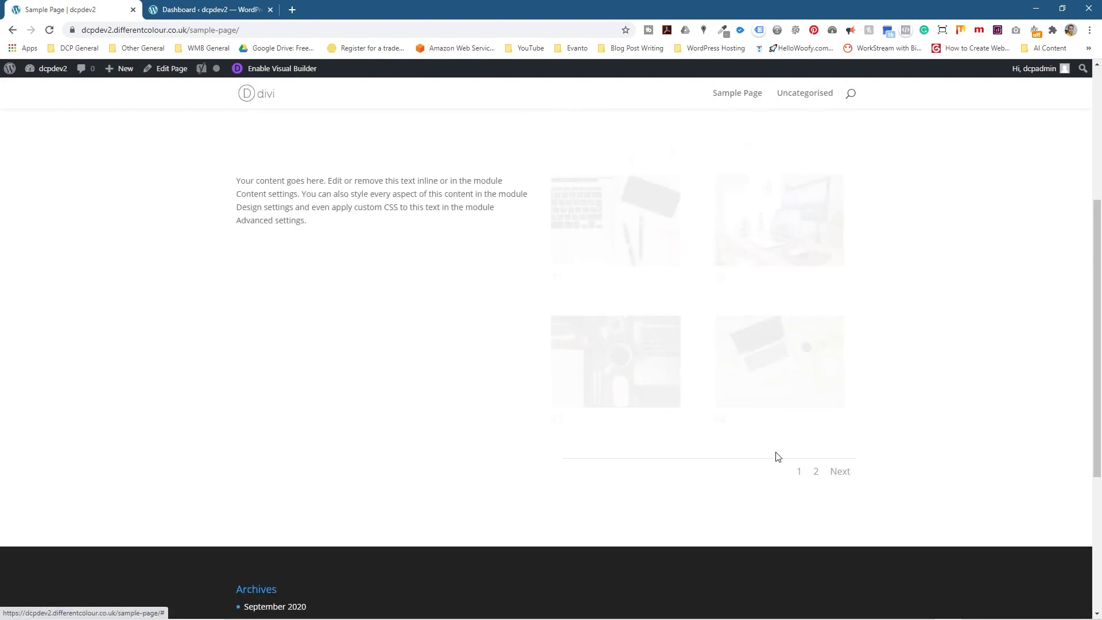
scroll(725, 492, "down", 1)
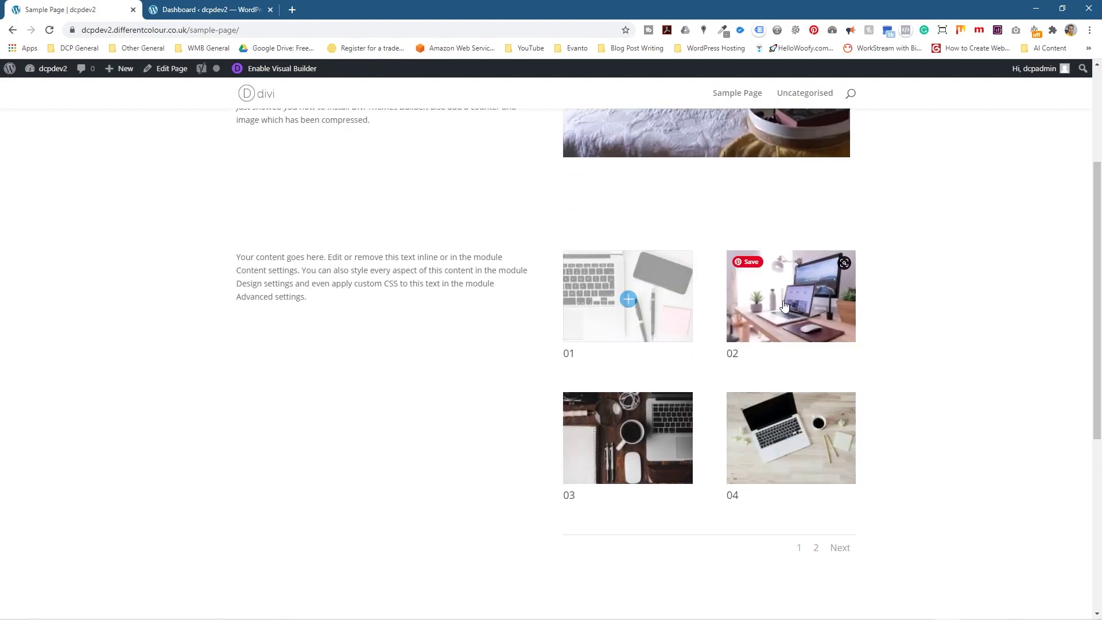
left_click(818, 549)
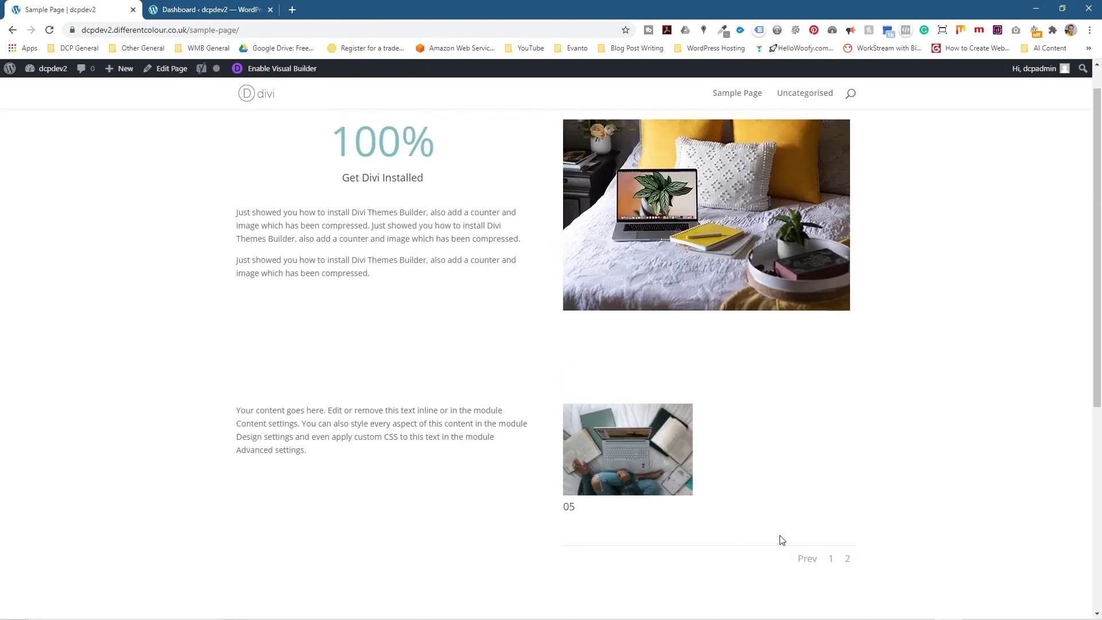
left_click(831, 561)
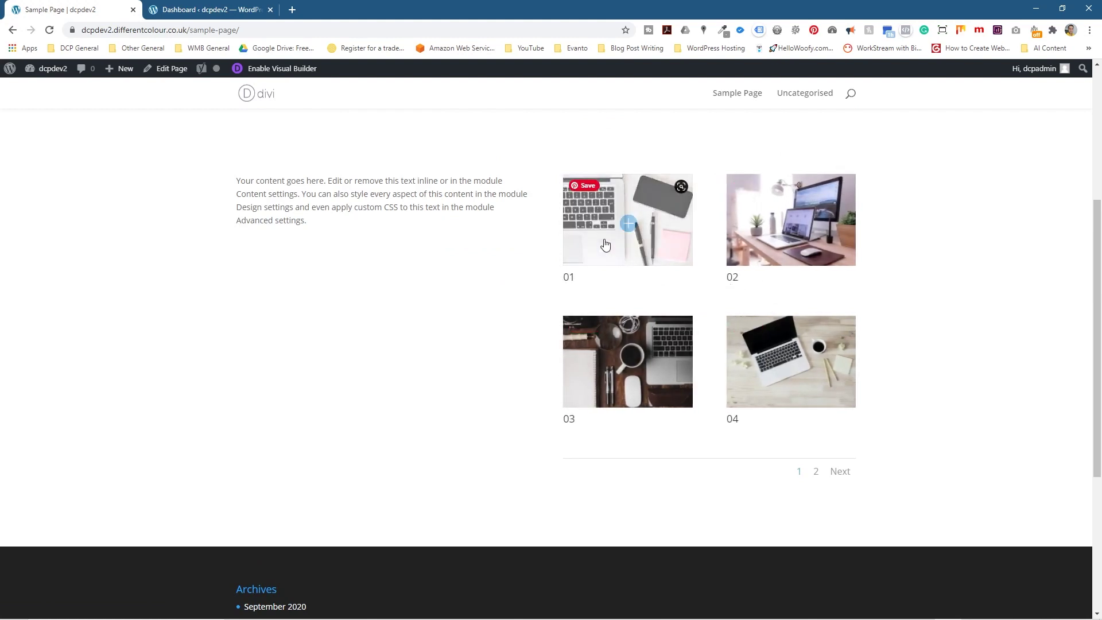
left_click(277, 68)
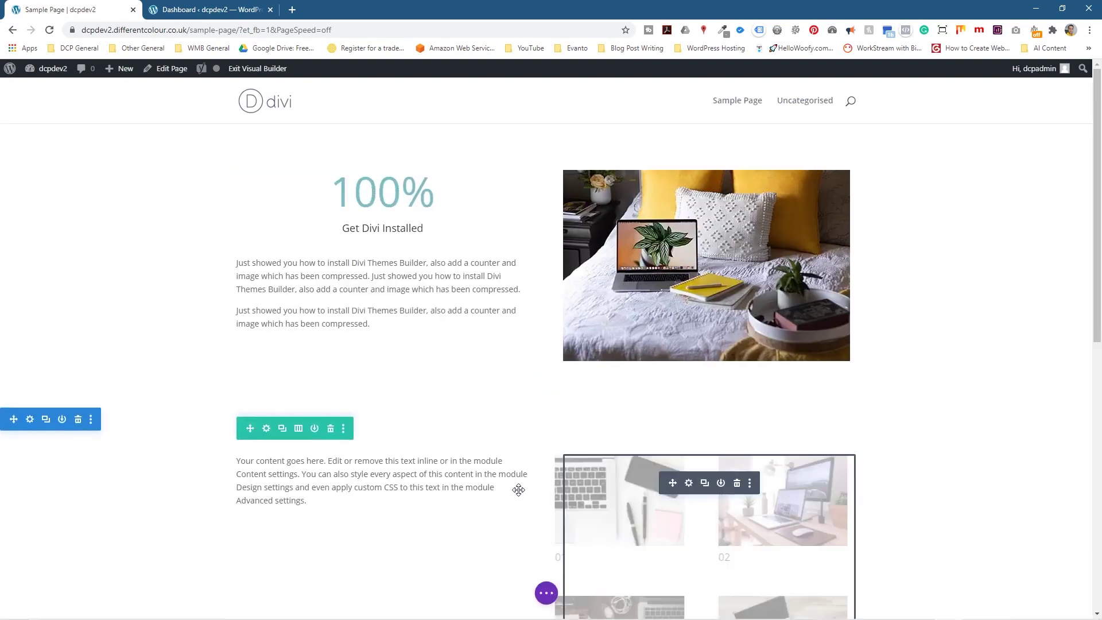
Set the gallery's Design layout to Slider
left_click(689, 485)
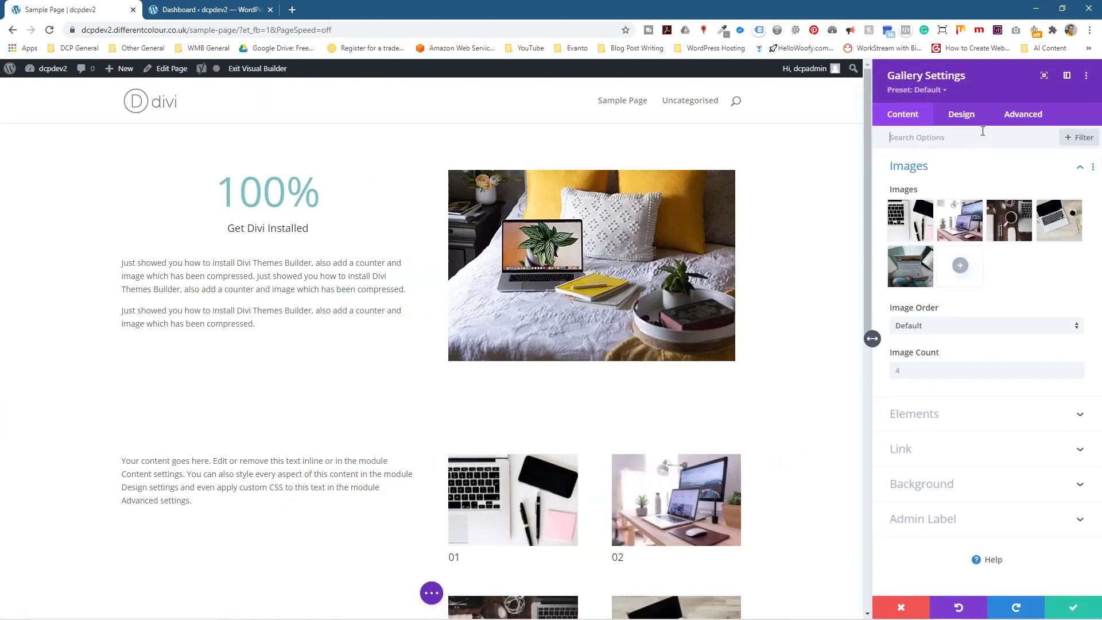
left_click(964, 116)
left_click(913, 174)
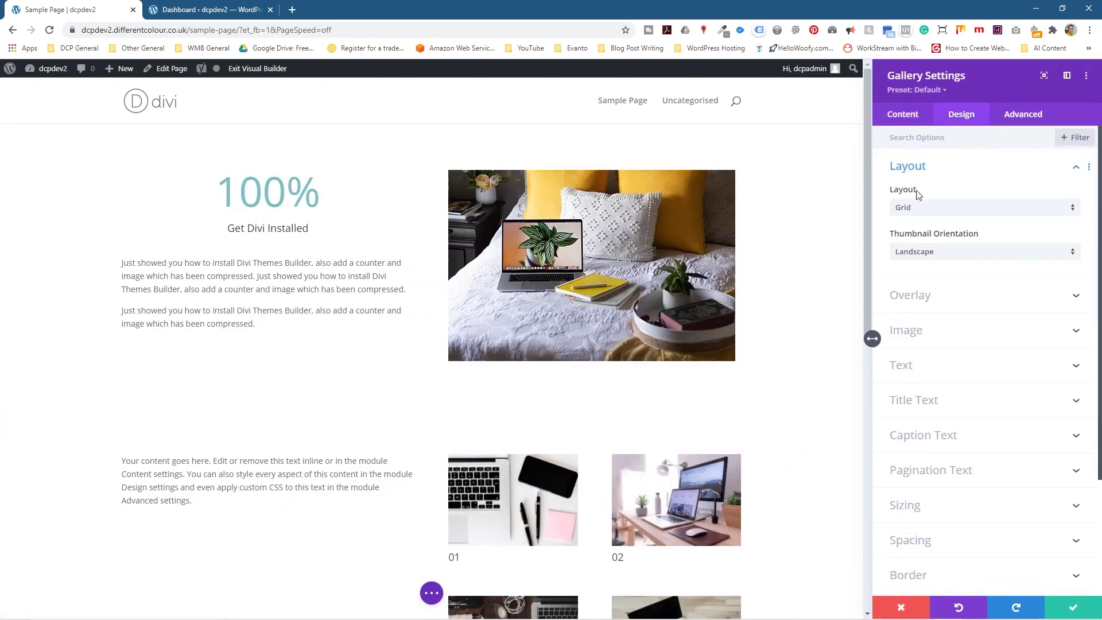
left_click(918, 211)
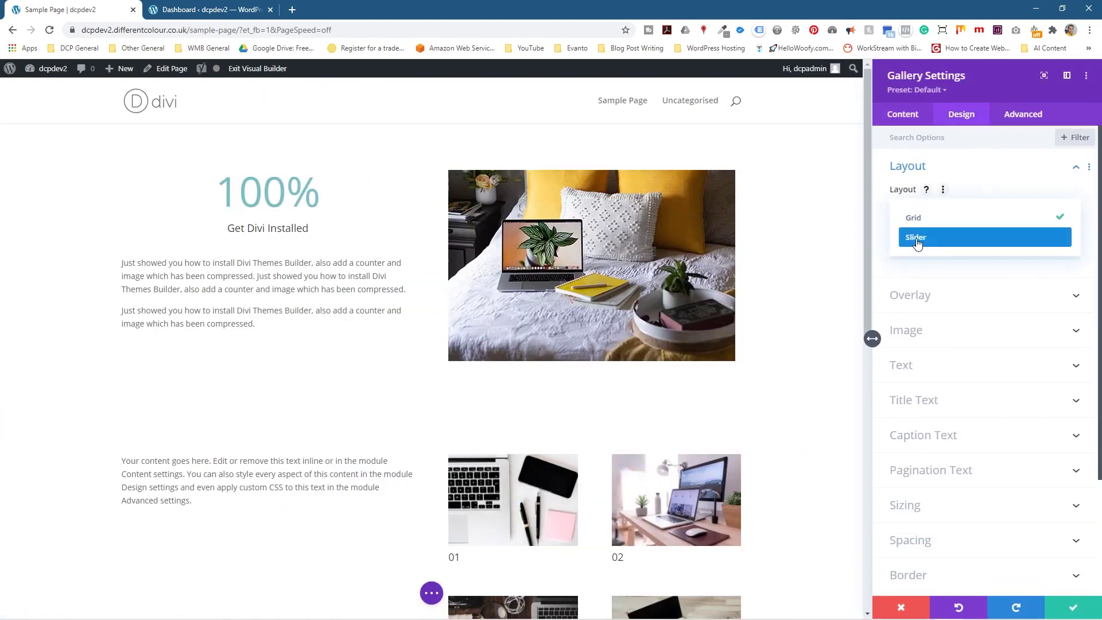
left_click(917, 238)
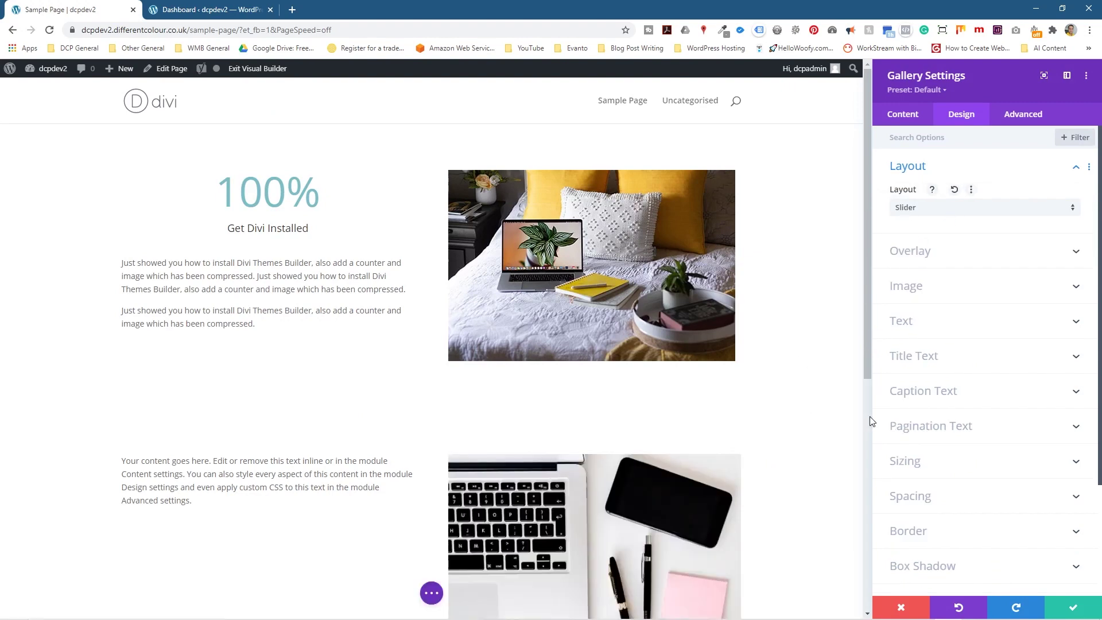
scroll(784, 445, "down", 1)
scroll(721, 308, "down", 2)
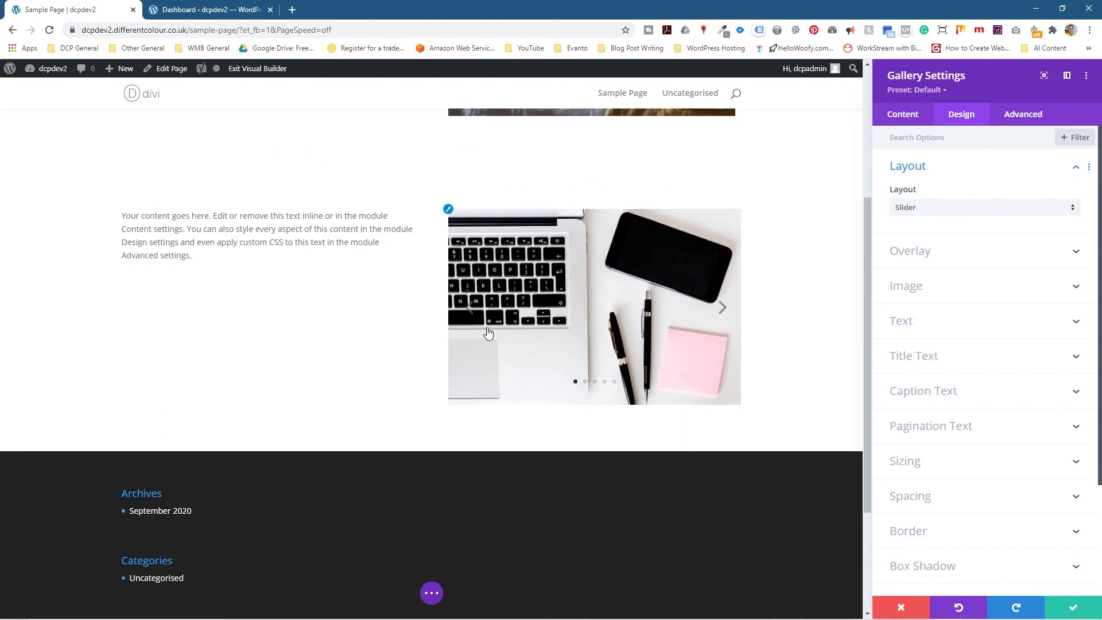
Preview the slider forward and back, and check the Content and Design tabs
left_click(721, 309)
left_click(715, 309)
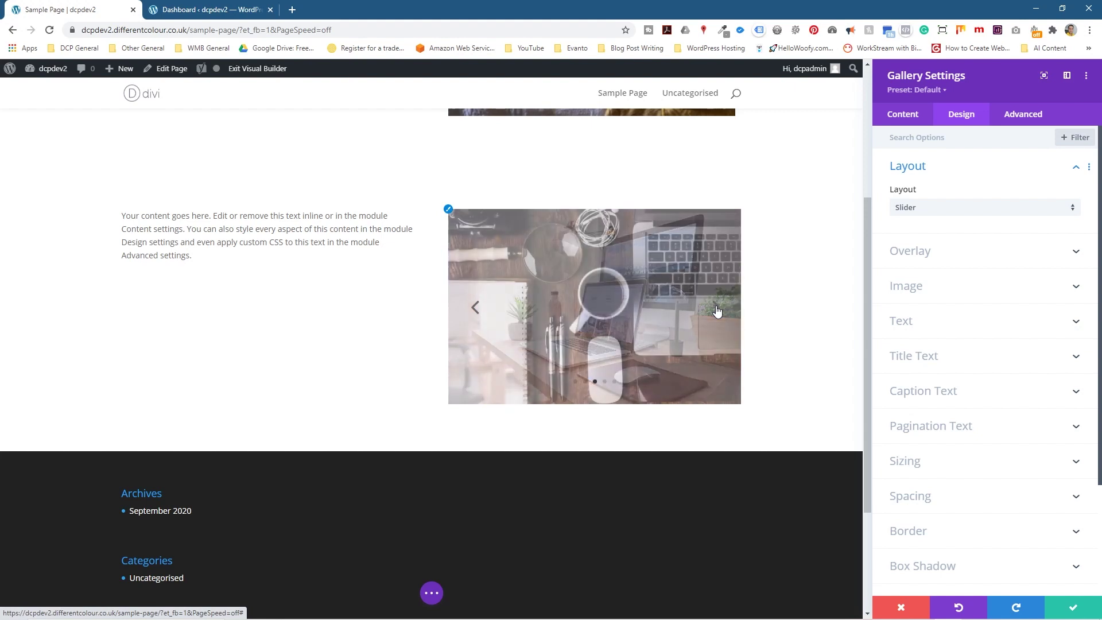
left_click(716, 309)
left_click(474, 311)
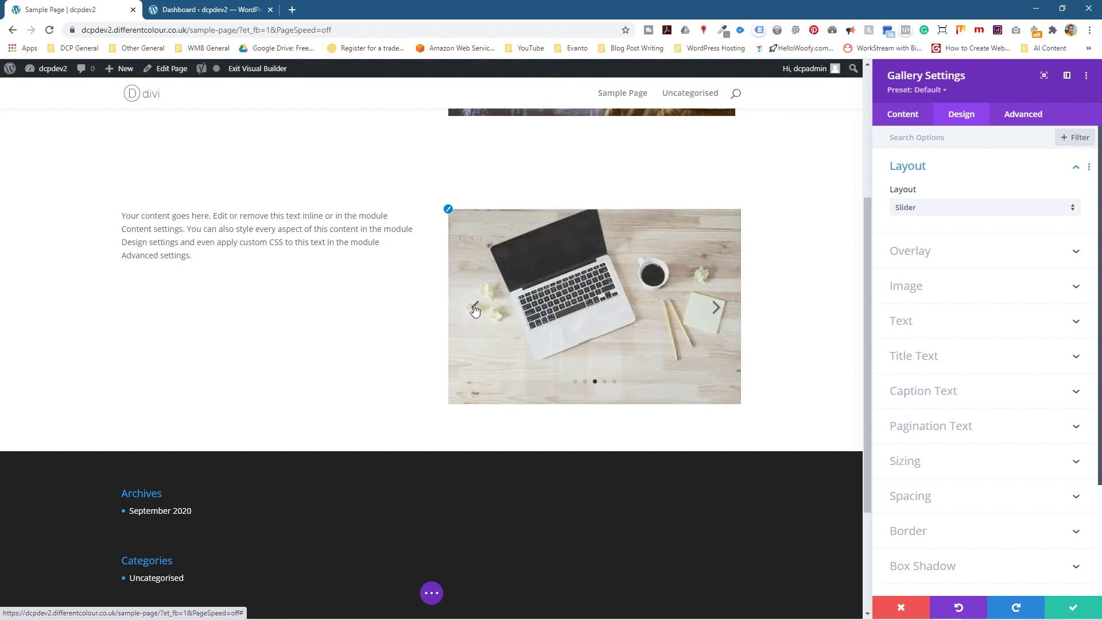
left_click(474, 312)
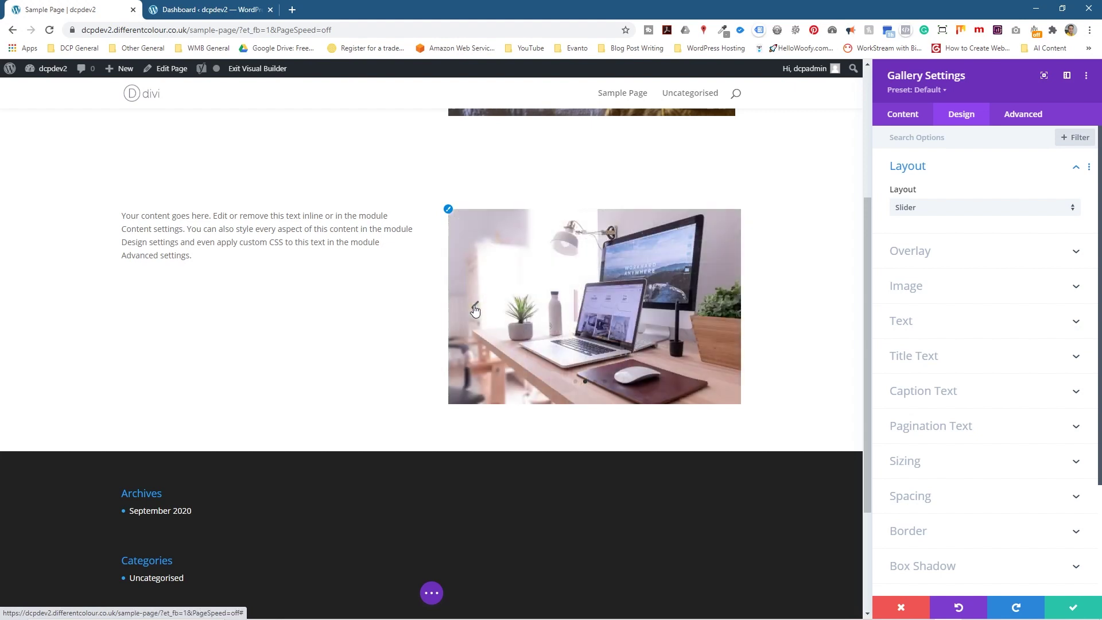
left_click(474, 311)
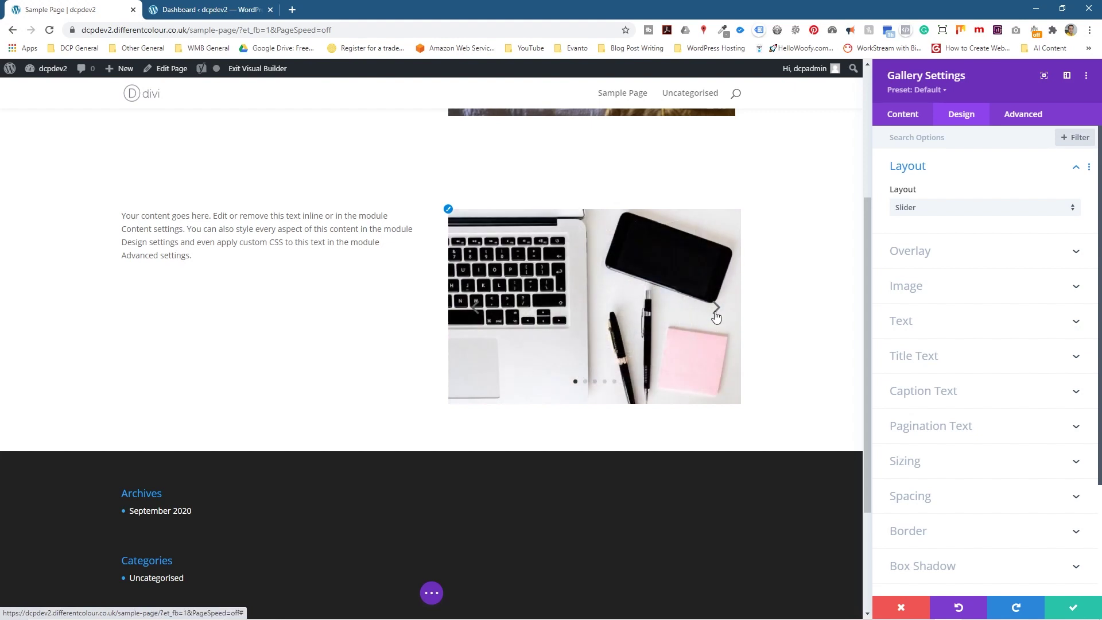
left_click(904, 119)
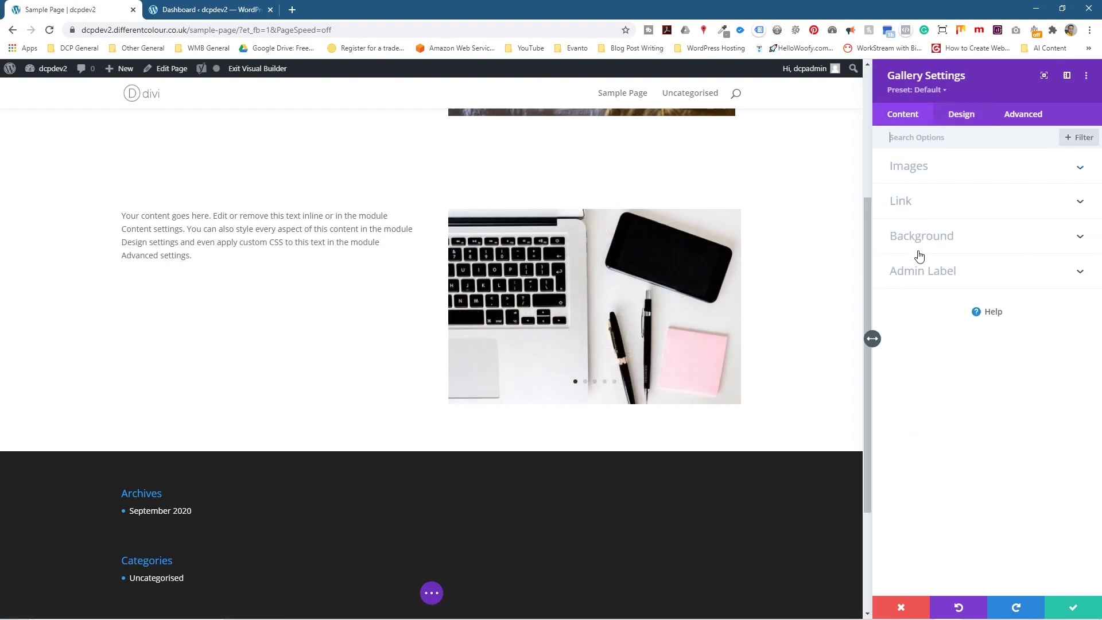
left_click(952, 121)
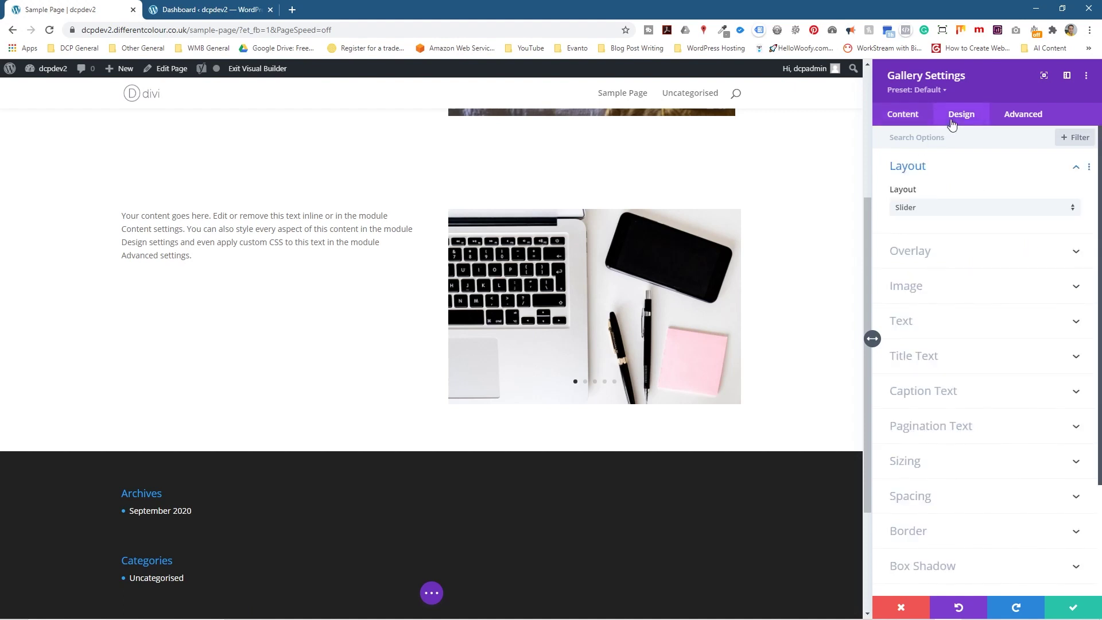
left_click(915, 119)
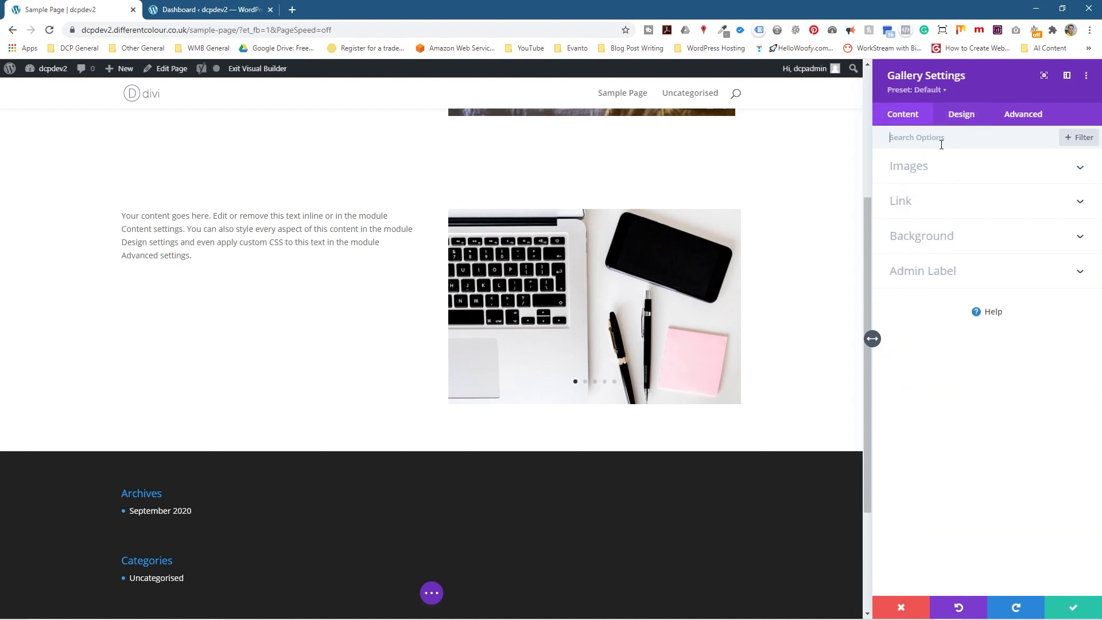
left_click(963, 121)
scroll(962, 479, "down", 3)
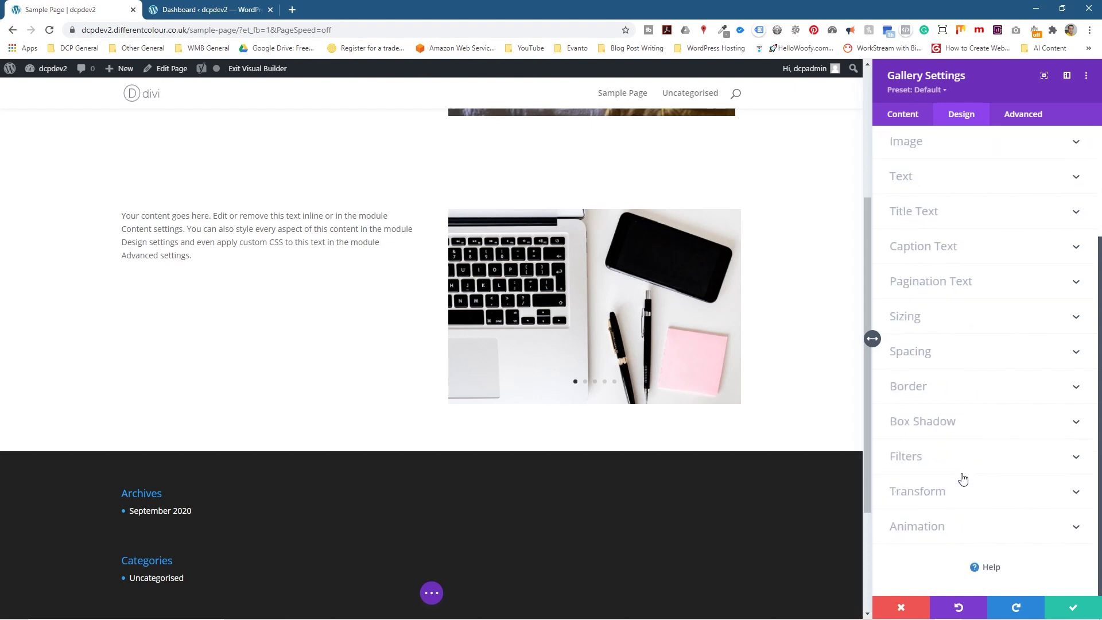
Turn on Automatic Animation at 2500 ms speed and save the gallery settings
left_click(914, 527)
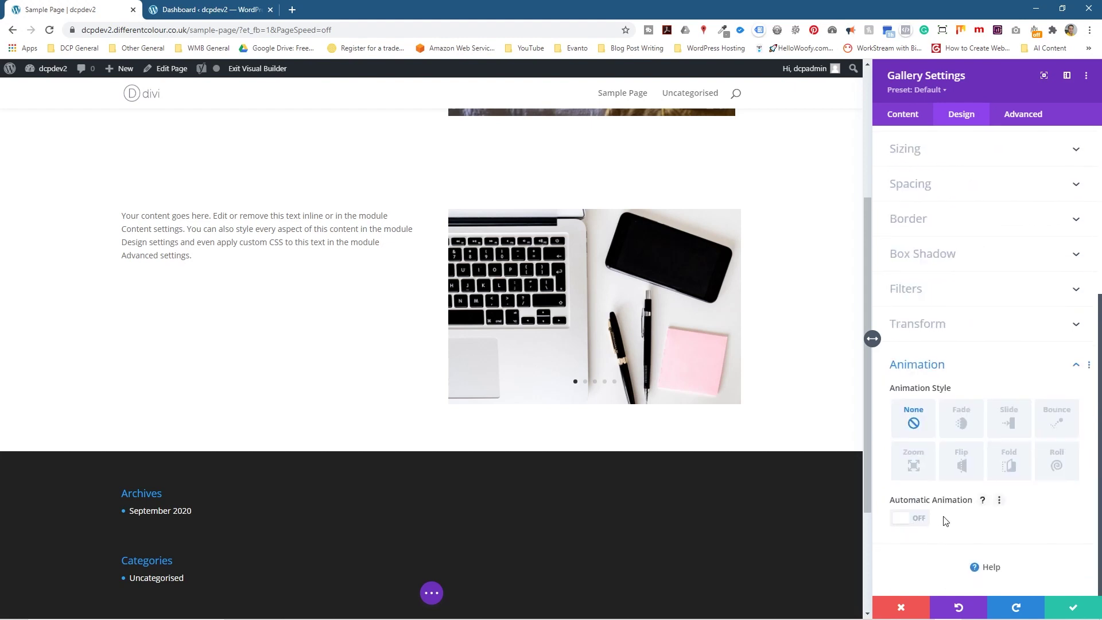
left_click(912, 520)
scroll(941, 561, "down", 2)
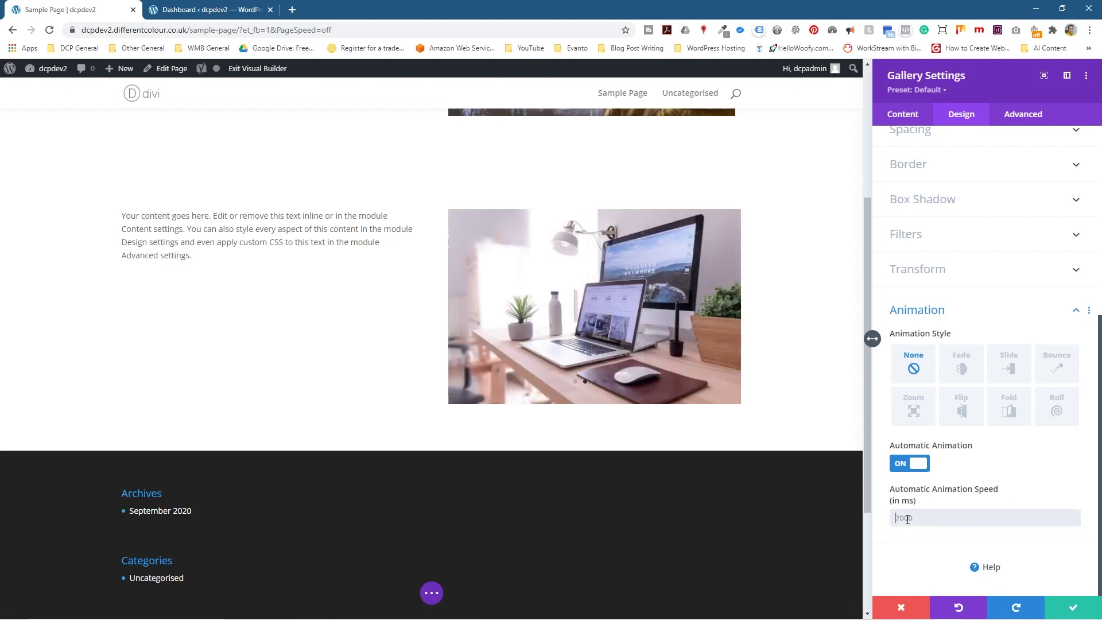
type("15000")
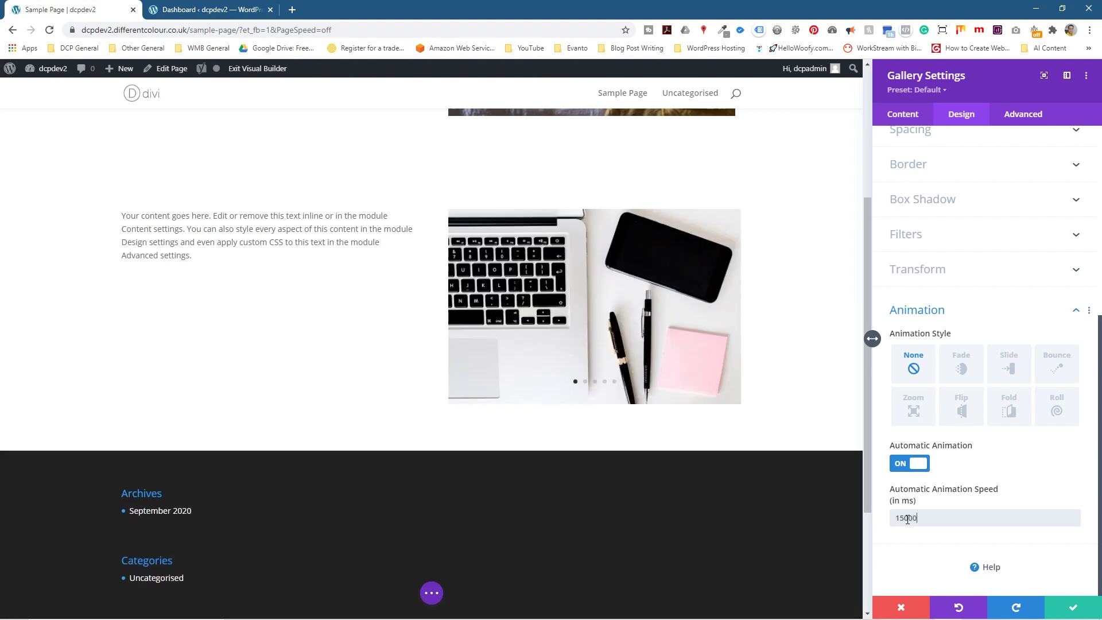
key("BackSpace")
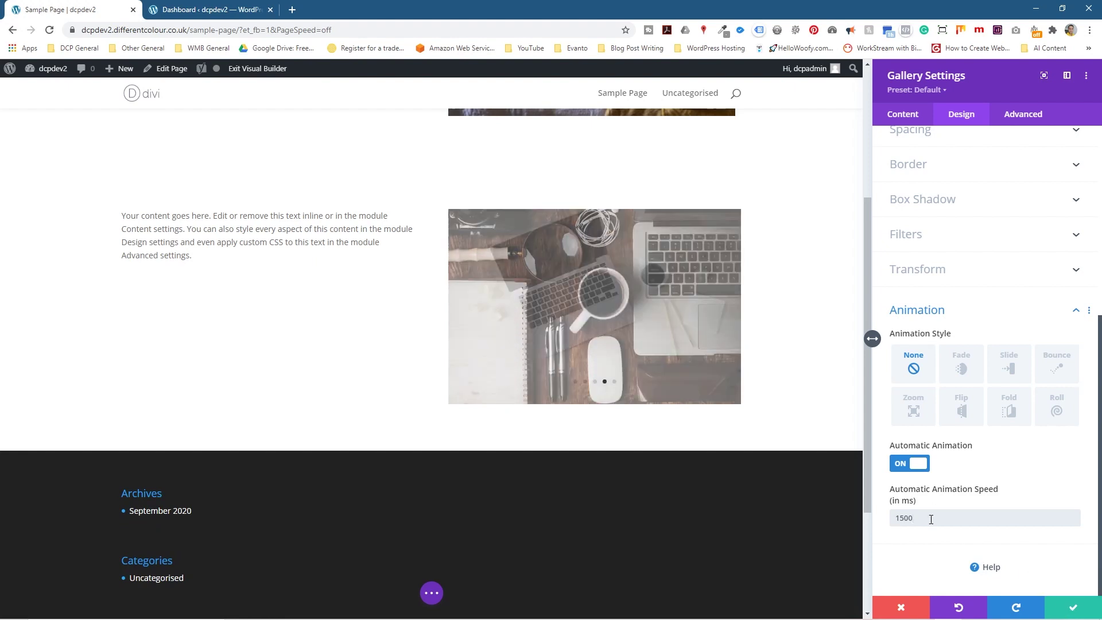
left_click_drag(931, 520, 878, 513)
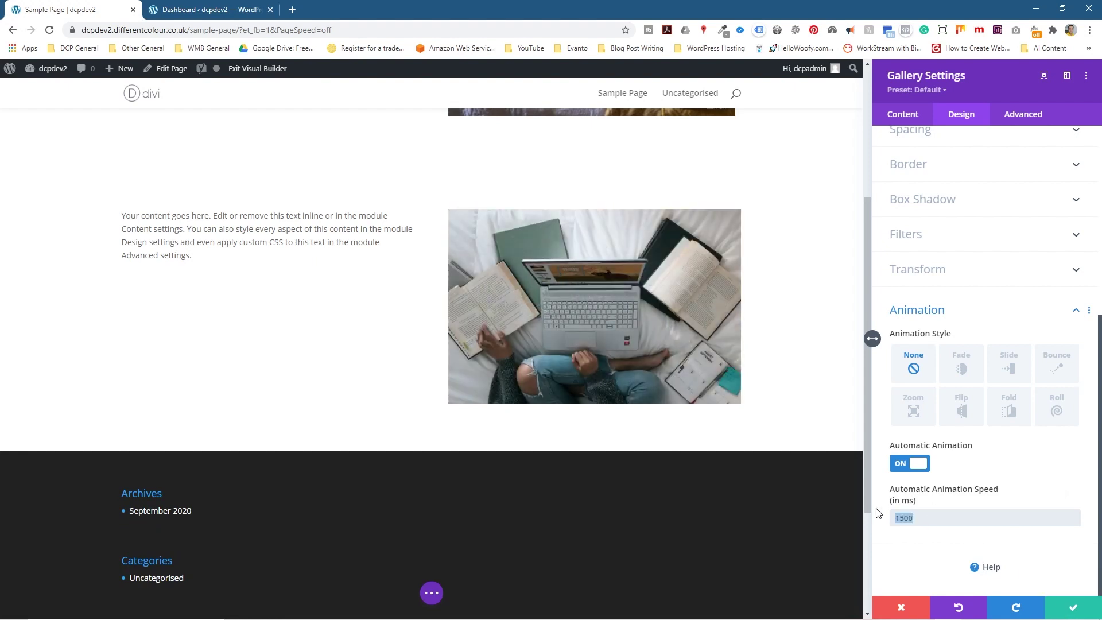
key("BackSpace")
type("2")
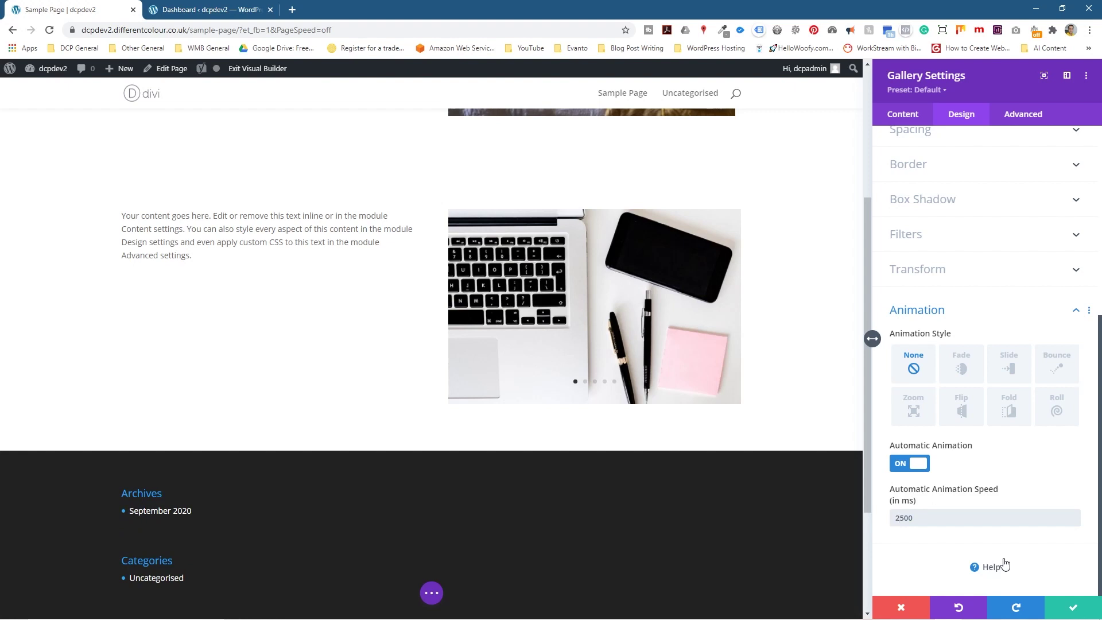
left_click(1075, 610)
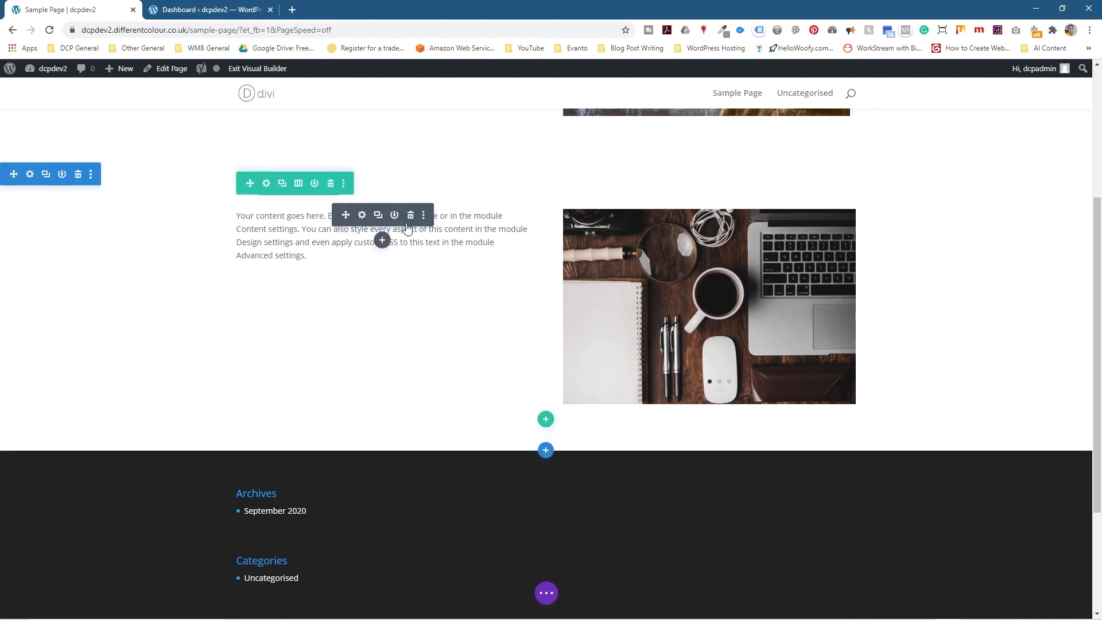
scroll(353, 245, "up", 2)
scroll(352, 246, "up", 1)
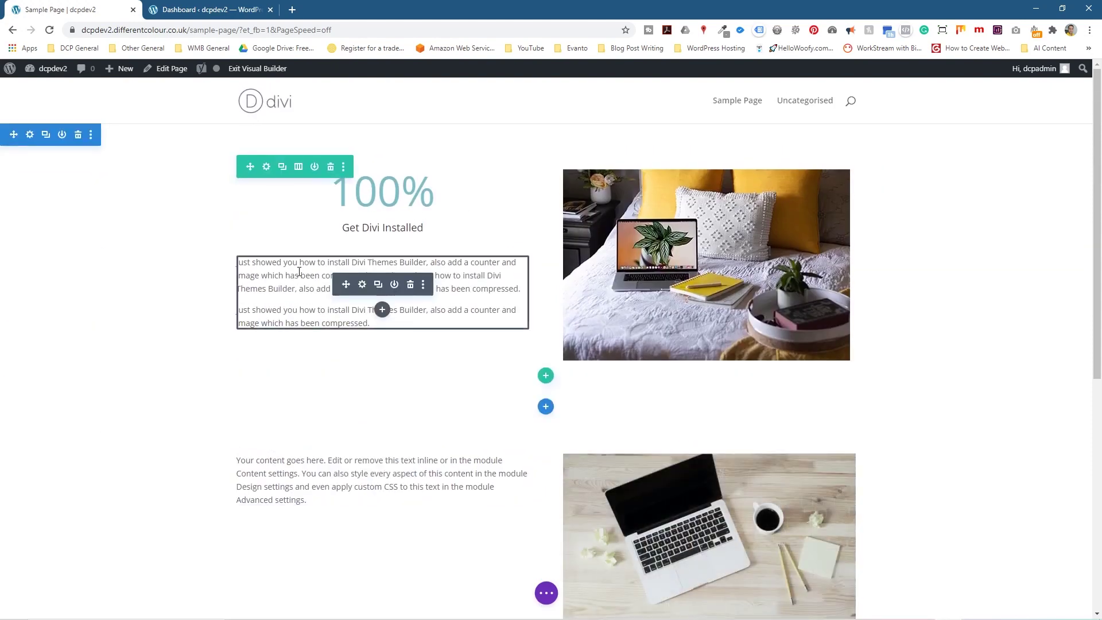
Copy all the text from the first Text module
left_click(363, 284)
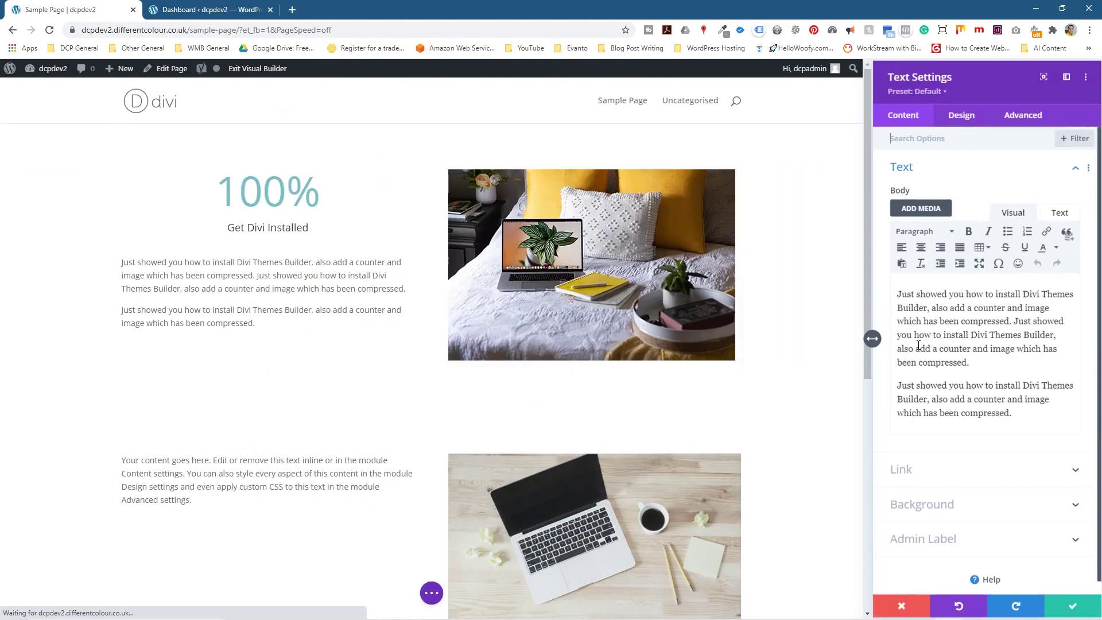
left_click(919, 347)
key("ctrl+a")
key("ctrl+c")
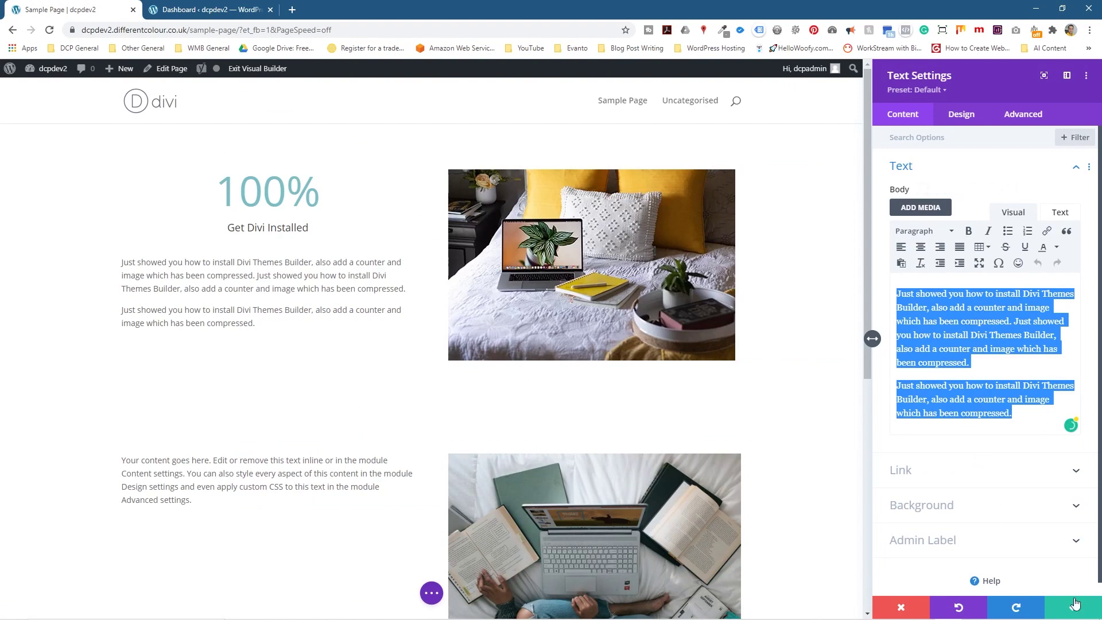
left_click(1075, 603)
Paste the installation paragraphs into the second Text module, removing the extra one
left_click(359, 460)
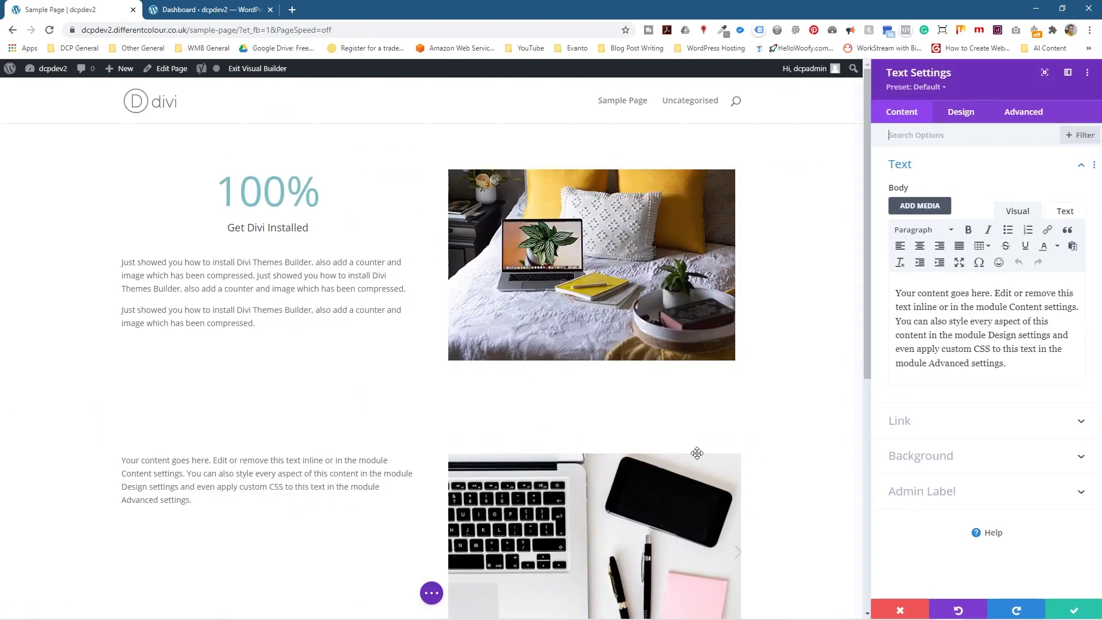
mouse_move(991, 344)
key("Return")
key("ctrl+v")
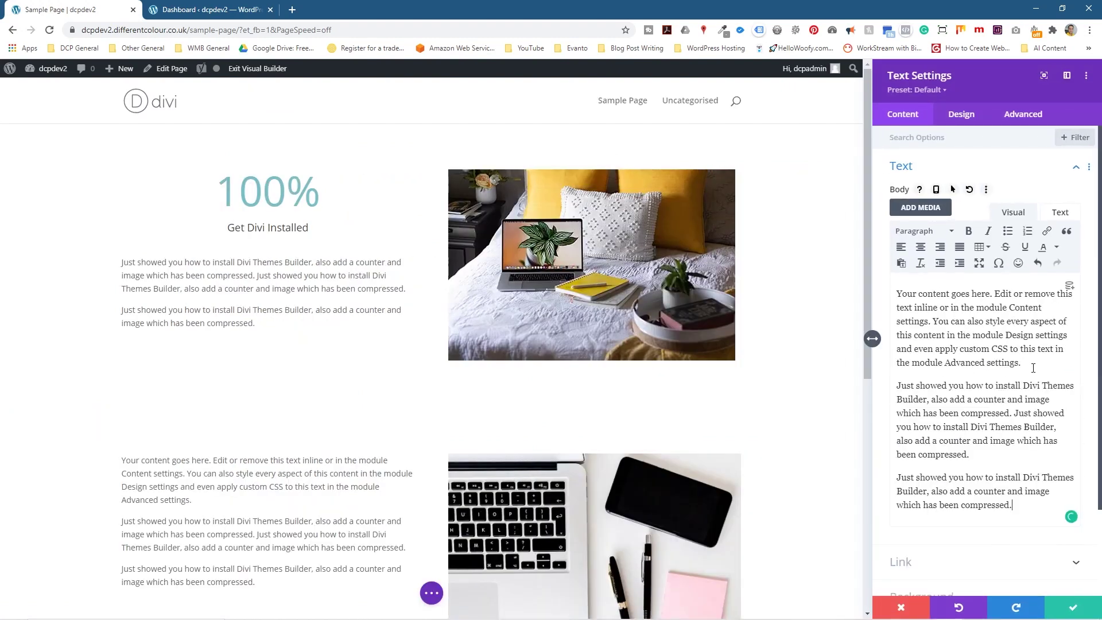
scroll(246, 420, "down", 3)
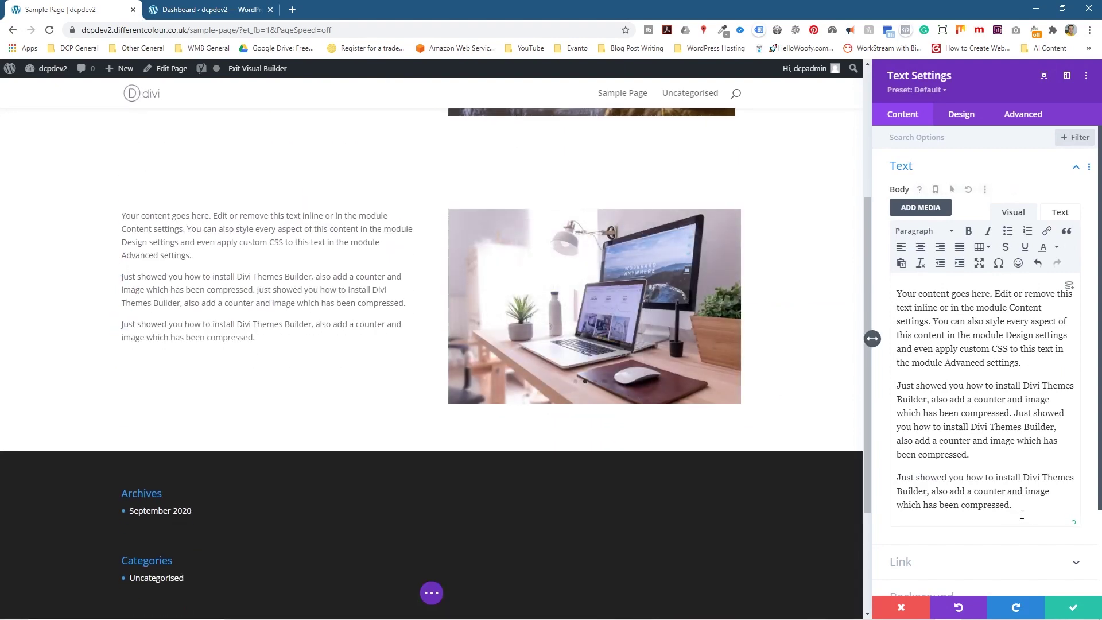
key("ctrl+v")
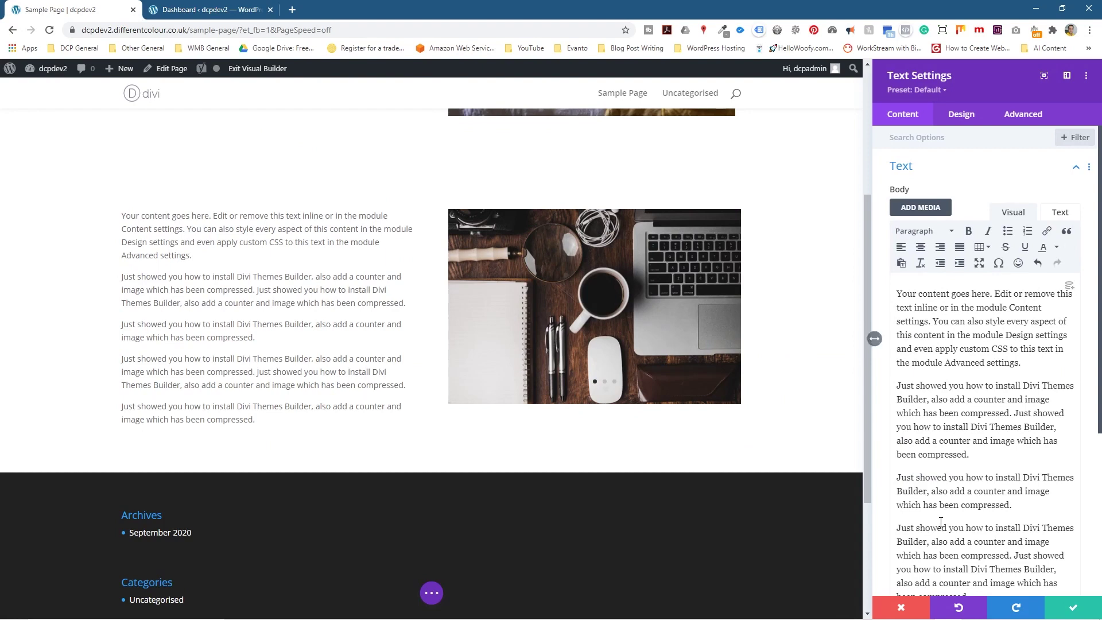
scroll(942, 521, "down", 3)
left_click_drag(896, 372, 1043, 405)
key("BackSpace")
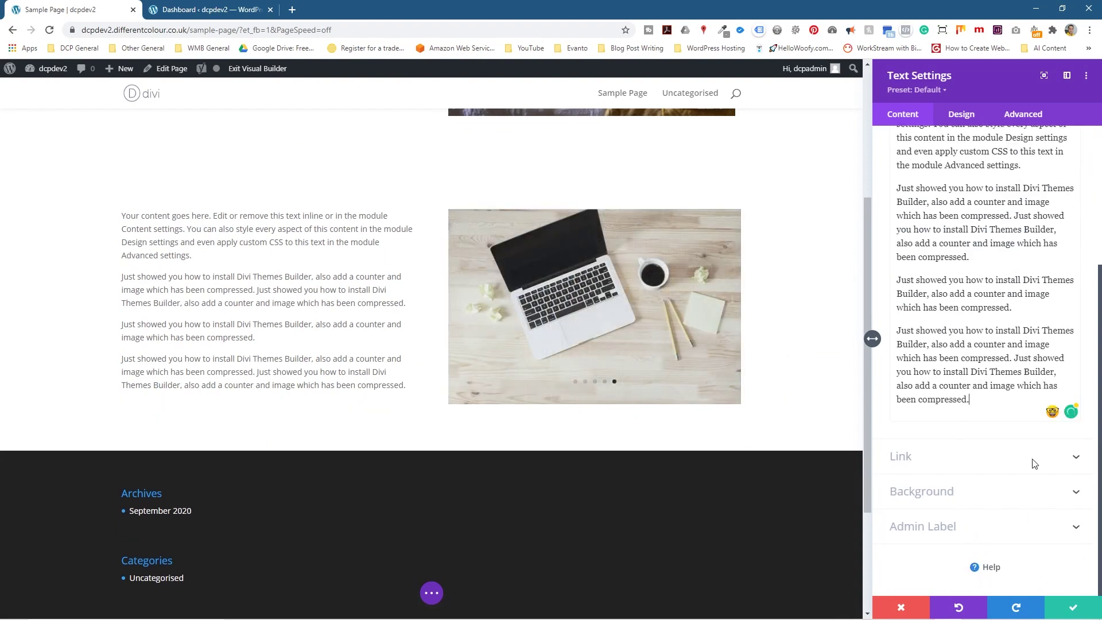
key("Escape")
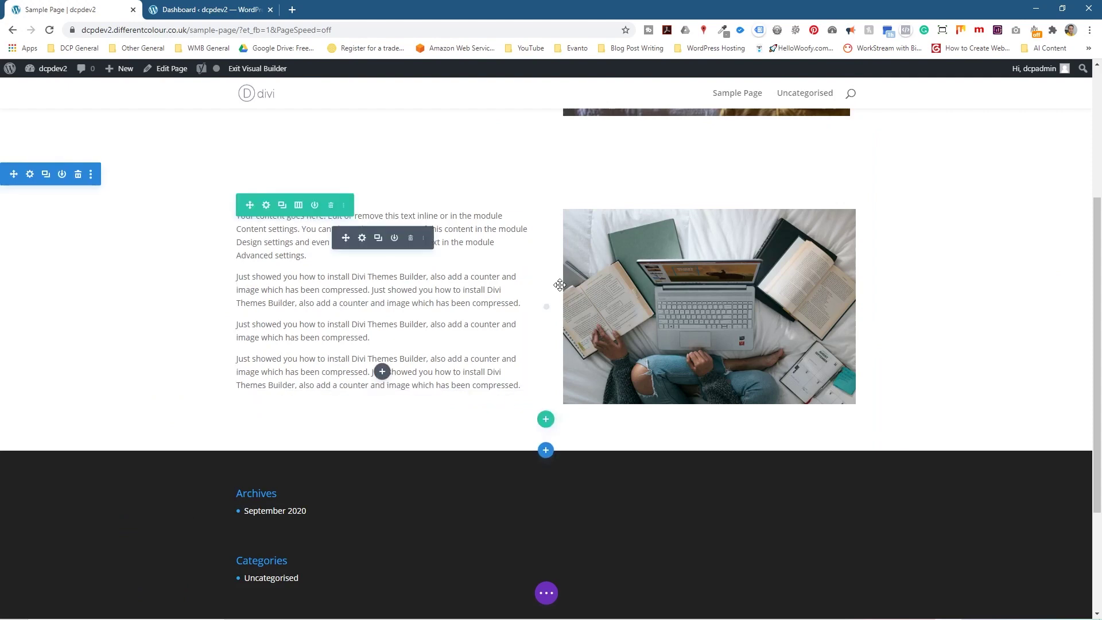
mouse_move(235, 435)
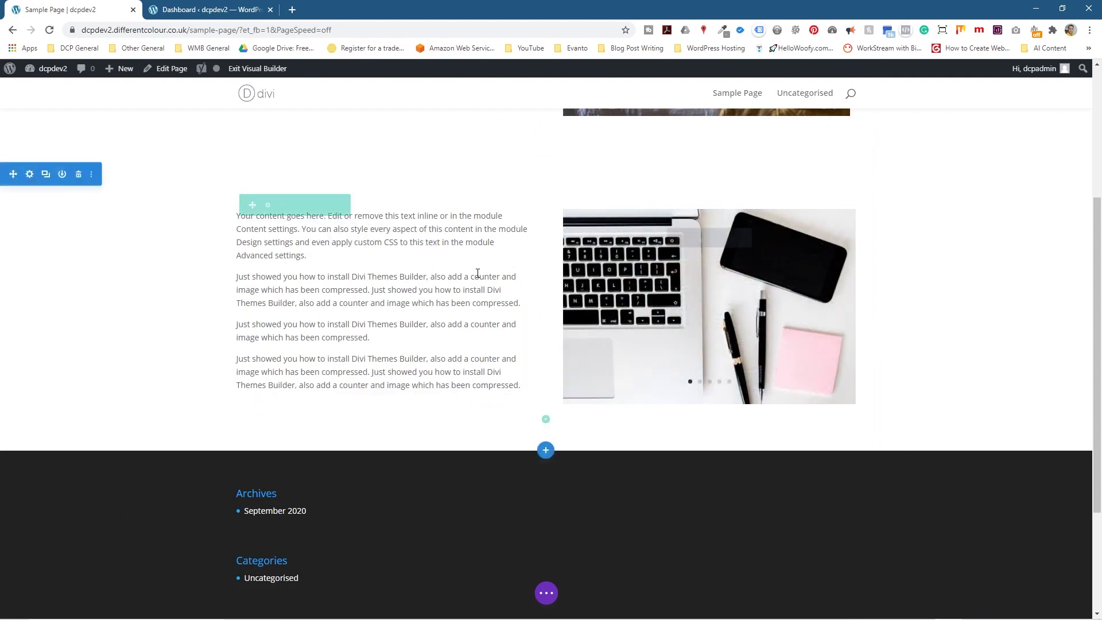
scroll(641, 174, "up", 3)
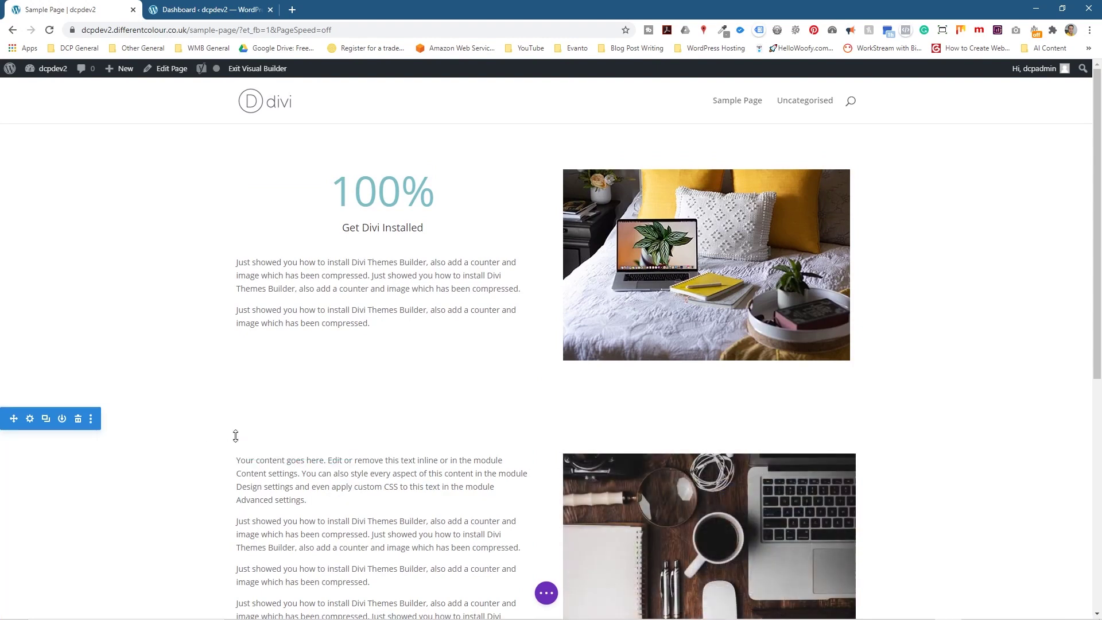
Drag the first section's top and bottom padding handles upward to tighten spacing
left_click_drag(235, 431, 233, 400)
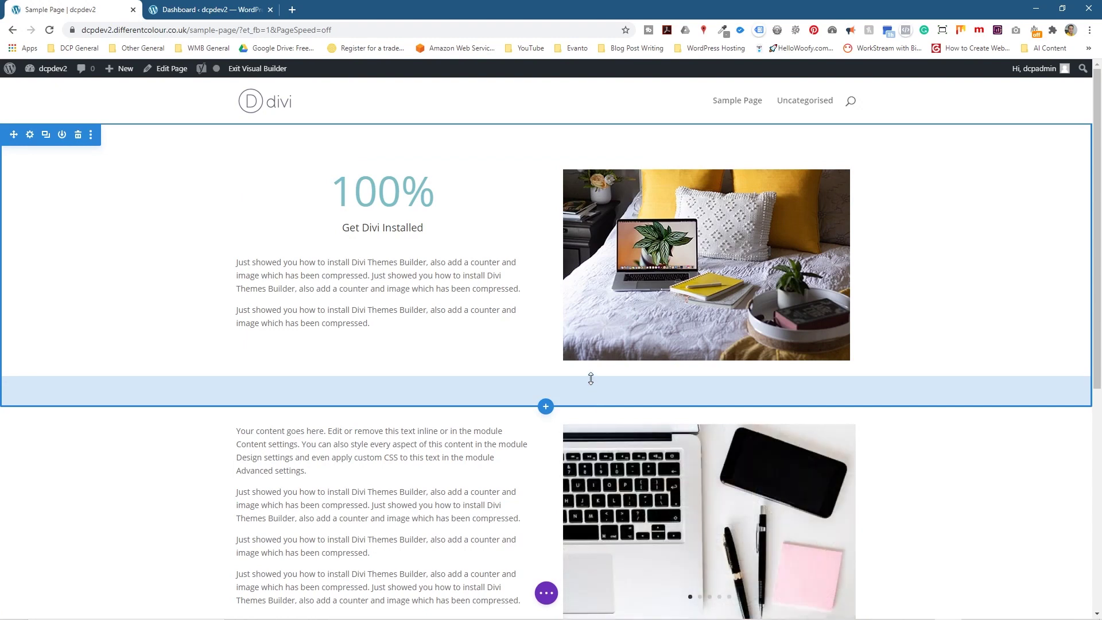
left_click_drag(591, 377, 590, 350)
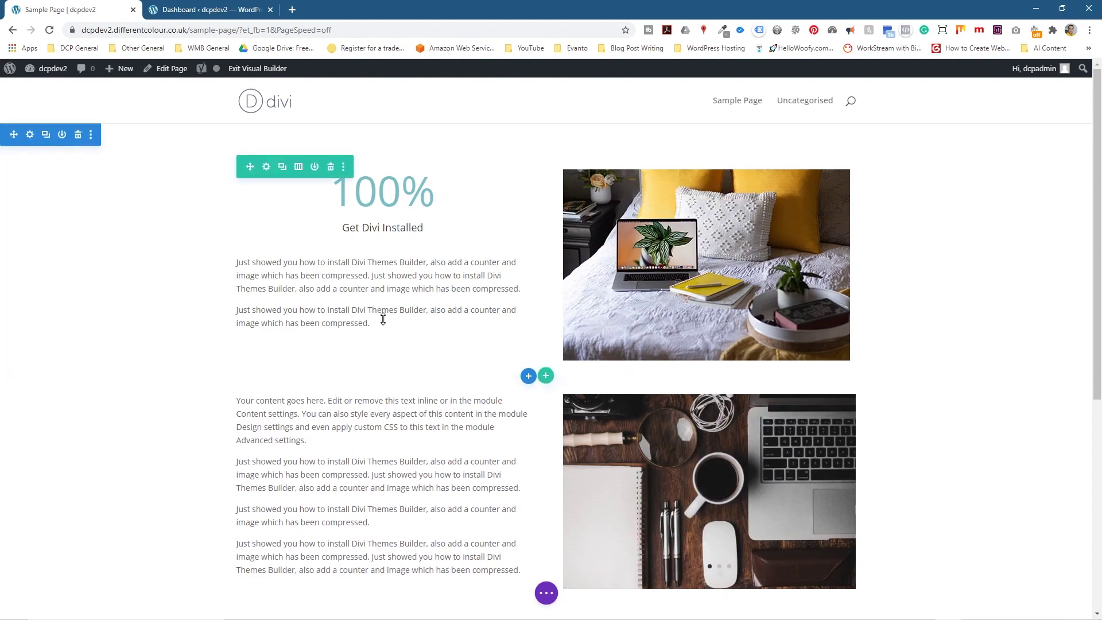
left_click_drag(15, 132, 105, 457)
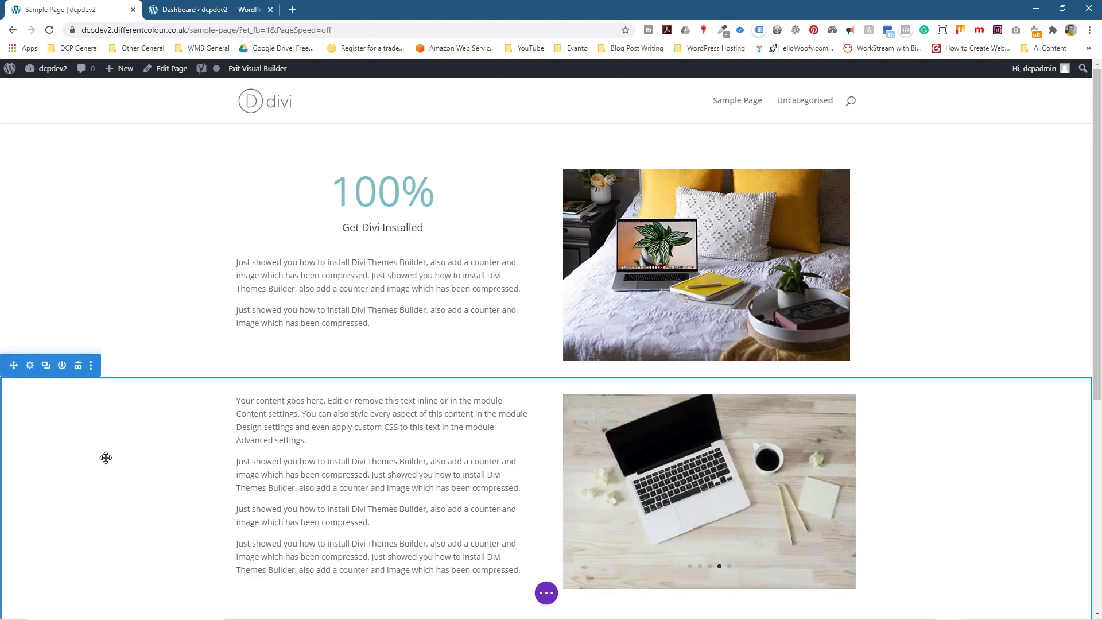
Enable the extra interaction mode icons in Builder Settings
left_click(548, 595)
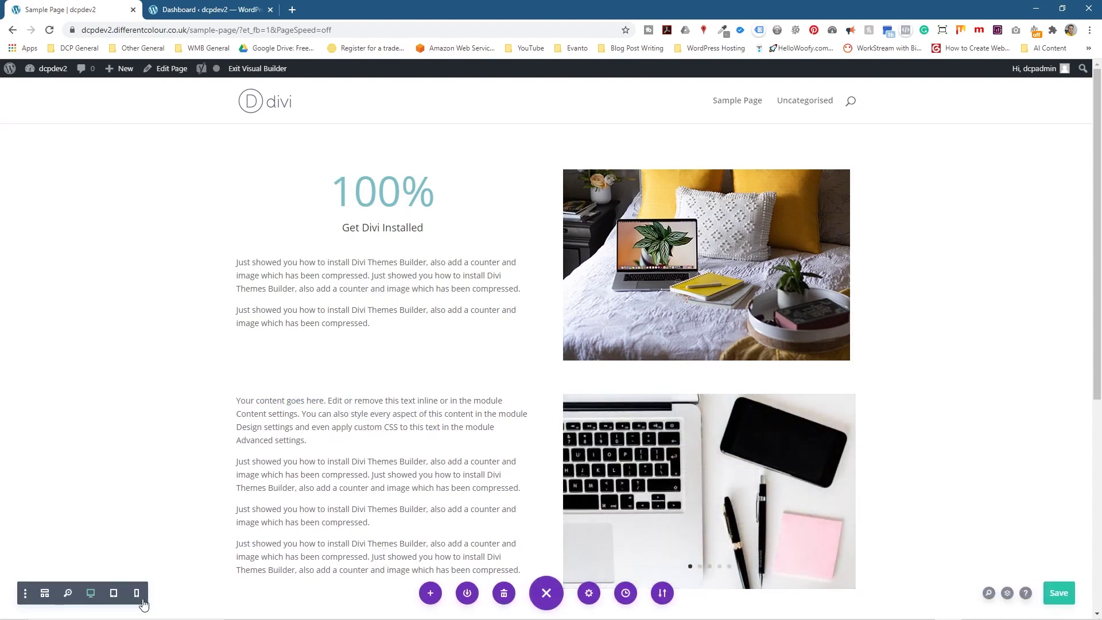
left_click(26, 594)
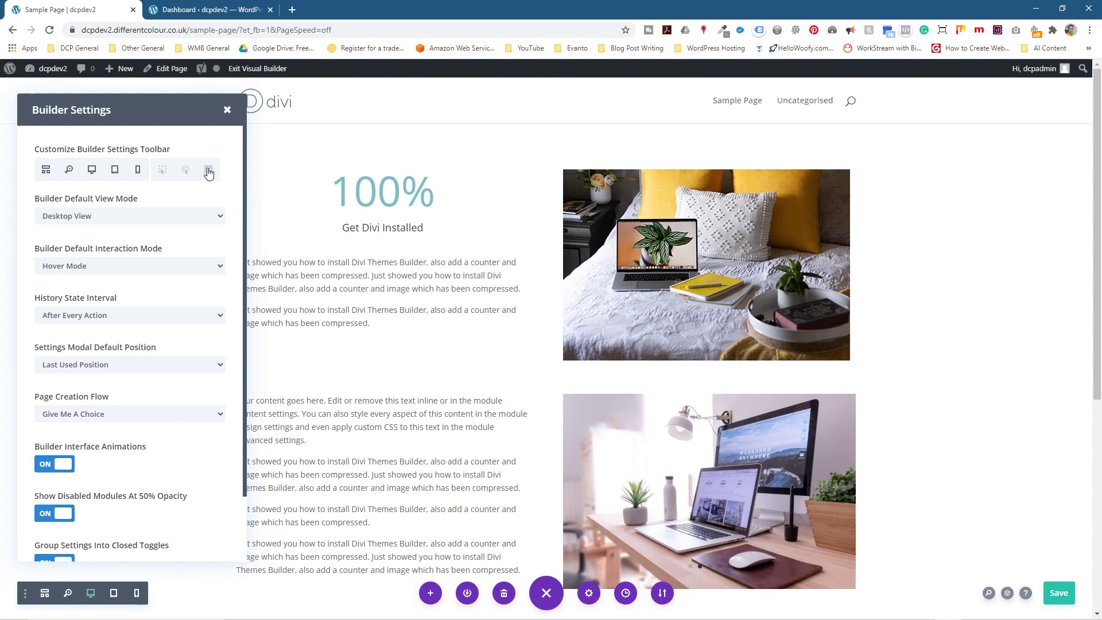
left_click(208, 171)
left_click(162, 170)
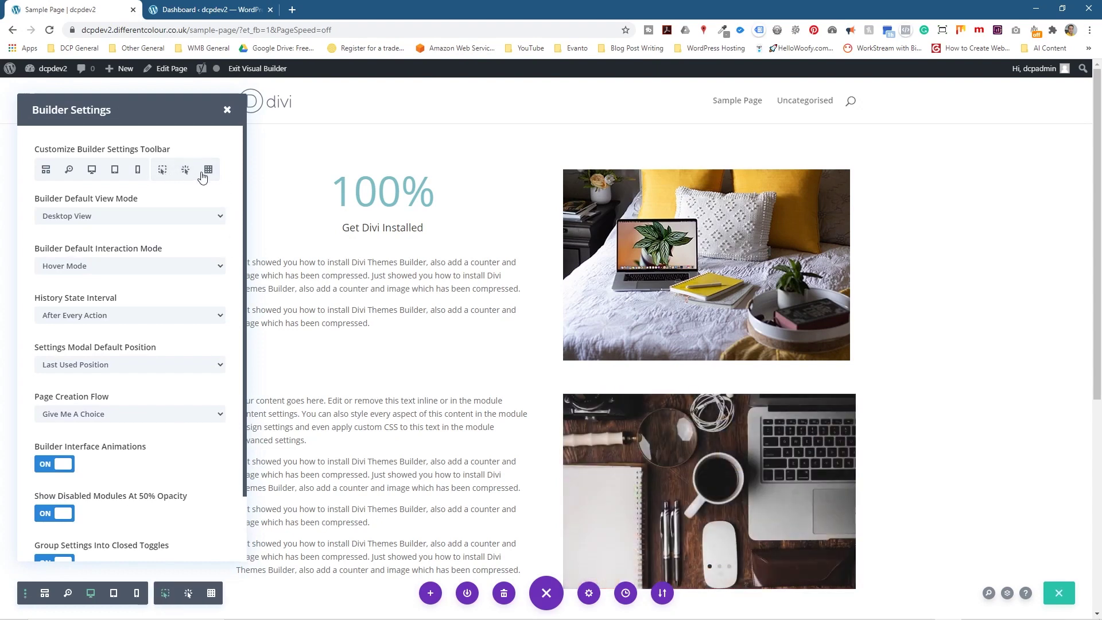
left_click(227, 109)
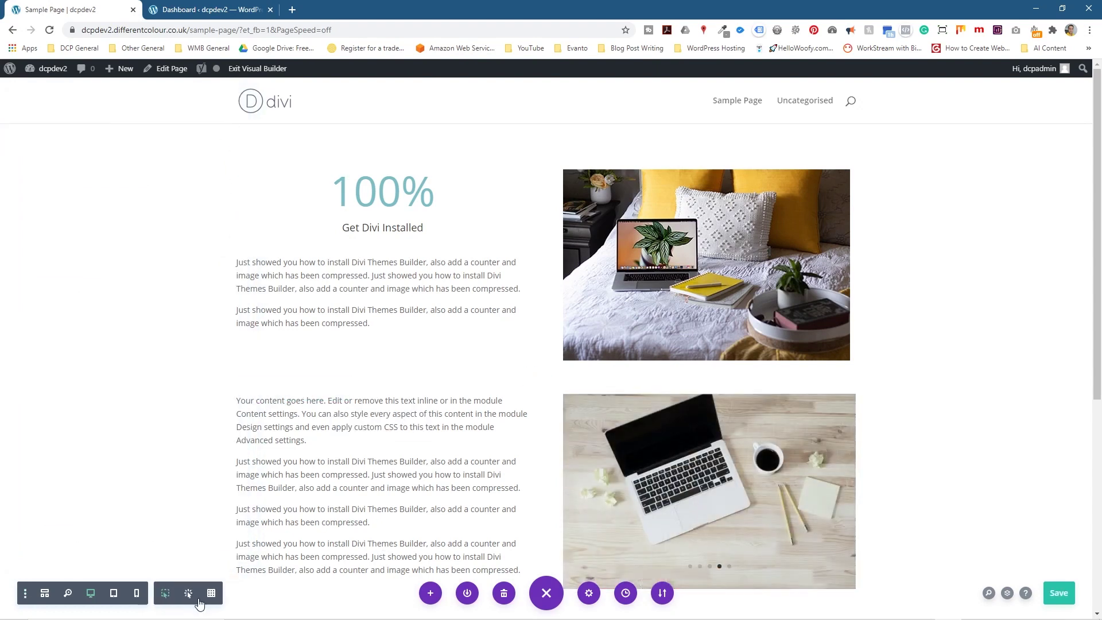
Try Grid and Hover modes, then exit the Visual Builder
left_click(211, 593)
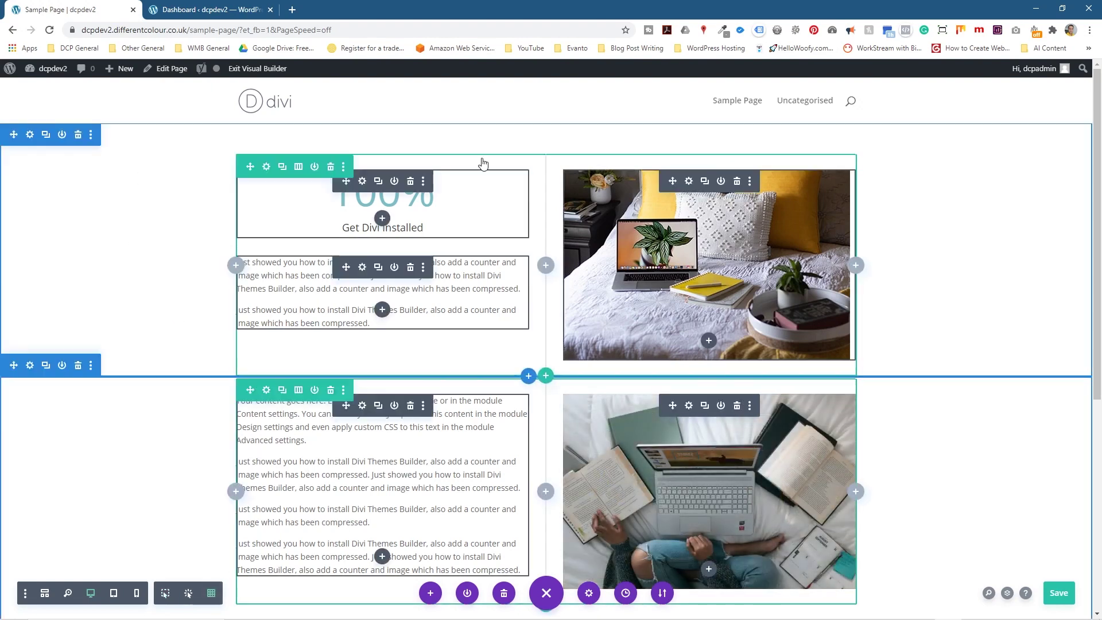
scroll(708, 447, "down", 2)
scroll(604, 387, "down", 1)
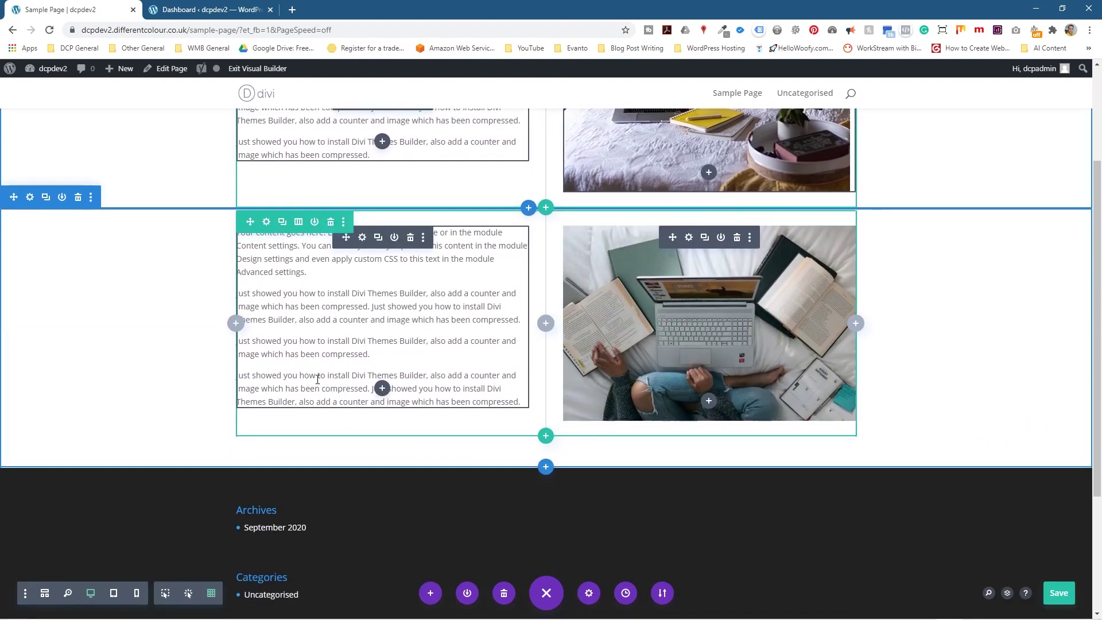
scroll(344, 259, "up", 1)
scroll(482, 365, "up", 2)
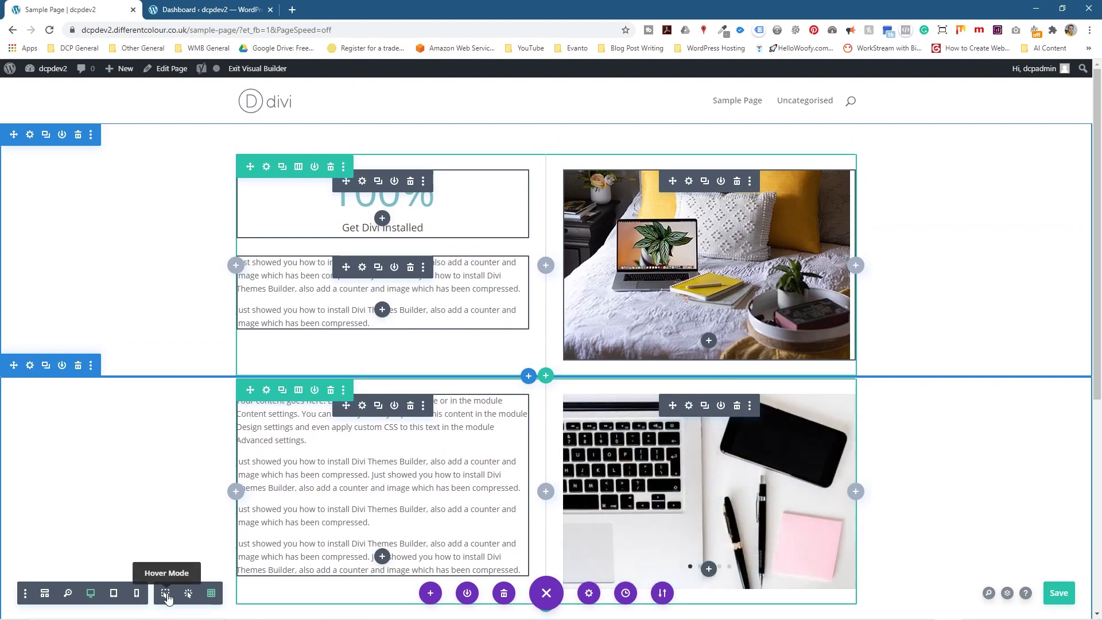
left_click(166, 594)
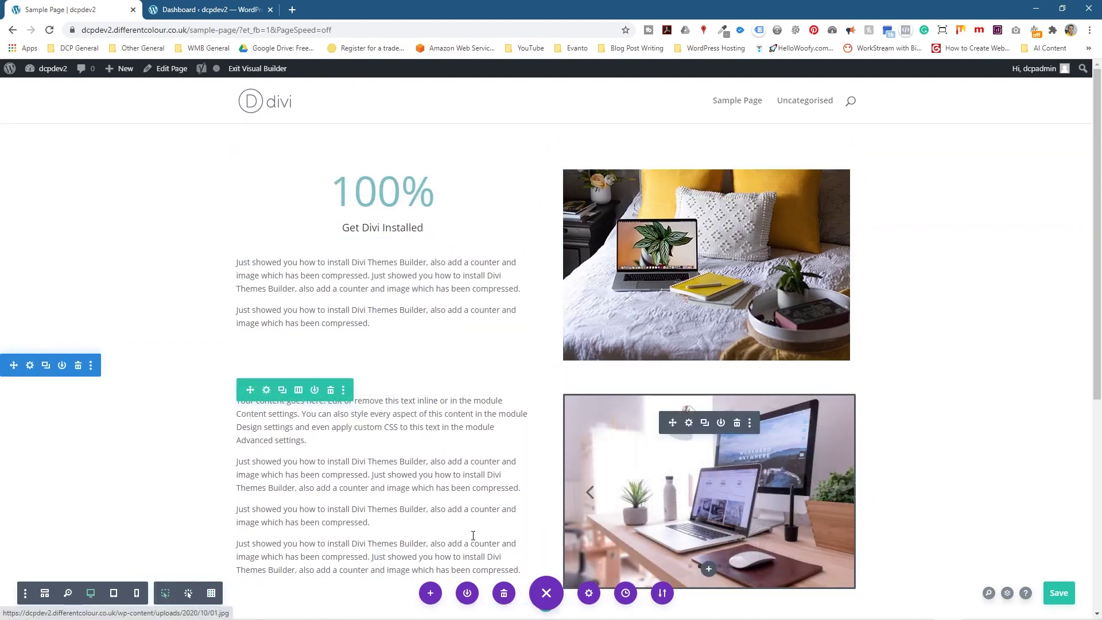
left_click(254, 68)
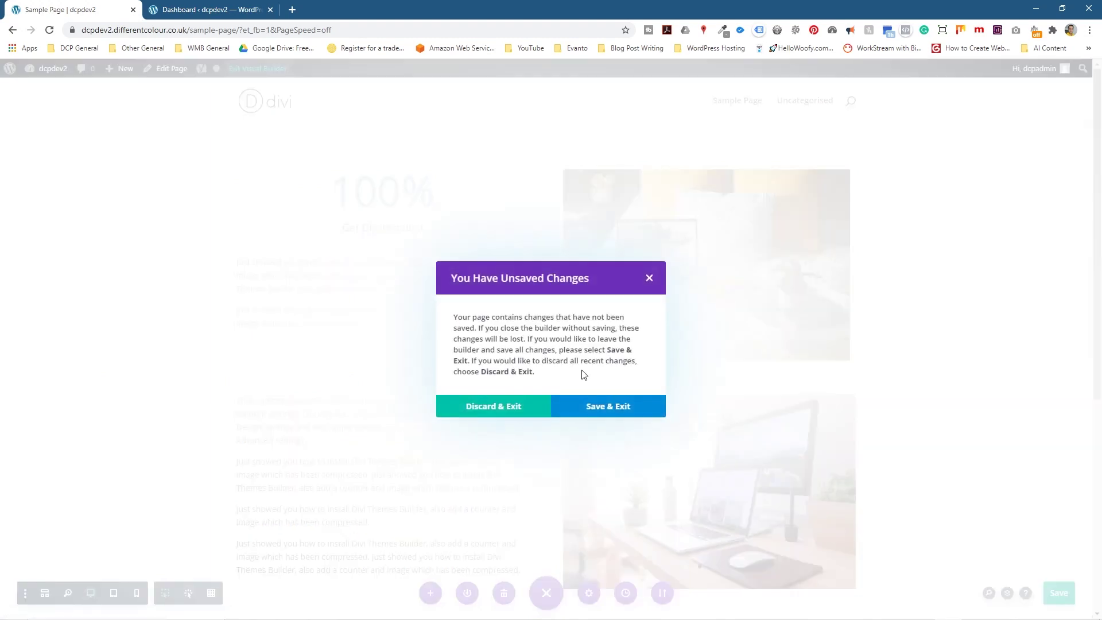
Save and exit, then step through the slider photos in the lightbox
left_click(592, 407)
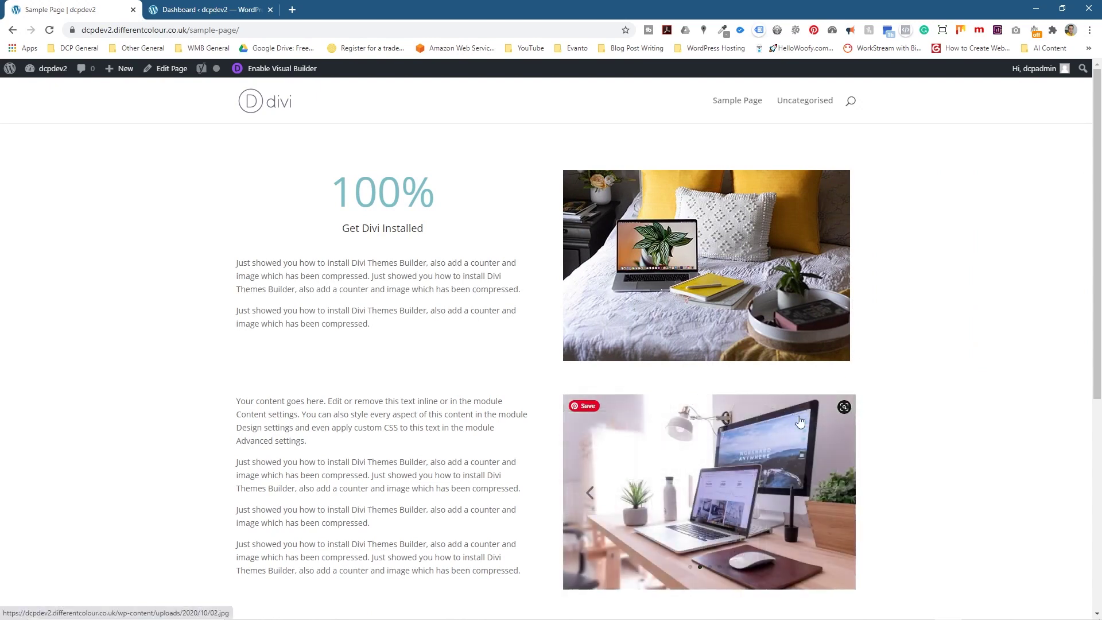
scroll(945, 441, "down", 1)
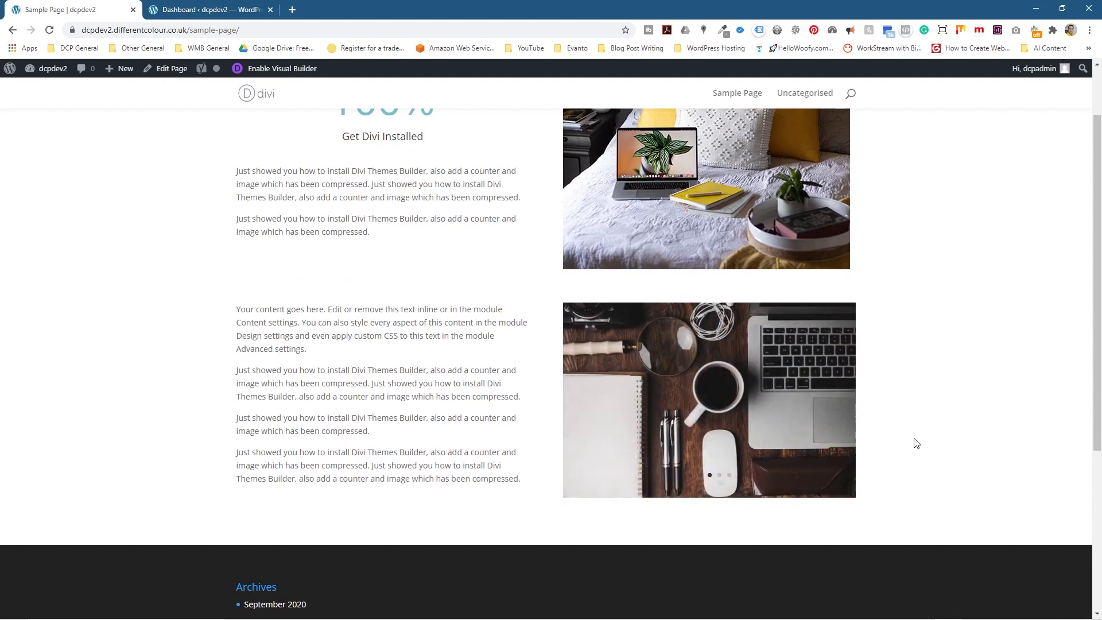
left_click(736, 405)
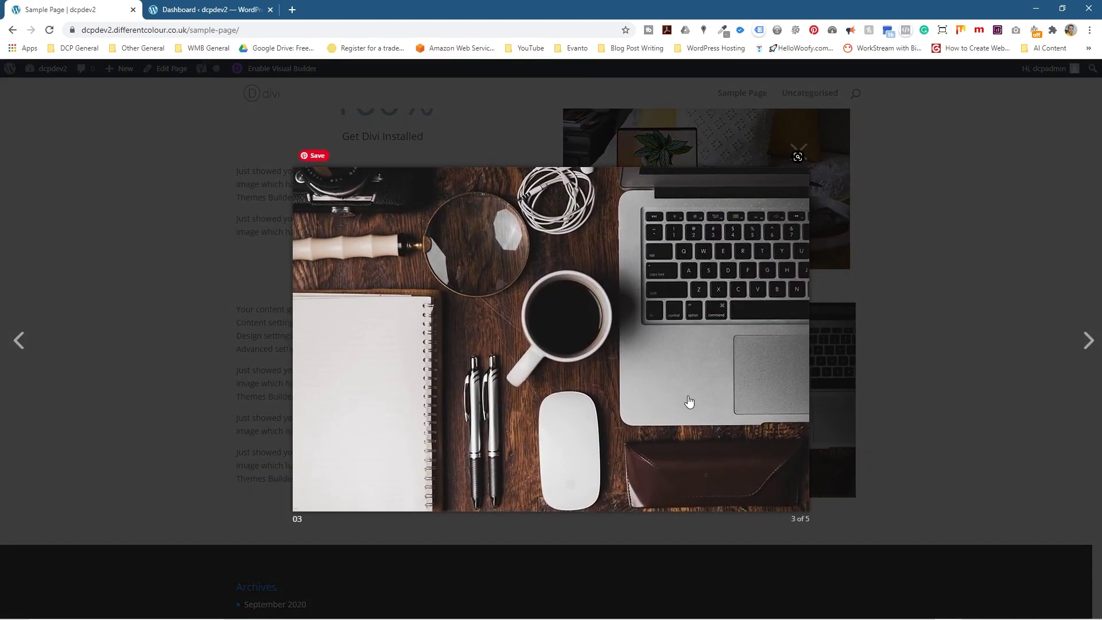
left_click(1088, 341)
left_click(1088, 342)
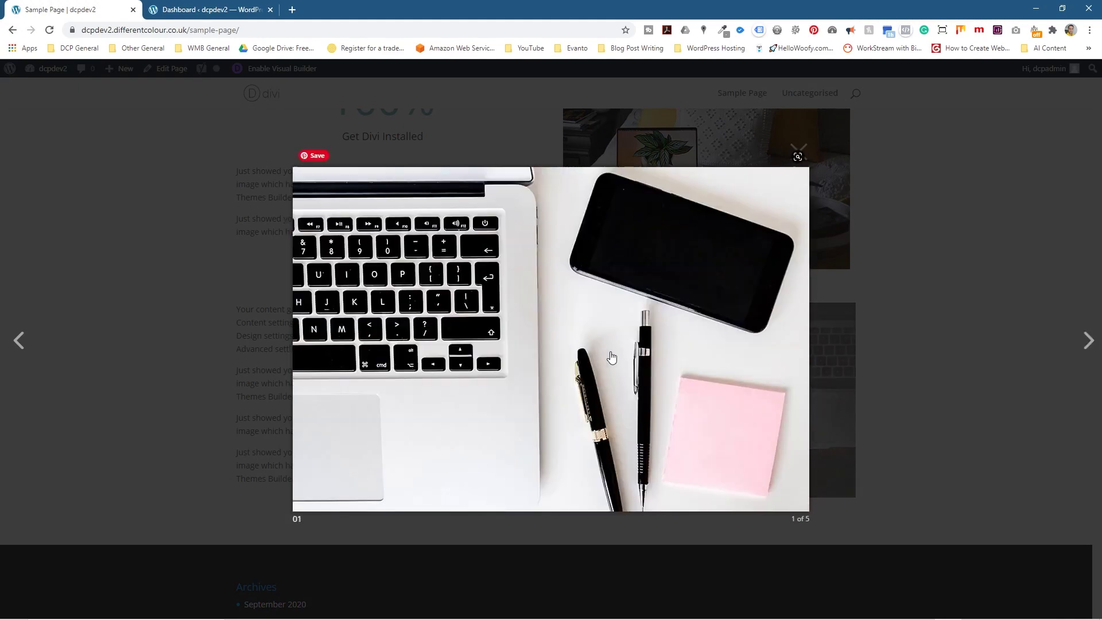
left_click(502, 353)
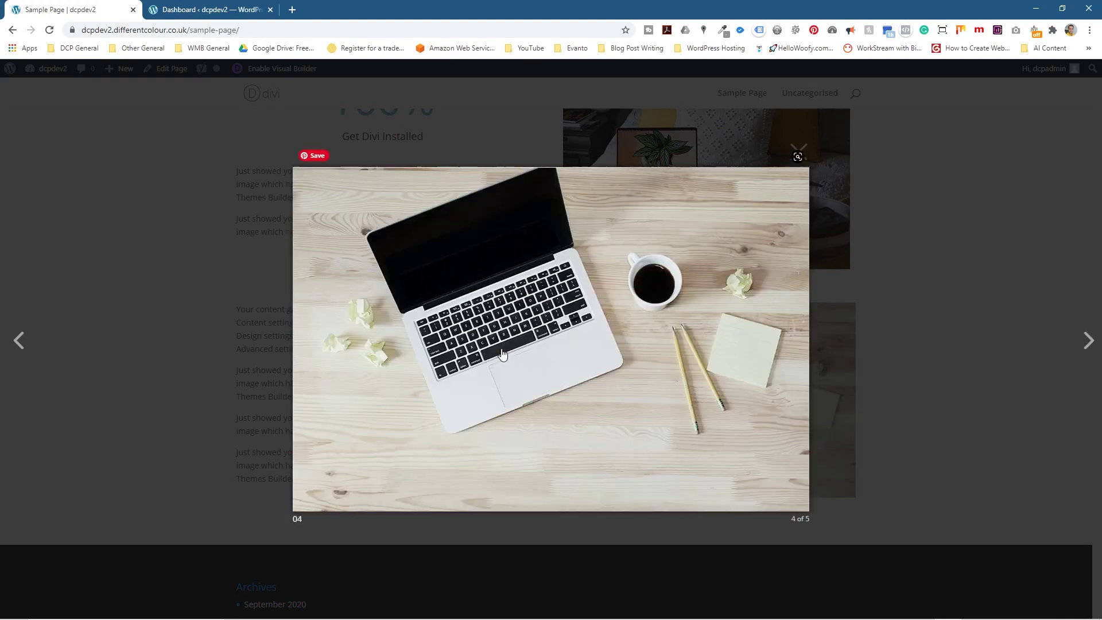
left_click(500, 353)
left_click(936, 298)
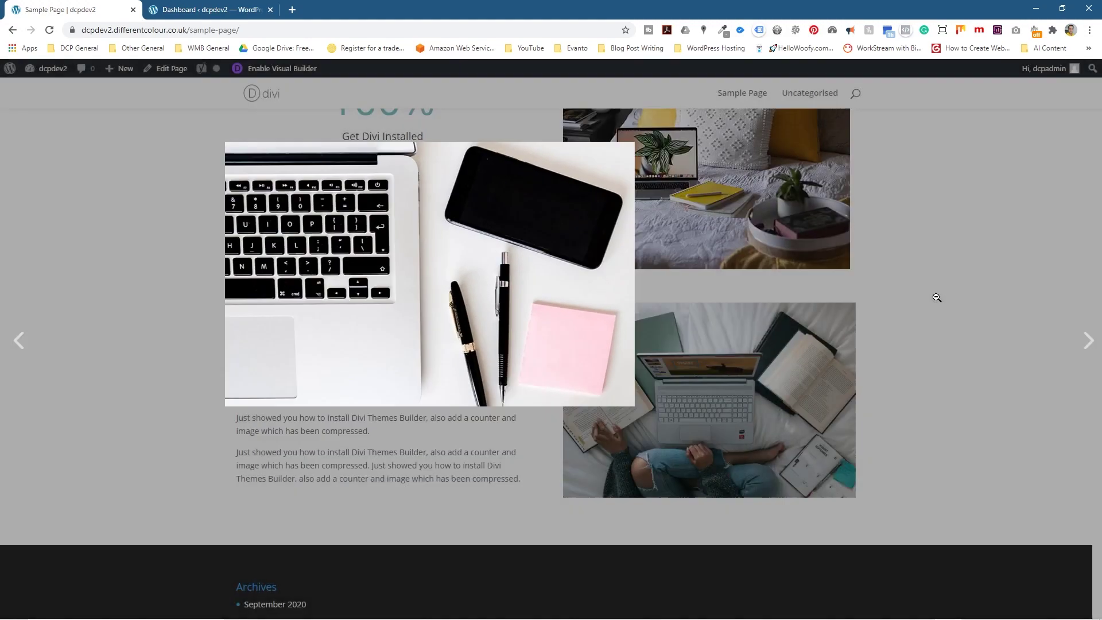
Browse the slider photos in the lightbox again, then re-enable the Visual Builder
left_click(666, 384)
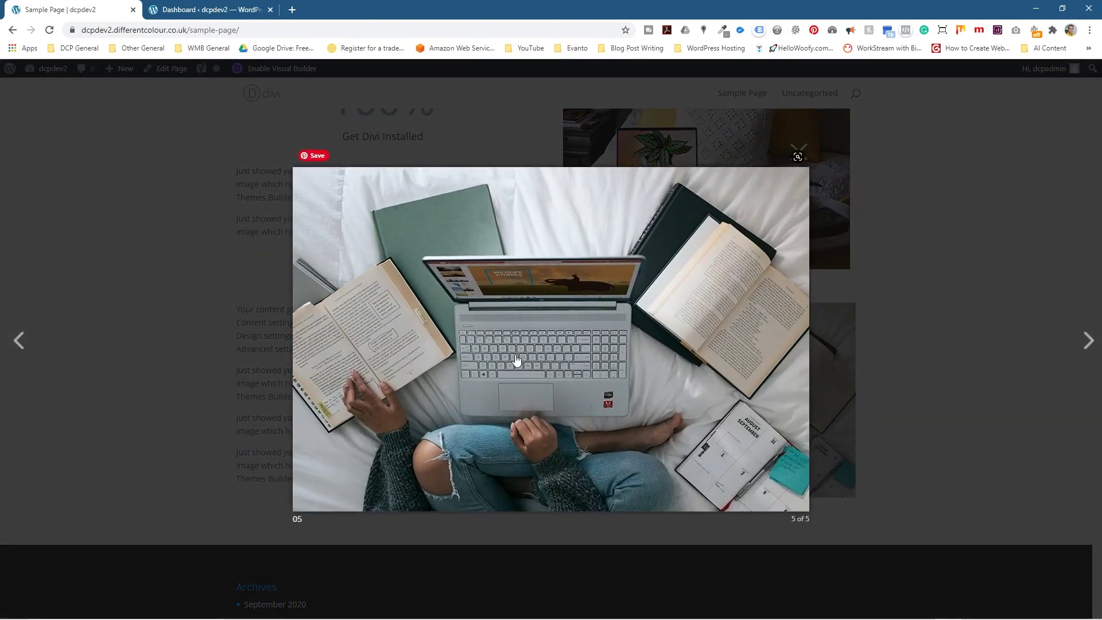
left_click(516, 361)
left_click(516, 361)
left_click(603, 359)
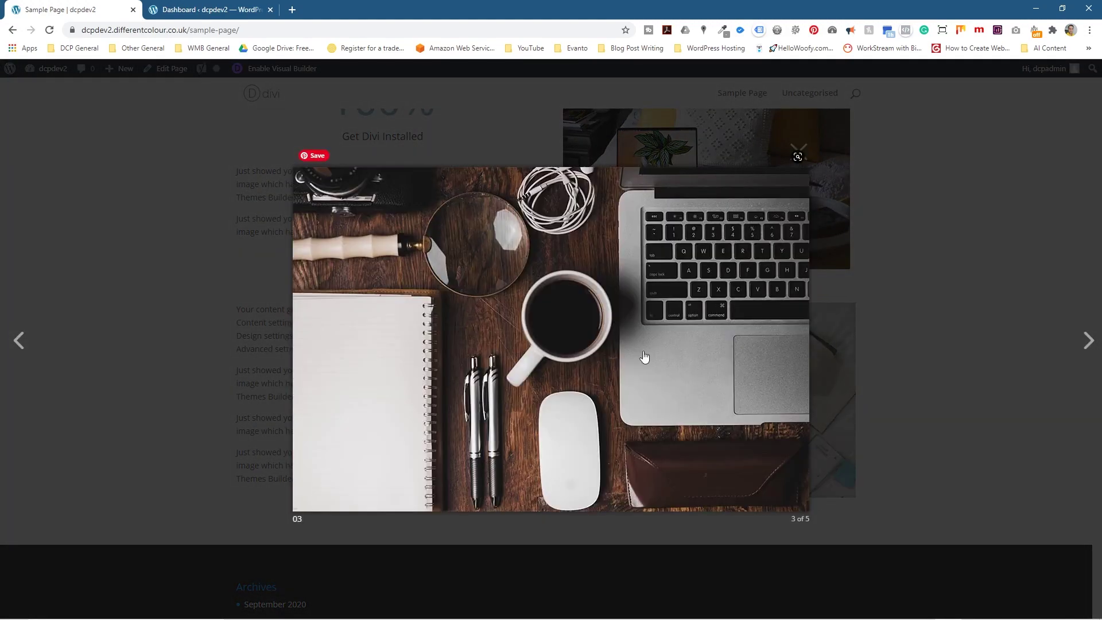
left_click(669, 327)
left_click(931, 321)
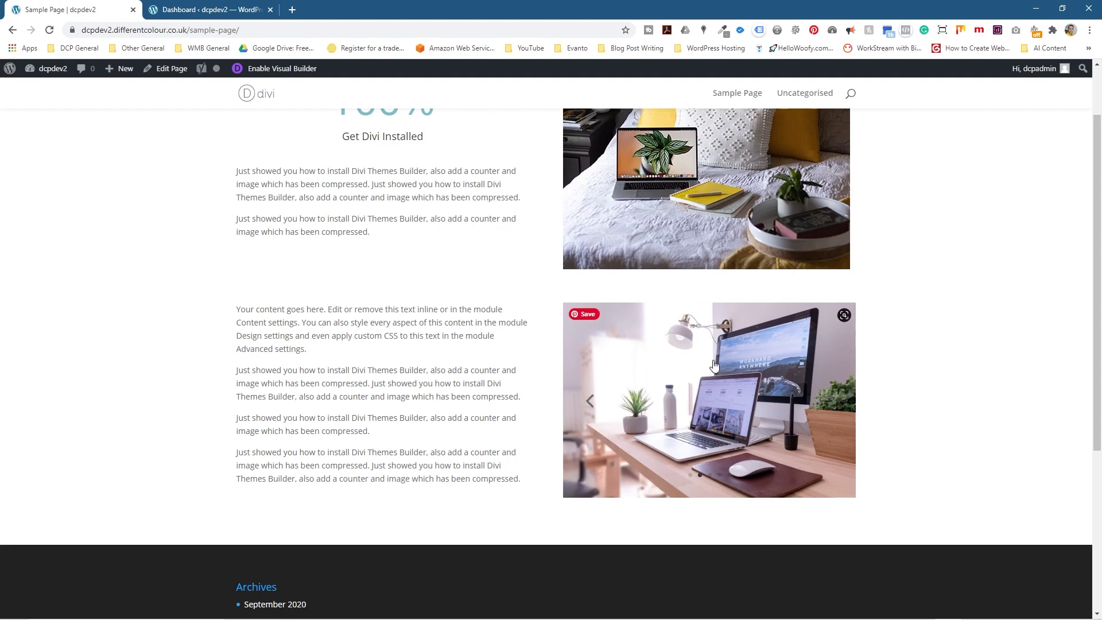
left_click(259, 68)
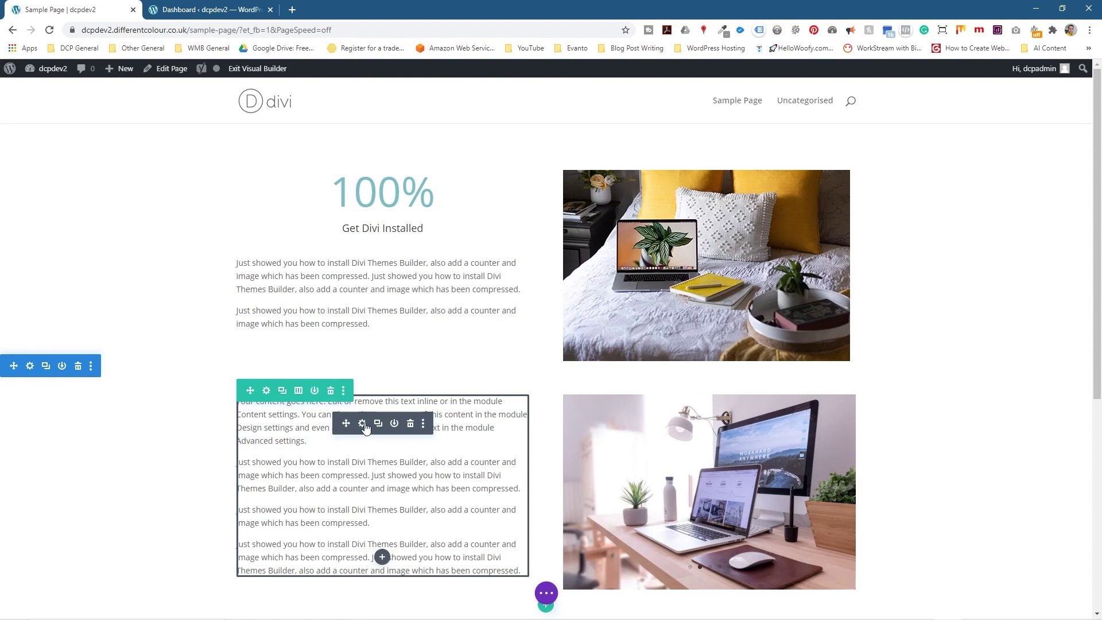
Give the lower text block a Slide entrance from the right with a 1500 ms delay, and save it
left_click(362, 425)
left_click(961, 114)
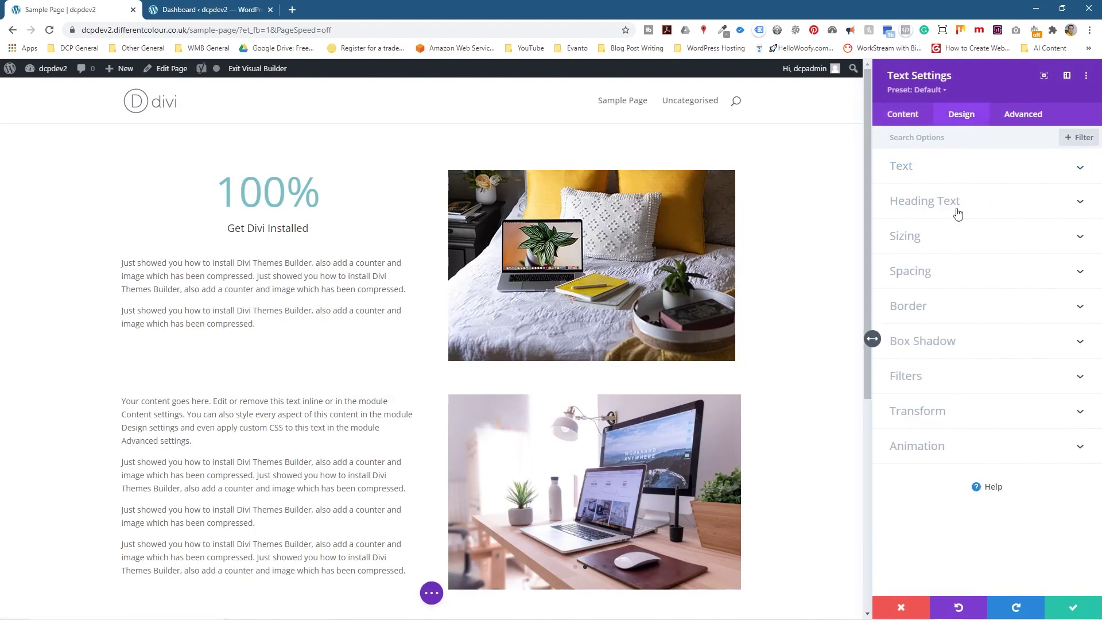
left_click(918, 447)
left_click(1009, 466)
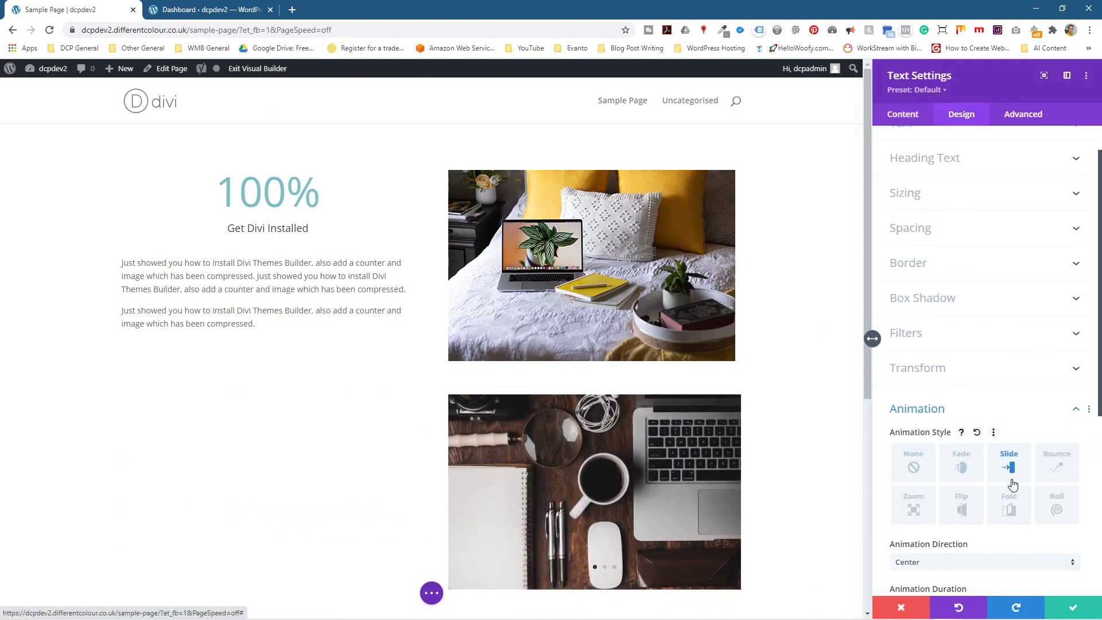
scroll(1013, 484, "down", 2)
left_click(921, 411)
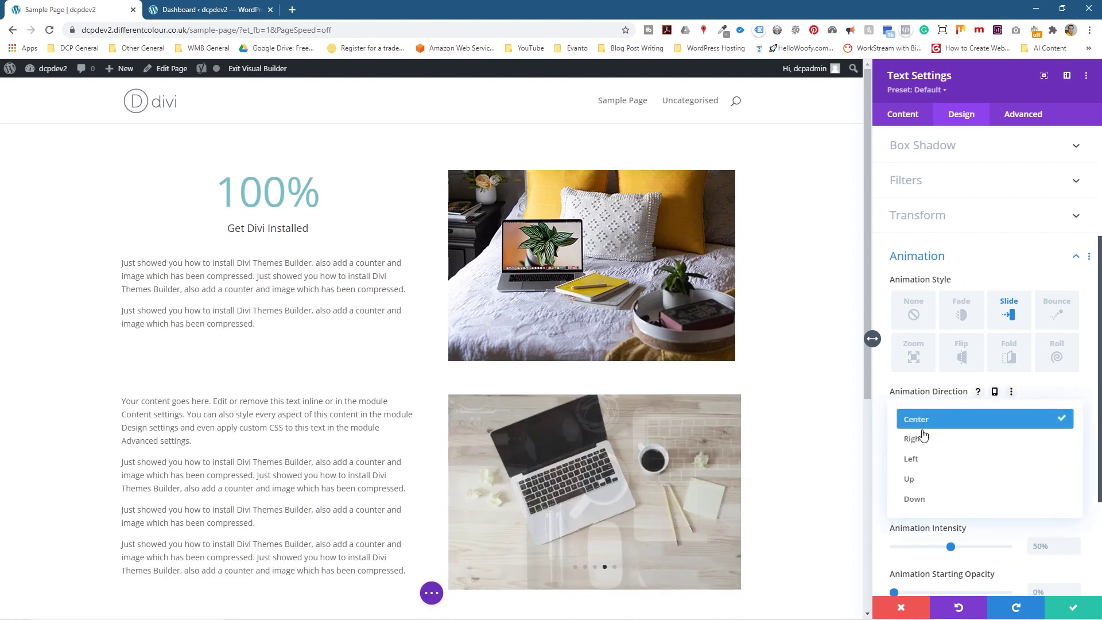
left_click(924, 441)
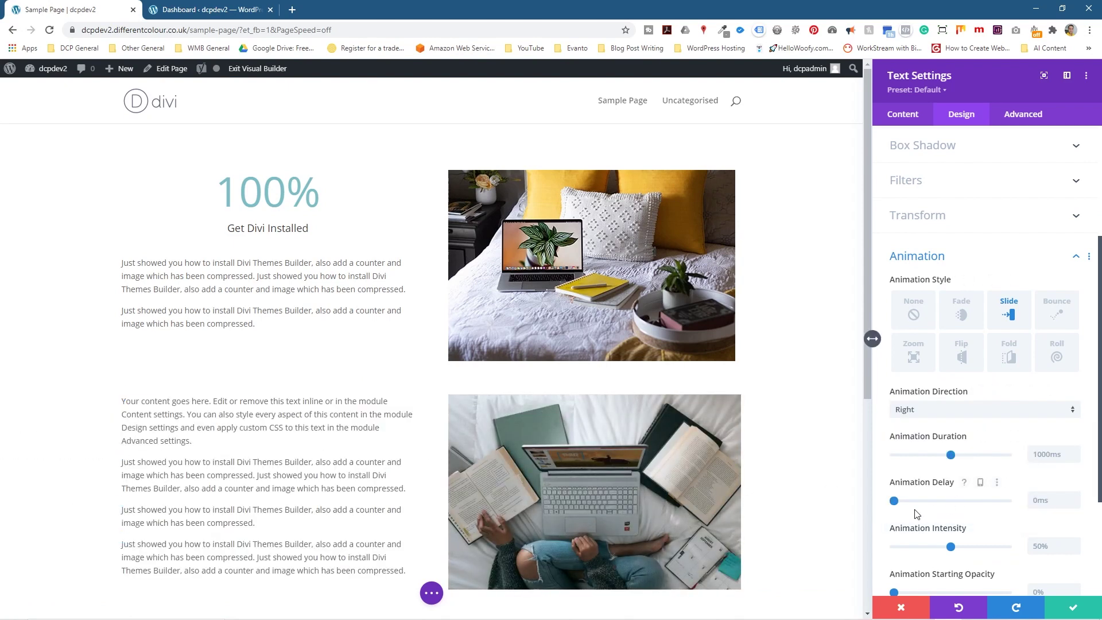
left_click_drag(895, 501, 939, 504)
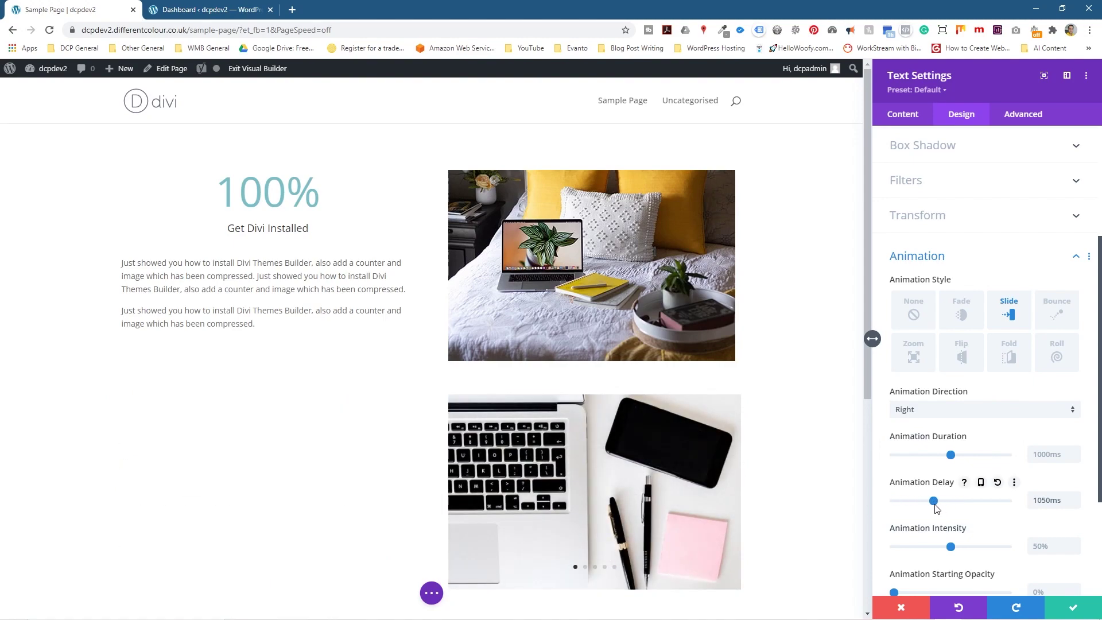
left_click_drag(943, 508, 954, 513)
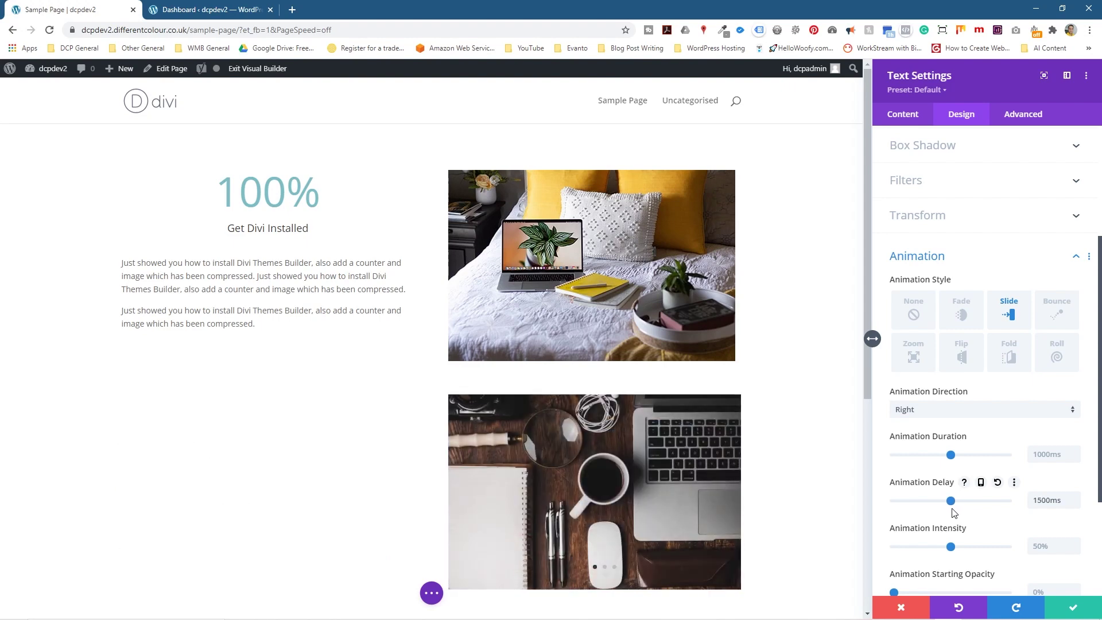
left_click(1066, 605)
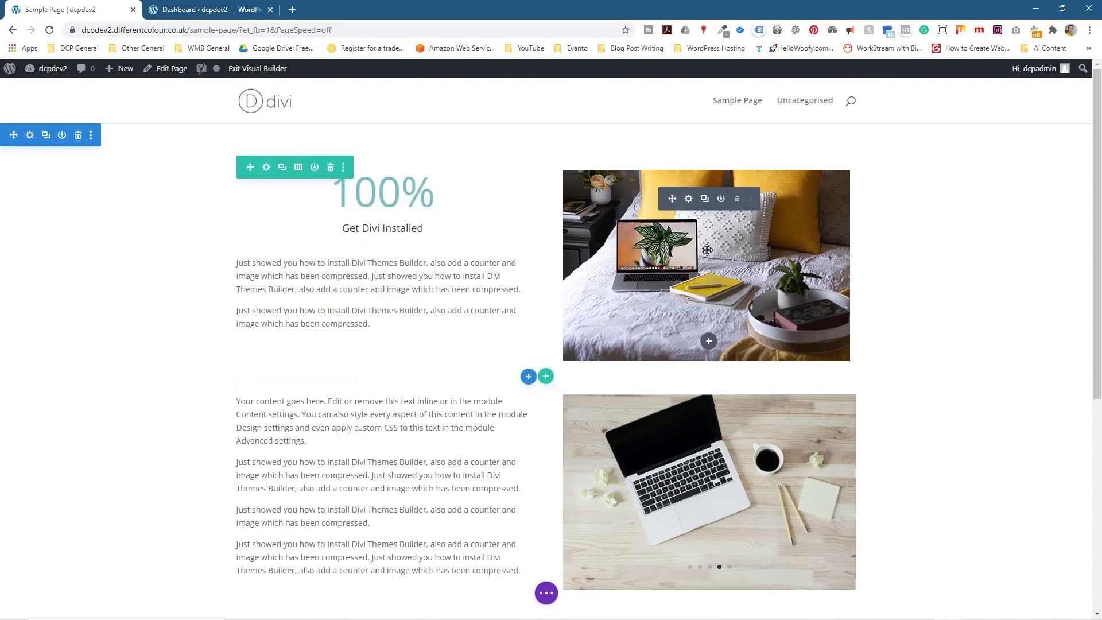
mouse_move(381, 491)
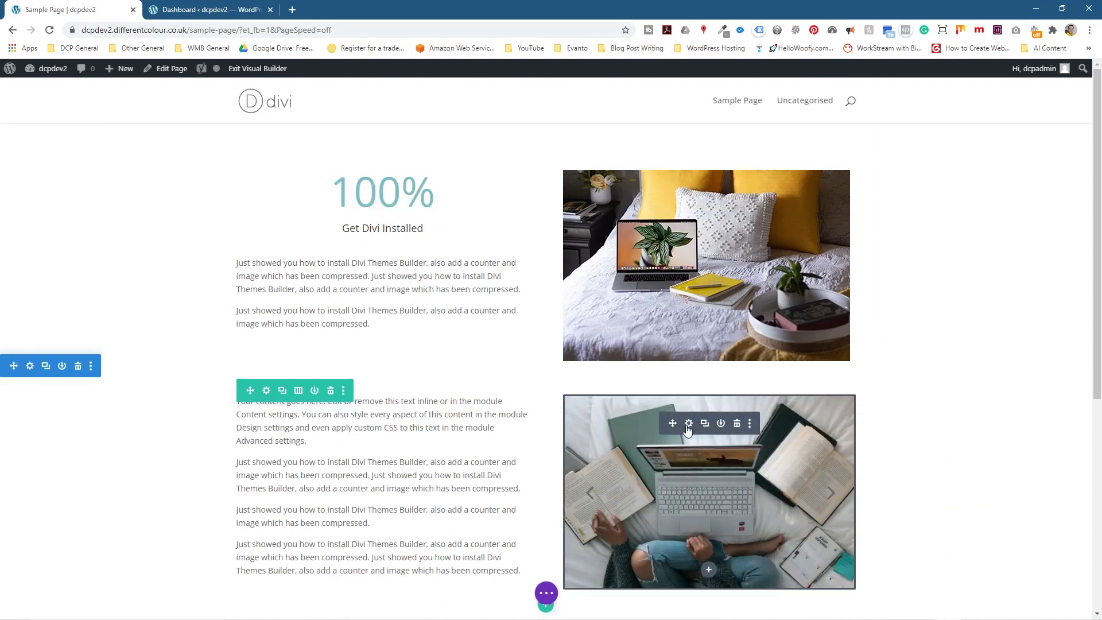
Set the gallery slider's entrance to Flip with a 2000 ms delay and 100% intensity, and save it
left_click(689, 425)
left_click(962, 120)
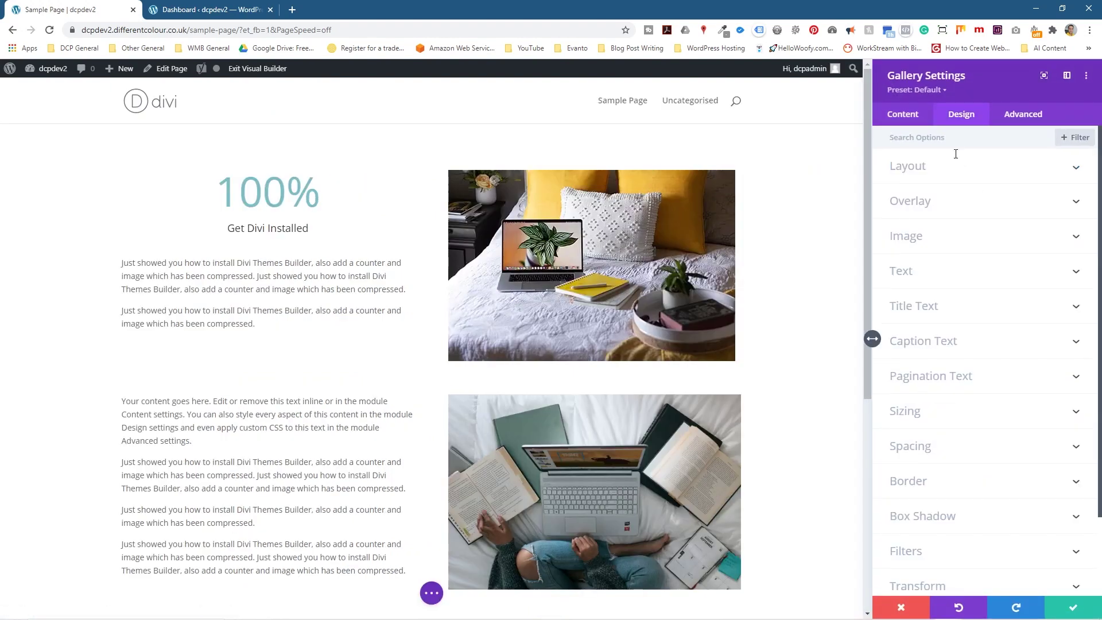
scroll(913, 563, "down", 2)
left_click(913, 525)
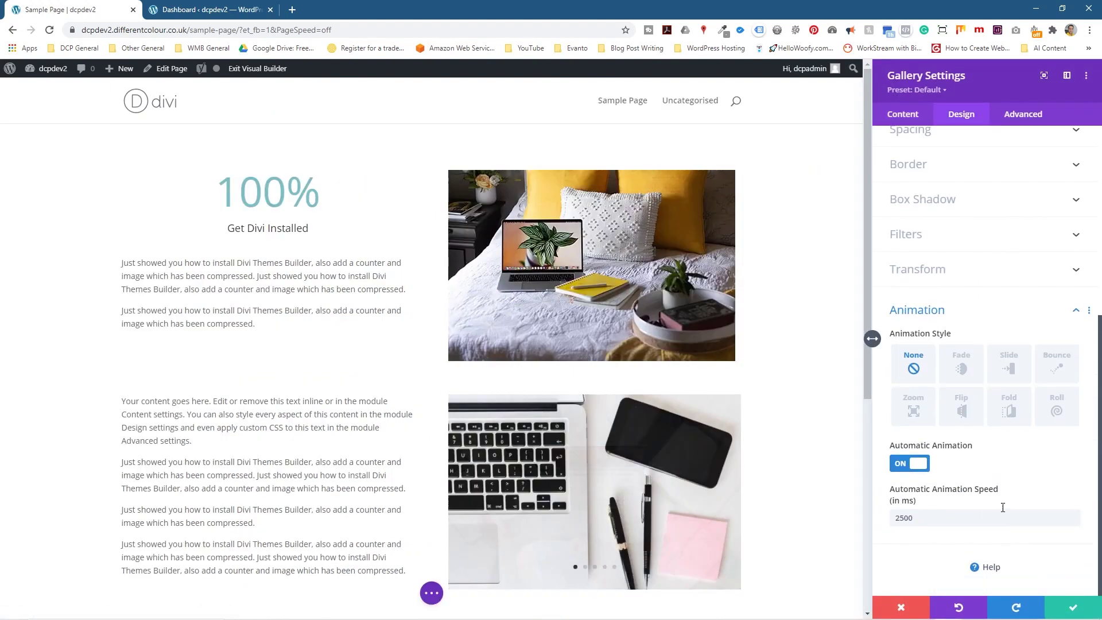
left_click(1008, 368)
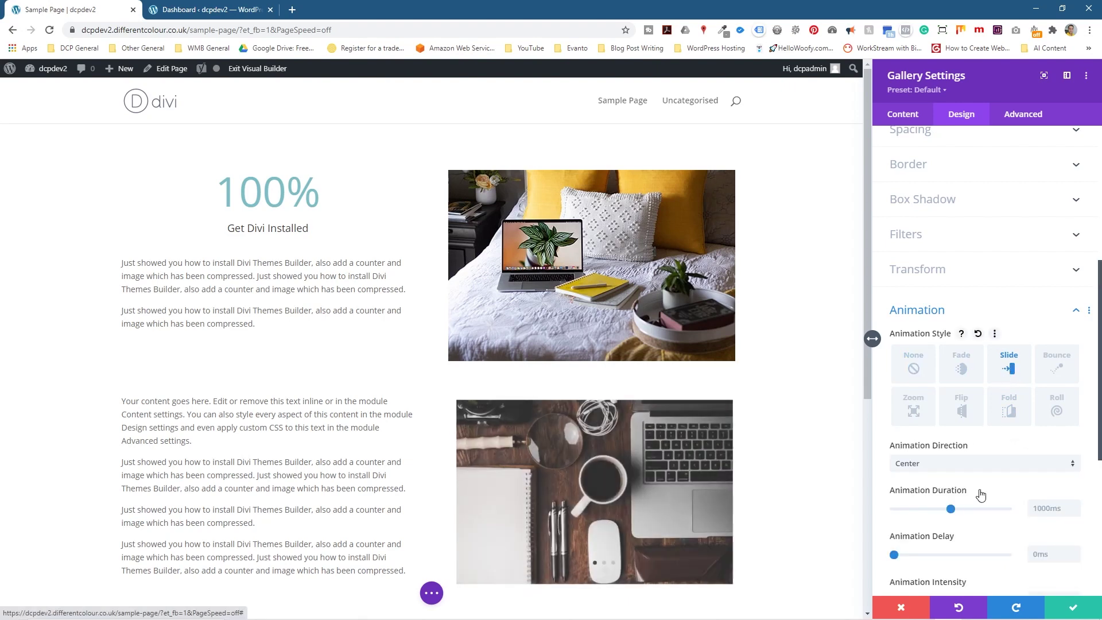
scroll(980, 495, "down", 5)
scroll(970, 455, "up", 4)
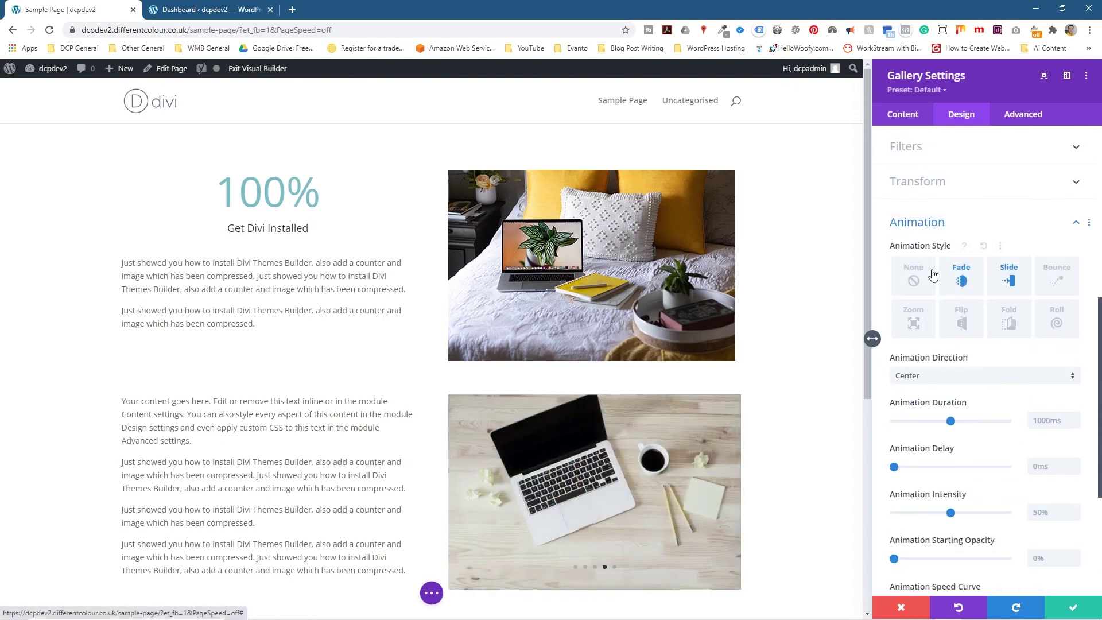
scroll(933, 452, "down", 3)
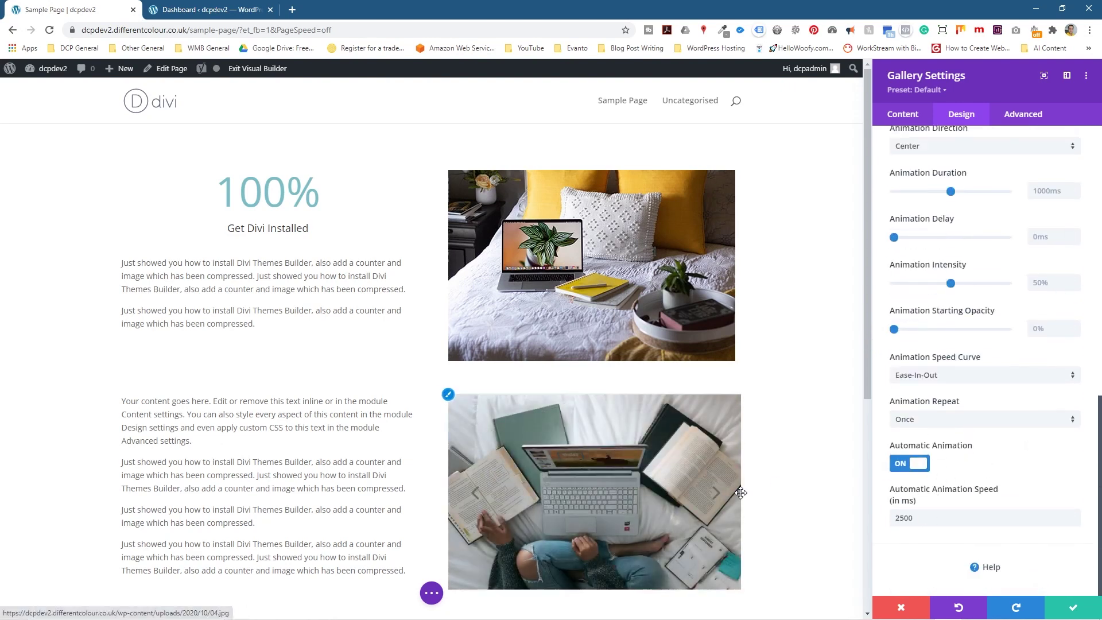
scroll(968, 461, "up", 2)
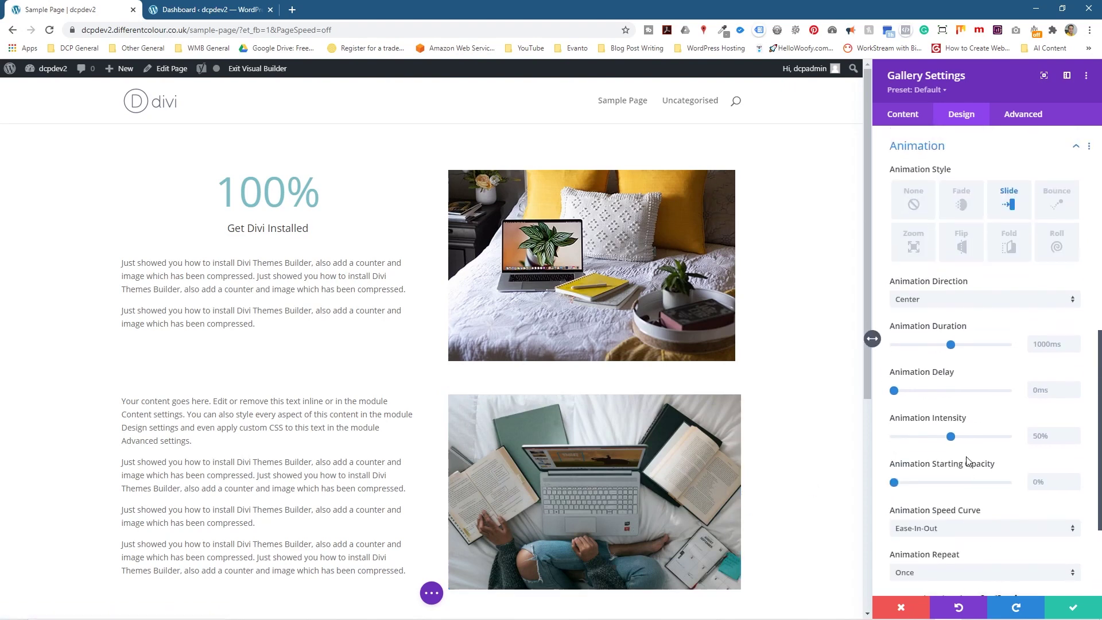
left_click(1010, 247)
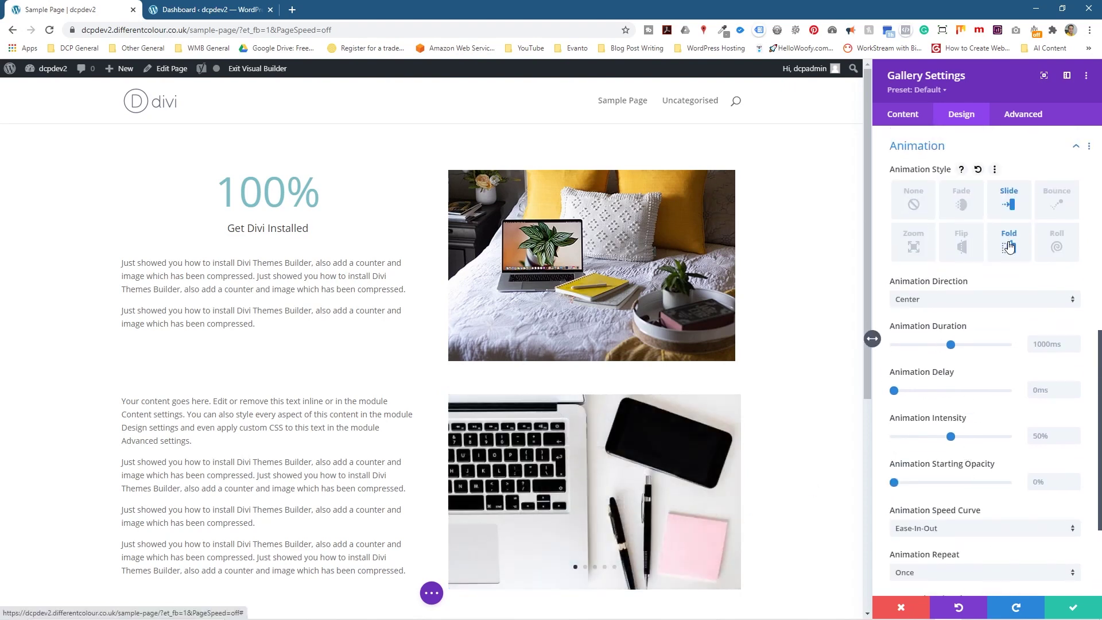
left_click(964, 247)
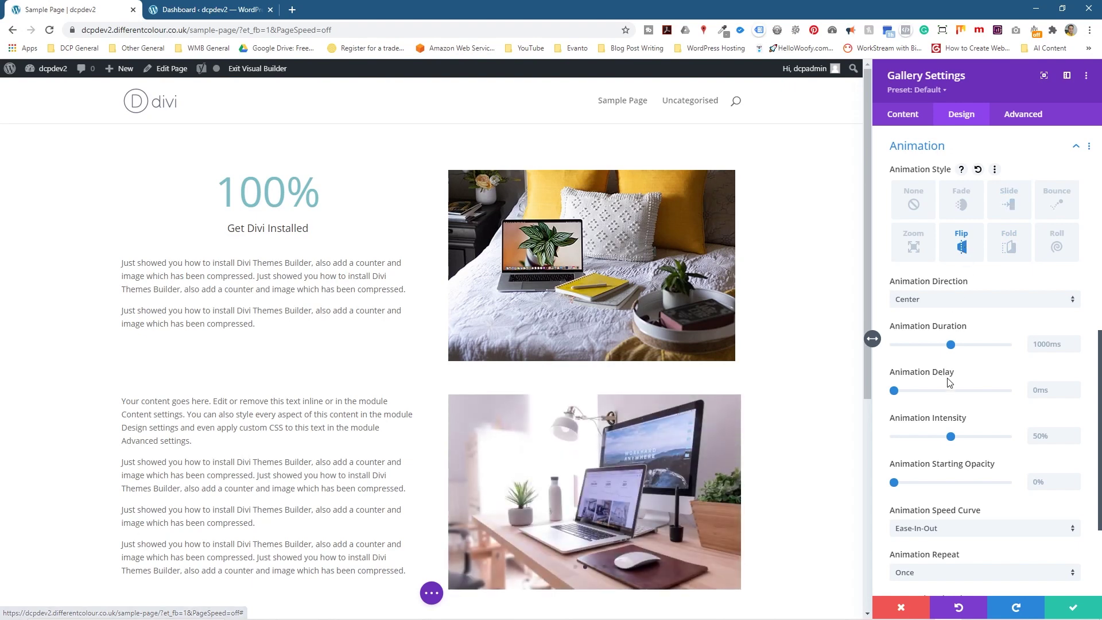
left_click_drag(894, 392, 959, 392)
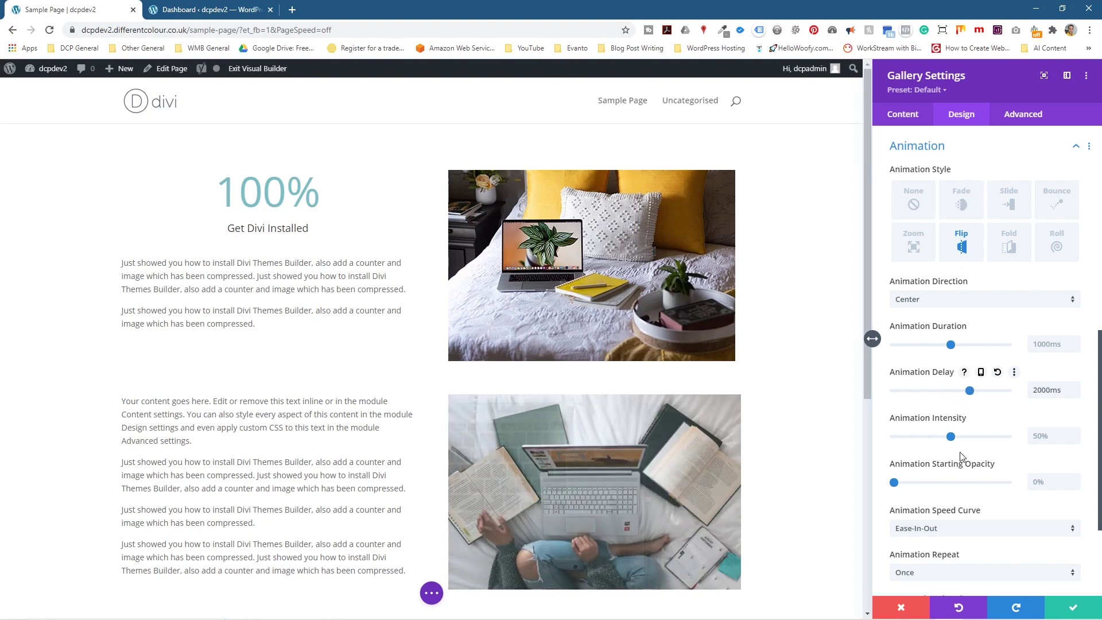
left_click_drag(950, 440, 993, 444)
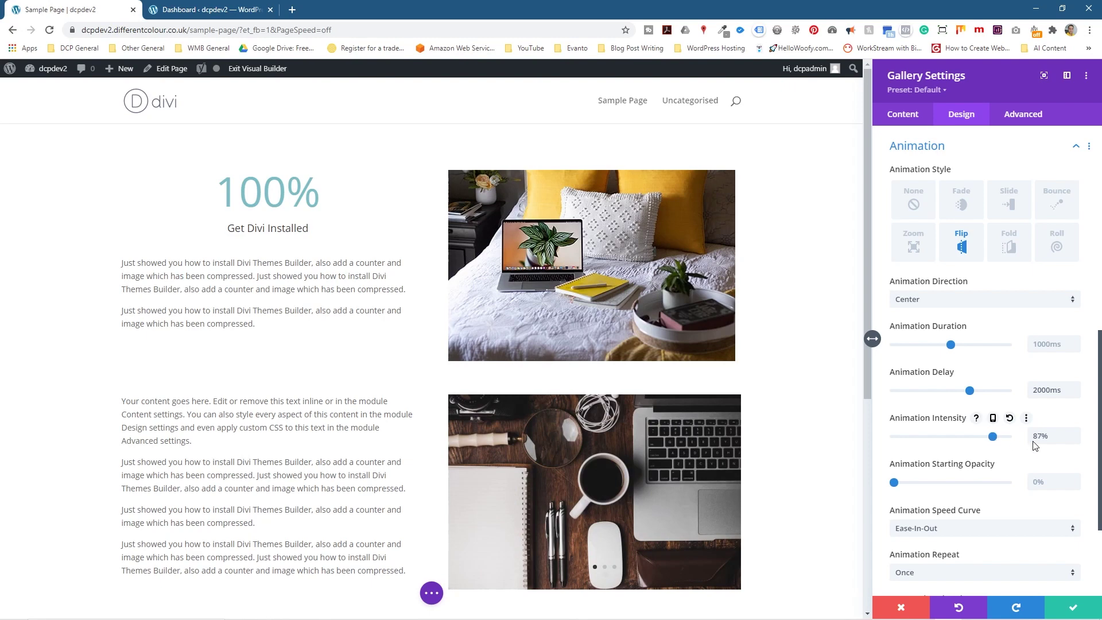
left_click_drag(1035, 445, 1036, 448)
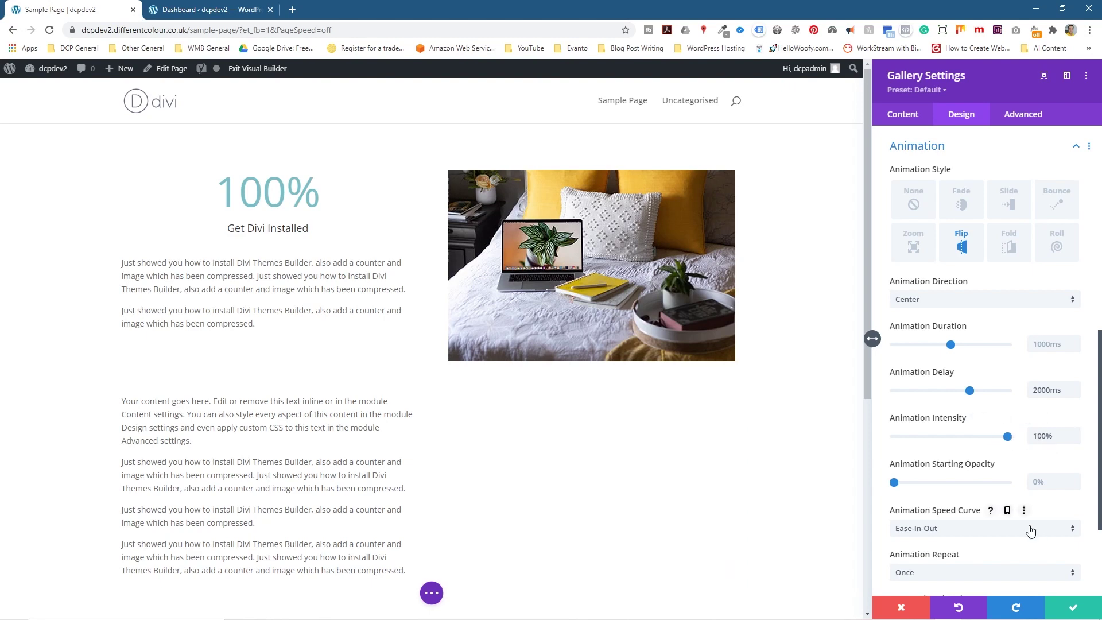
left_click(1069, 610)
mouse_move(688, 204)
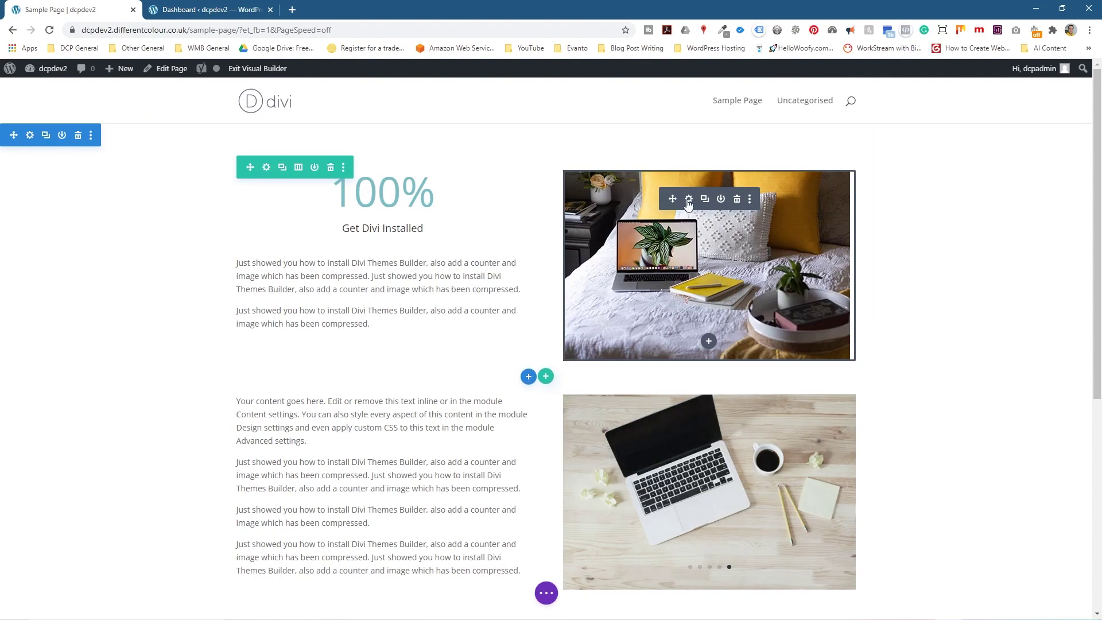
Experiment with the top image's scale and transform origin, leaving the origin at center
left_click(688, 200)
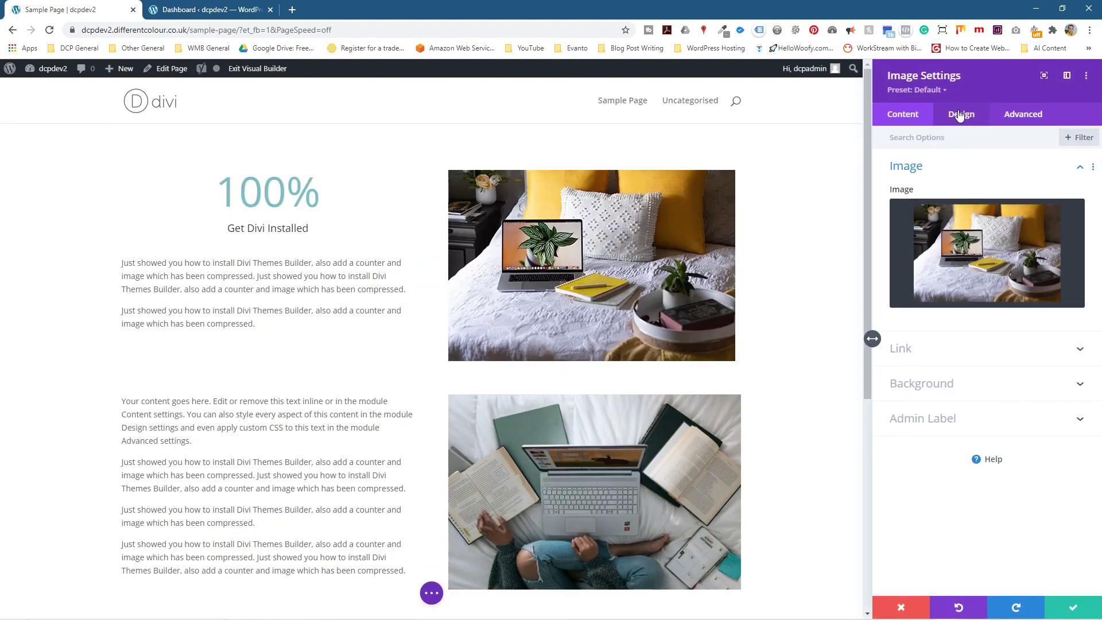
left_click(961, 115)
left_click(922, 381)
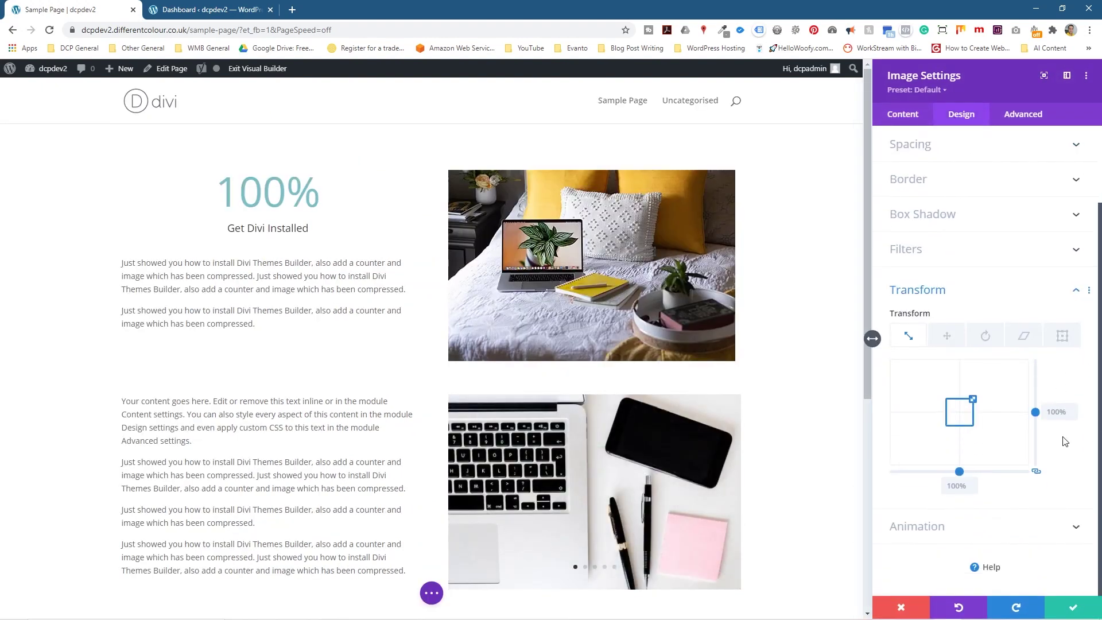
left_click(1074, 412)
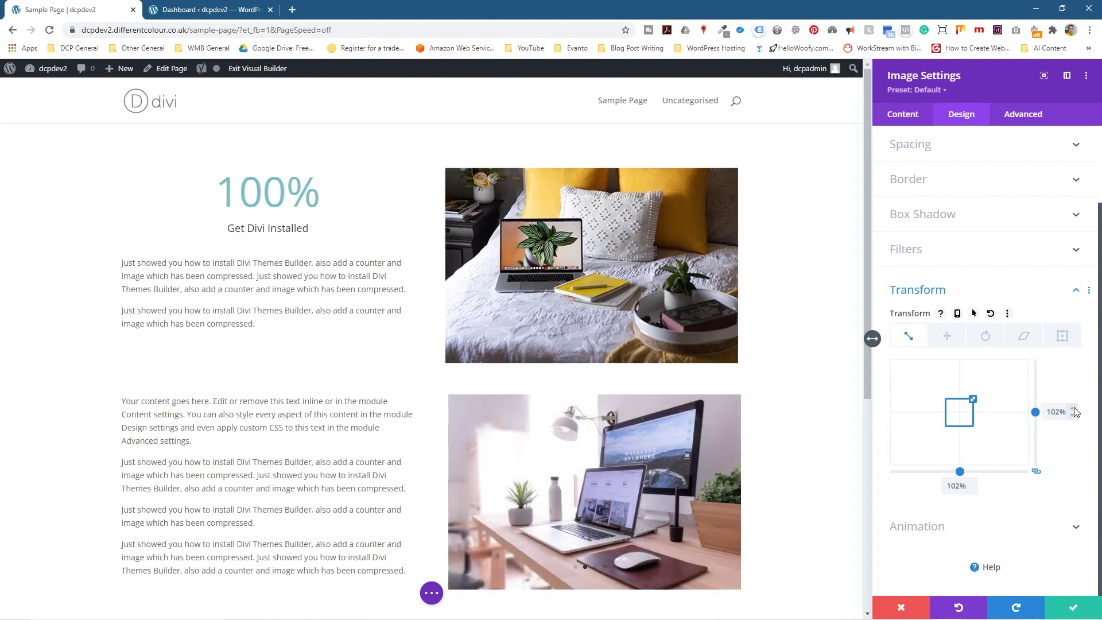
left_click(1074, 411)
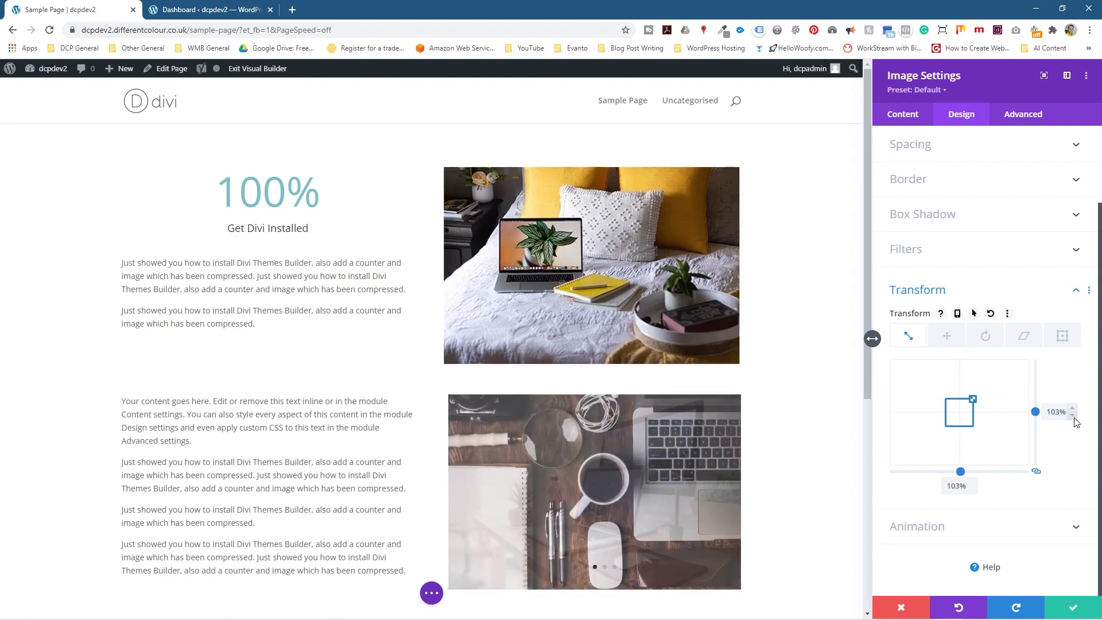
left_click(1062, 339)
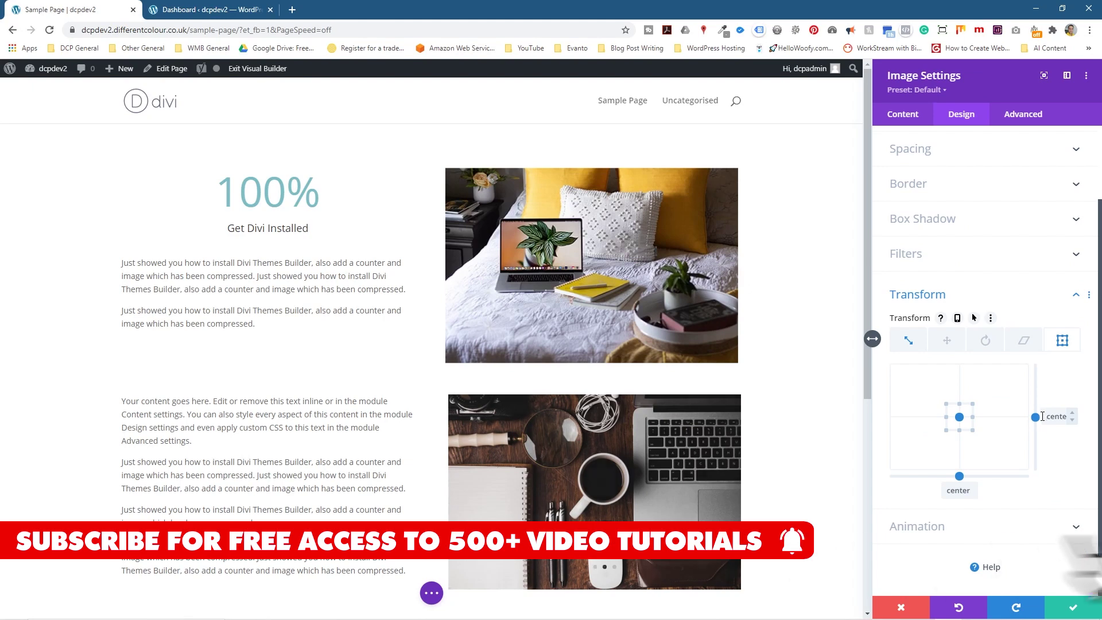
left_click(975, 490)
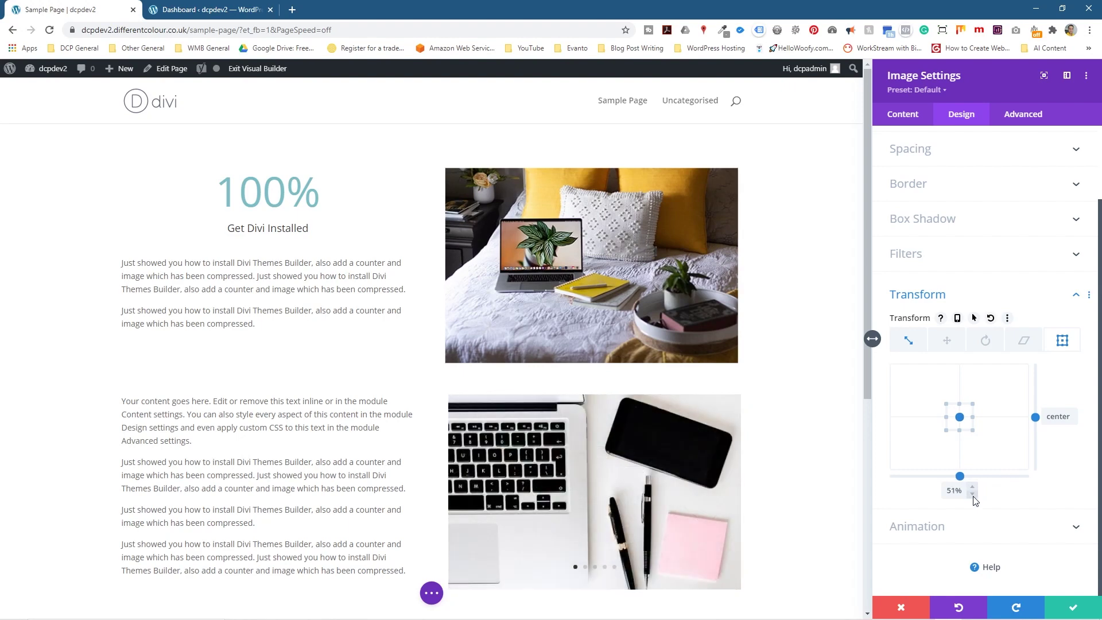
left_click(975, 495)
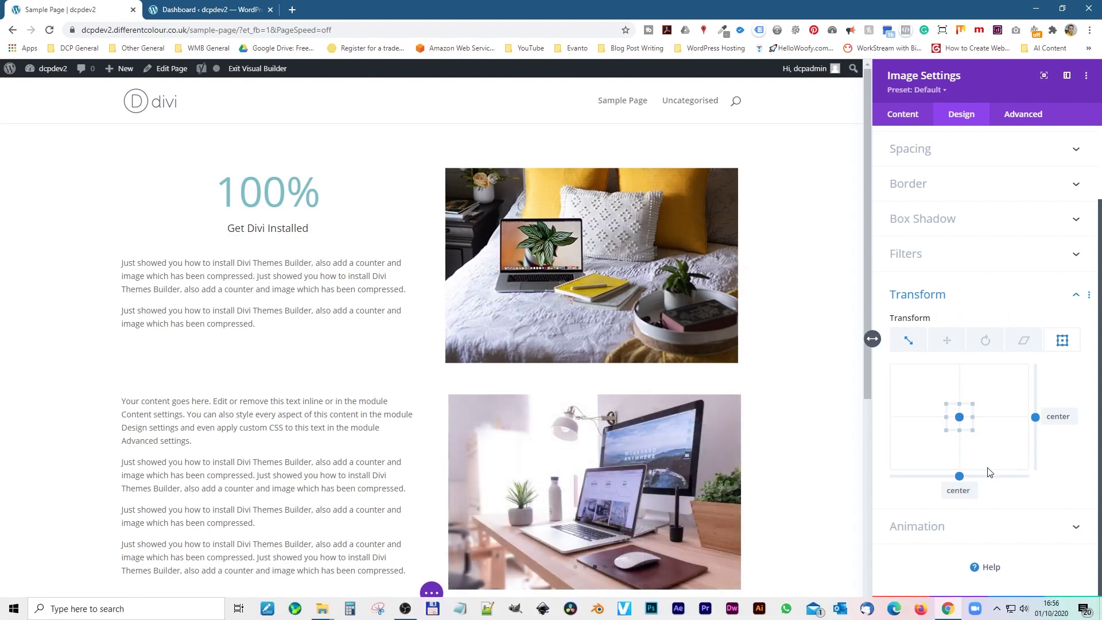
left_click(901, 608)
mouse_move(707, 265)
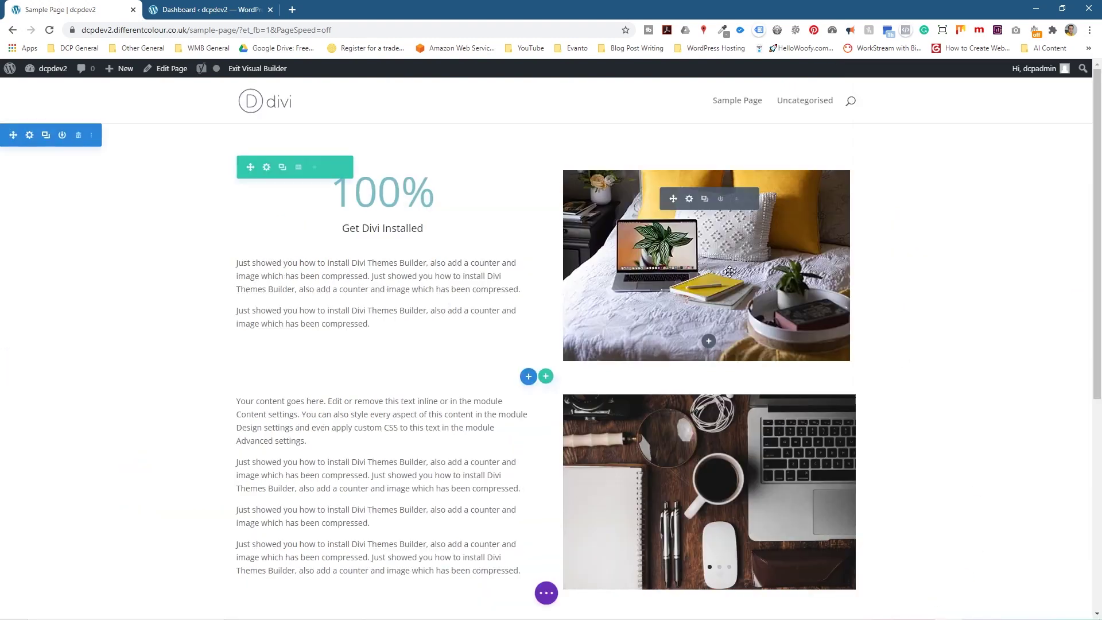
Center-align the top image within its column
left_click(688, 200)
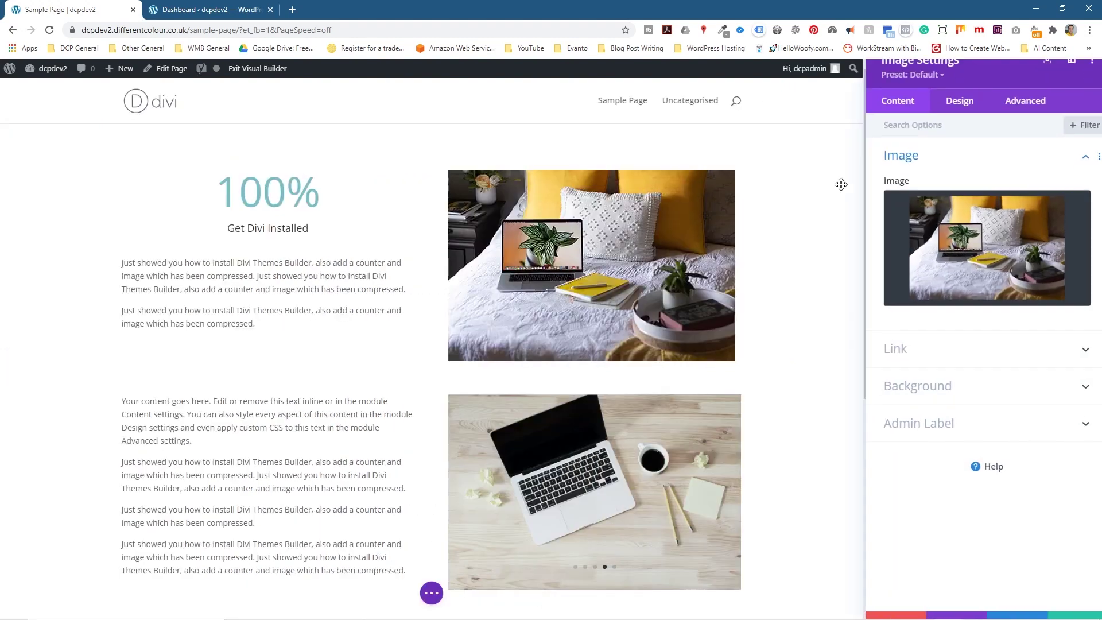
left_click(962, 114)
left_click(917, 166)
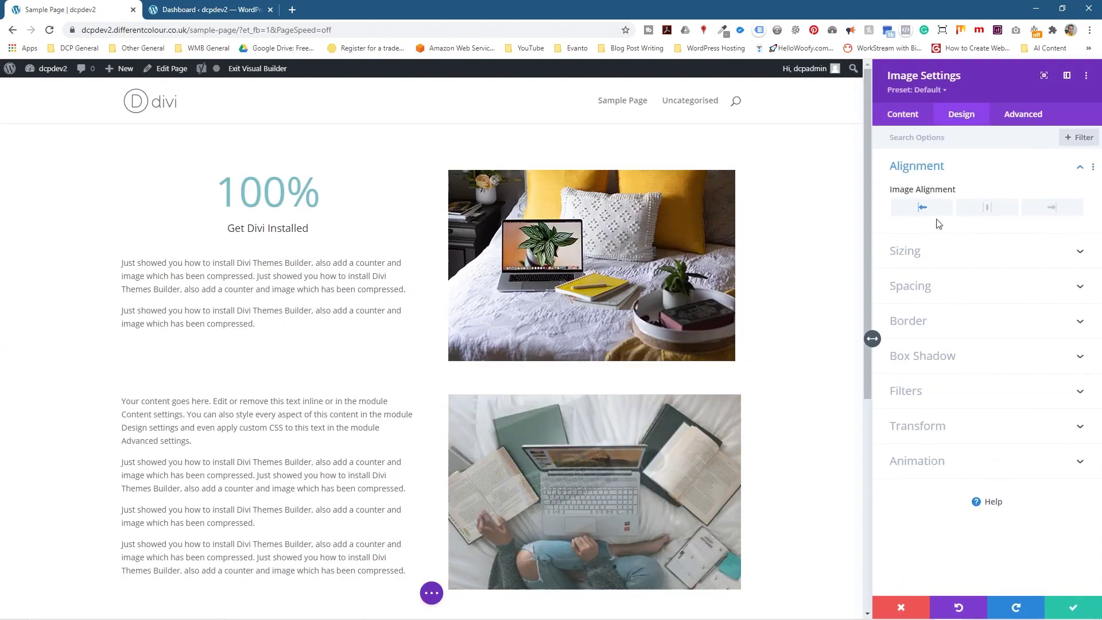
left_click(988, 208)
left_click(1065, 608)
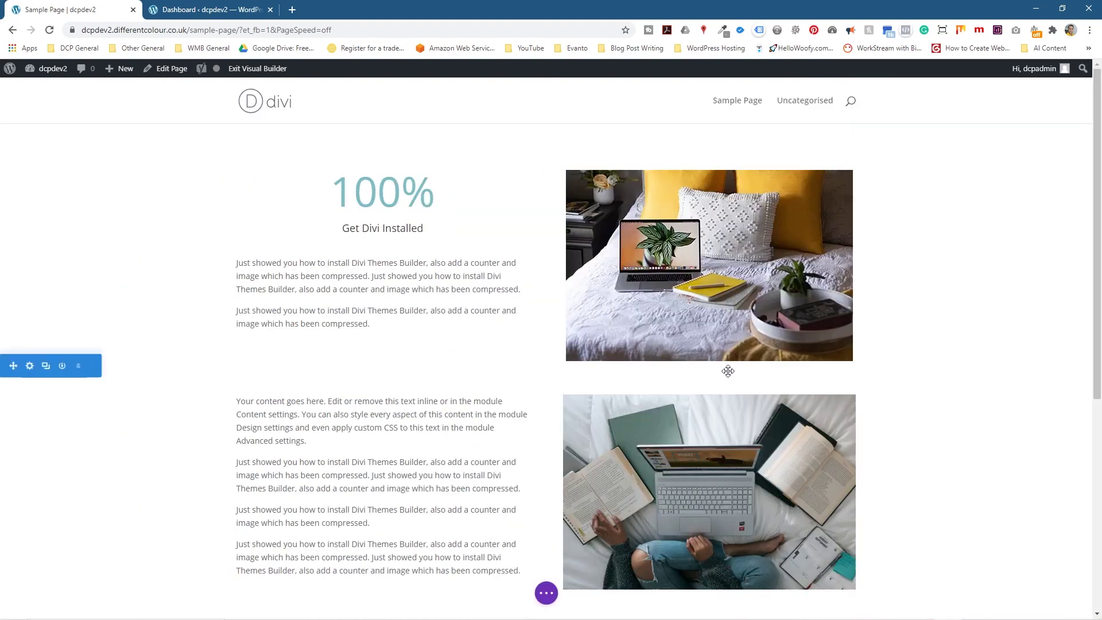
Save and exit the builder, advance the live slider twice, reload the page, and open a new tab
left_click(250, 69)
left_click(609, 408)
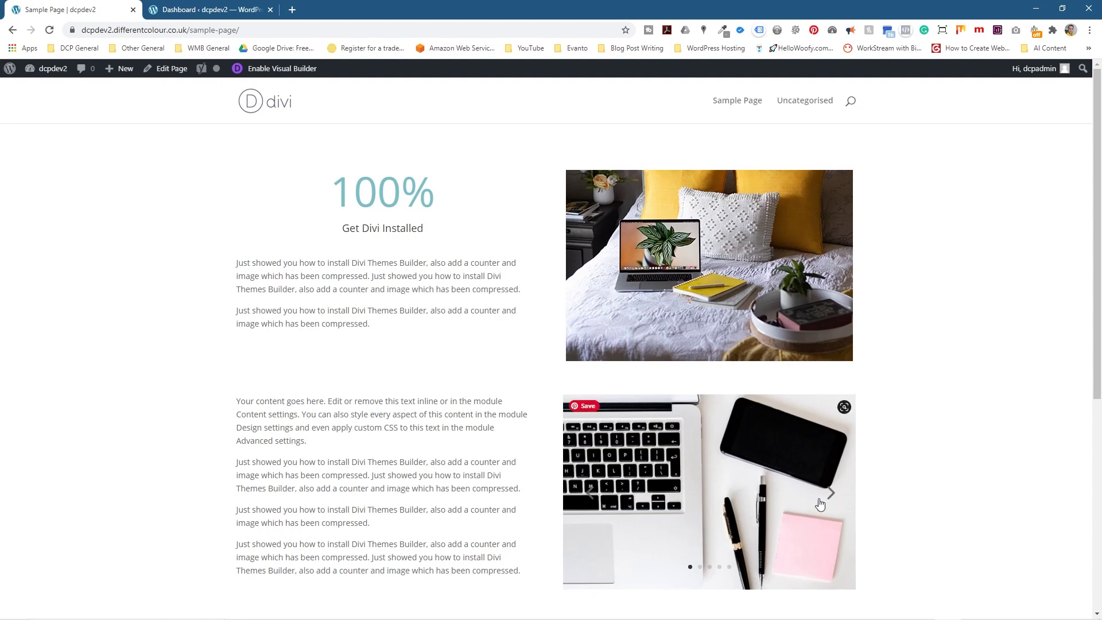
left_click(835, 495)
left_click(837, 500)
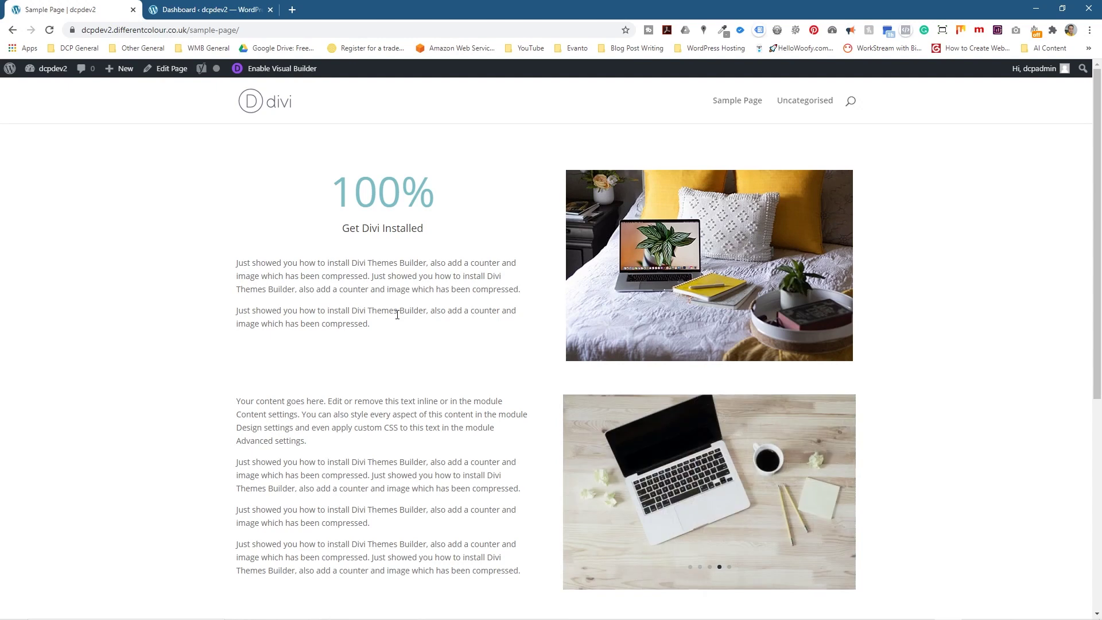
key("F5")
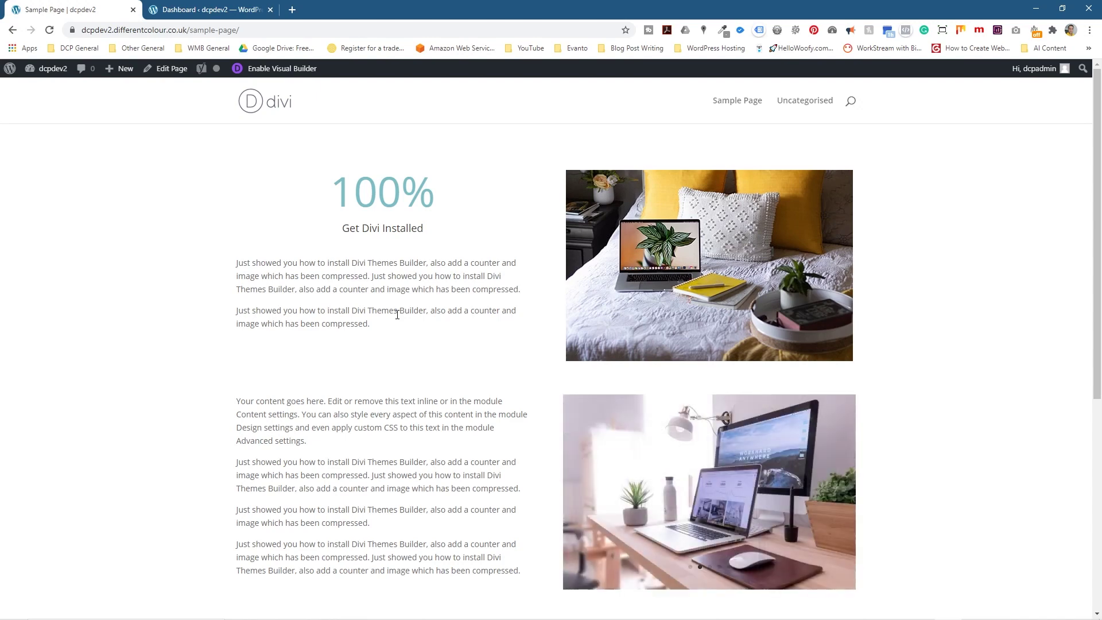
left_click(292, 10)
type("google")
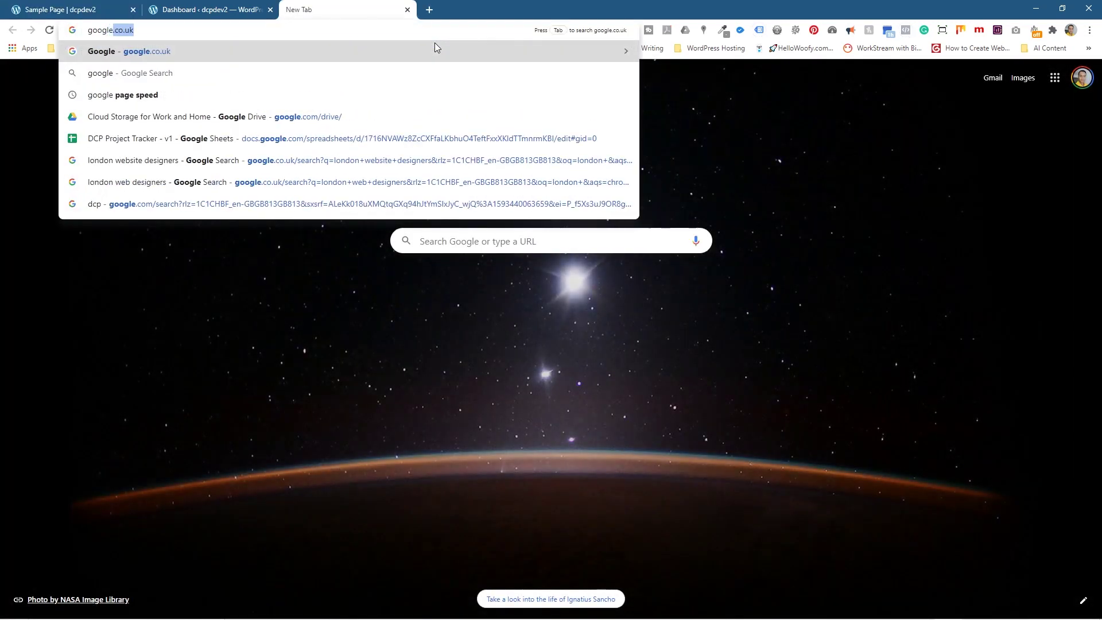
type(".co.uk")
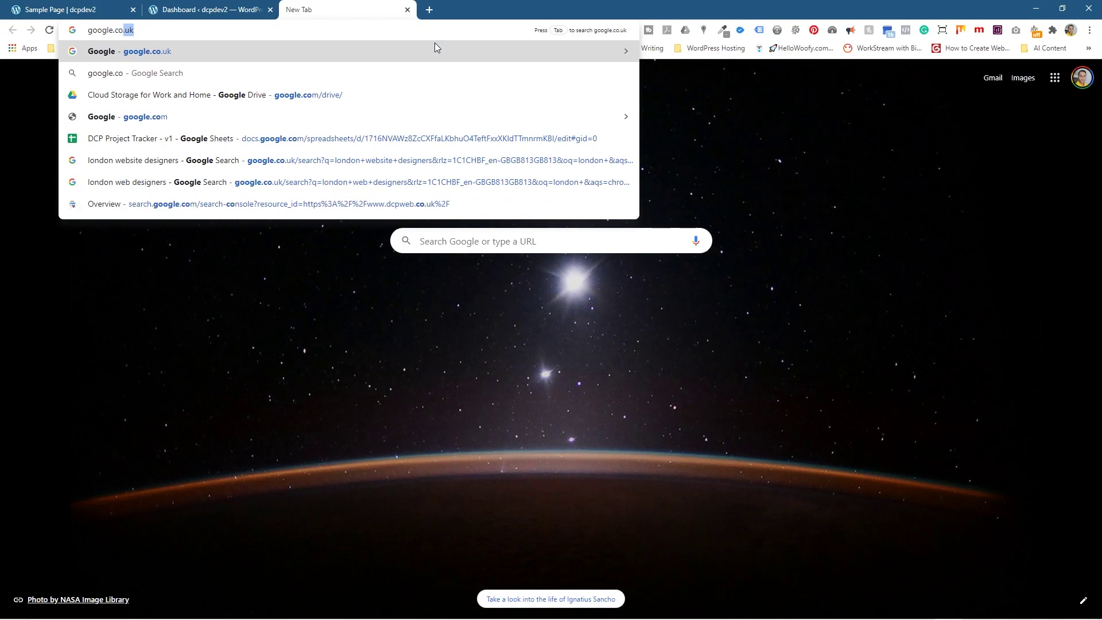
Search Google UK for 'divi themes' and reach the Elegant Themes pricing page
key("Return")
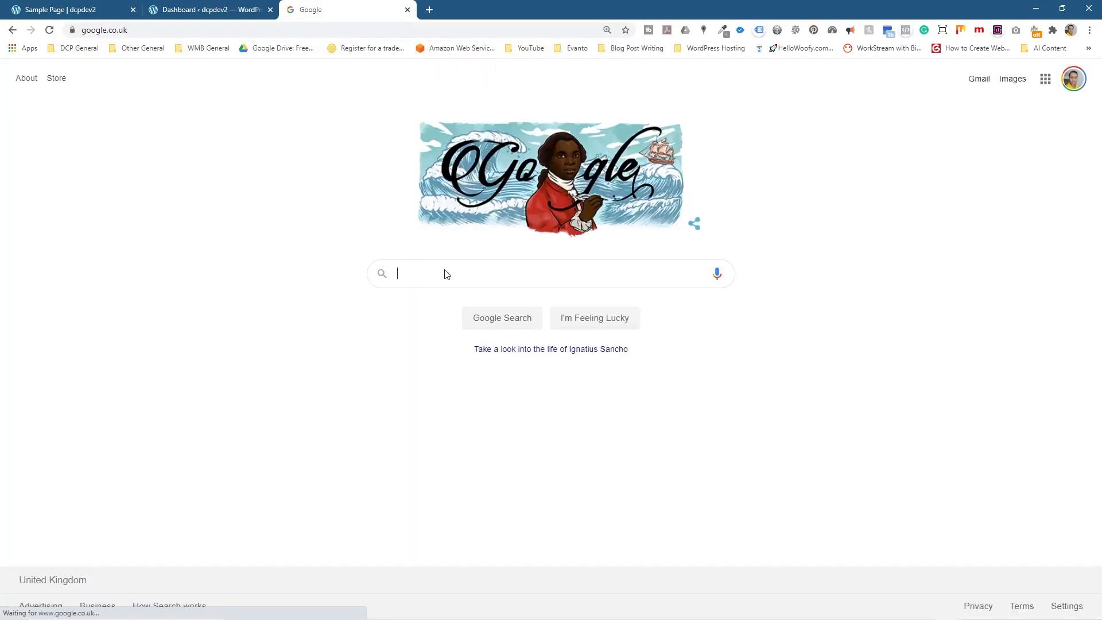
type("divi themes")
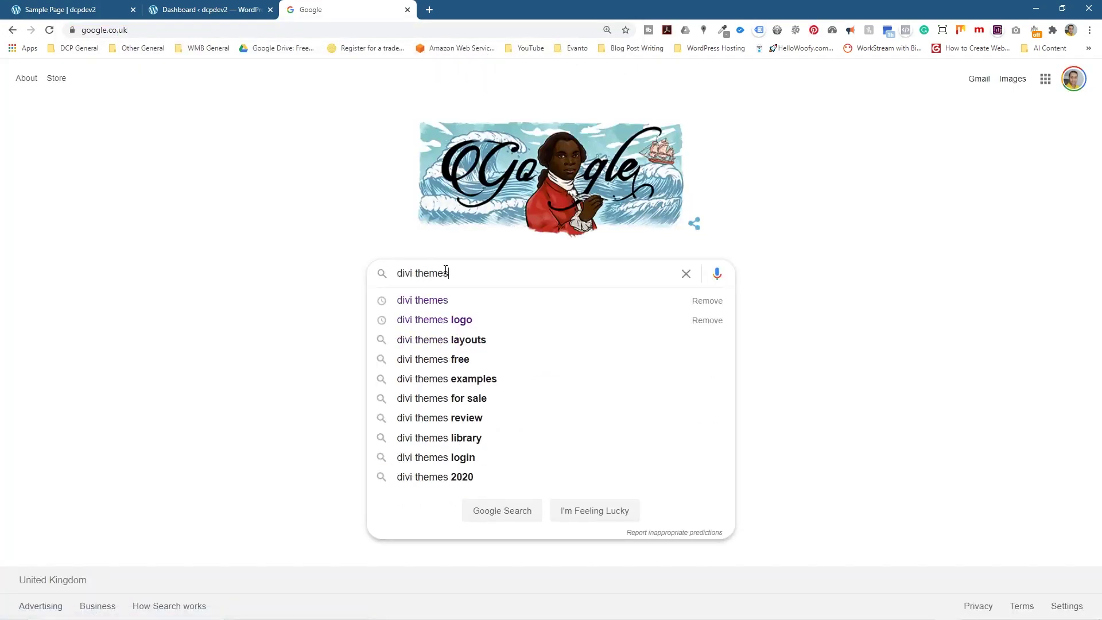
key("Return")
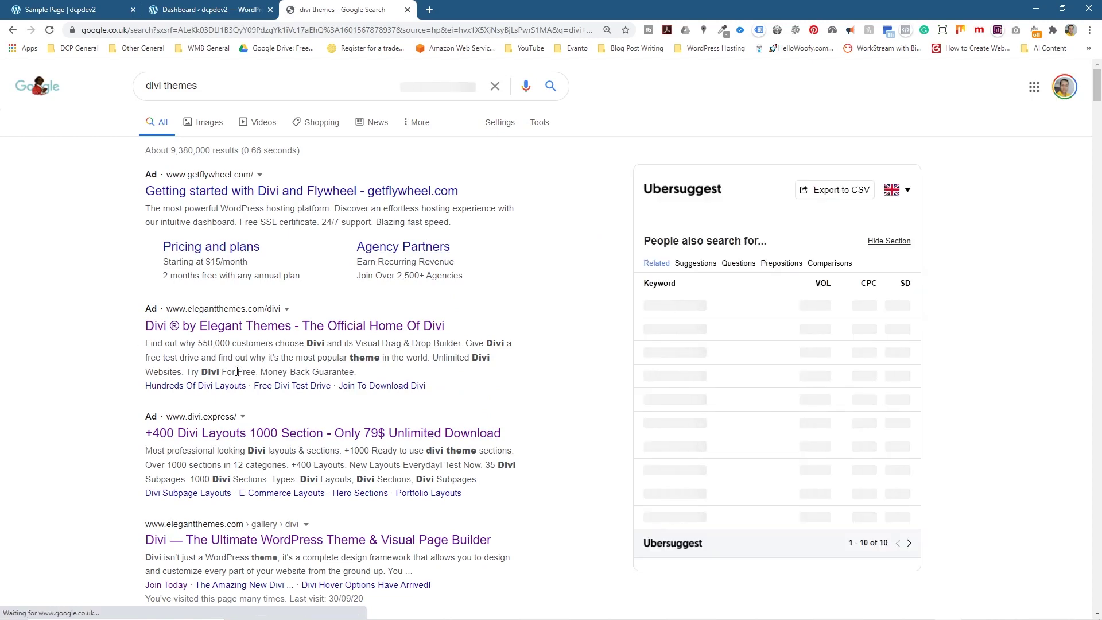
left_click(270, 548)
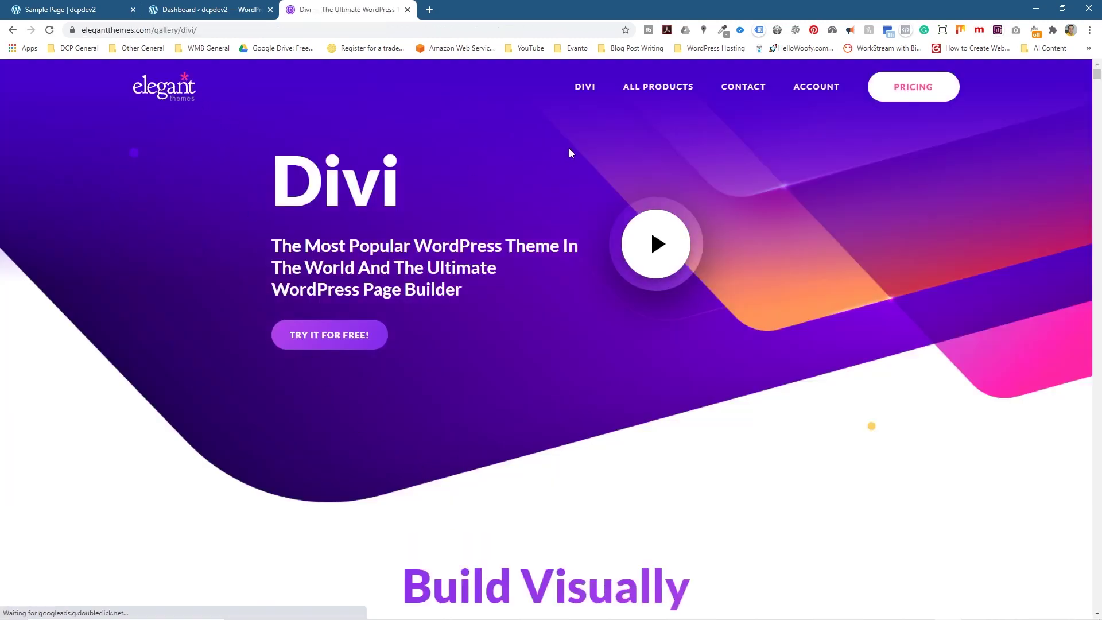
scroll(644, 383, "down", 6)
scroll(640, 412, "up", 5)
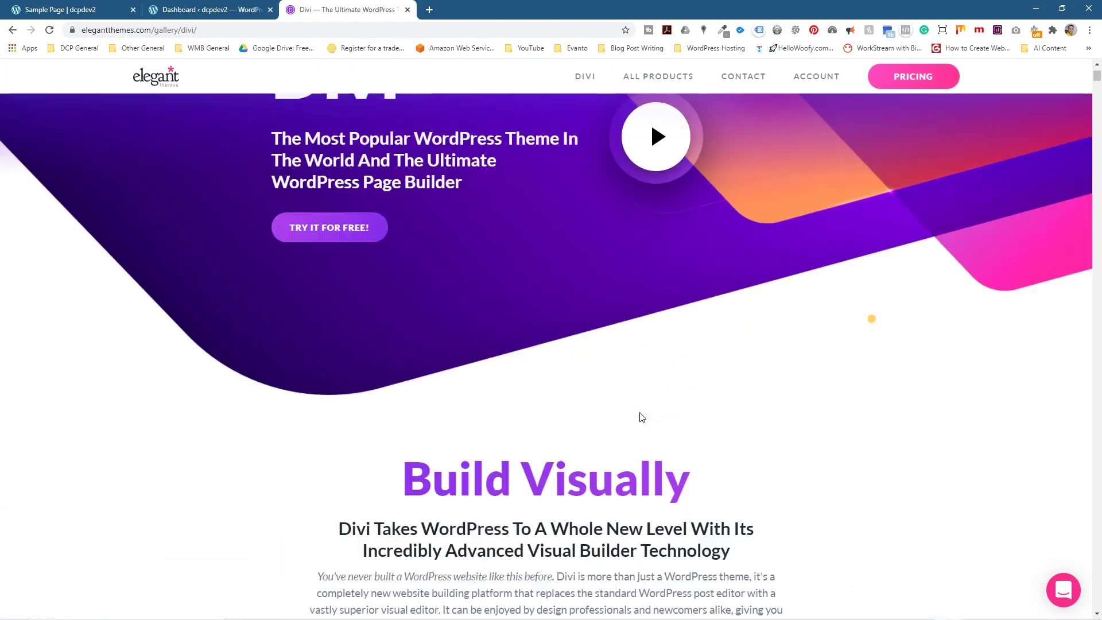
scroll(556, 380, "up", 2)
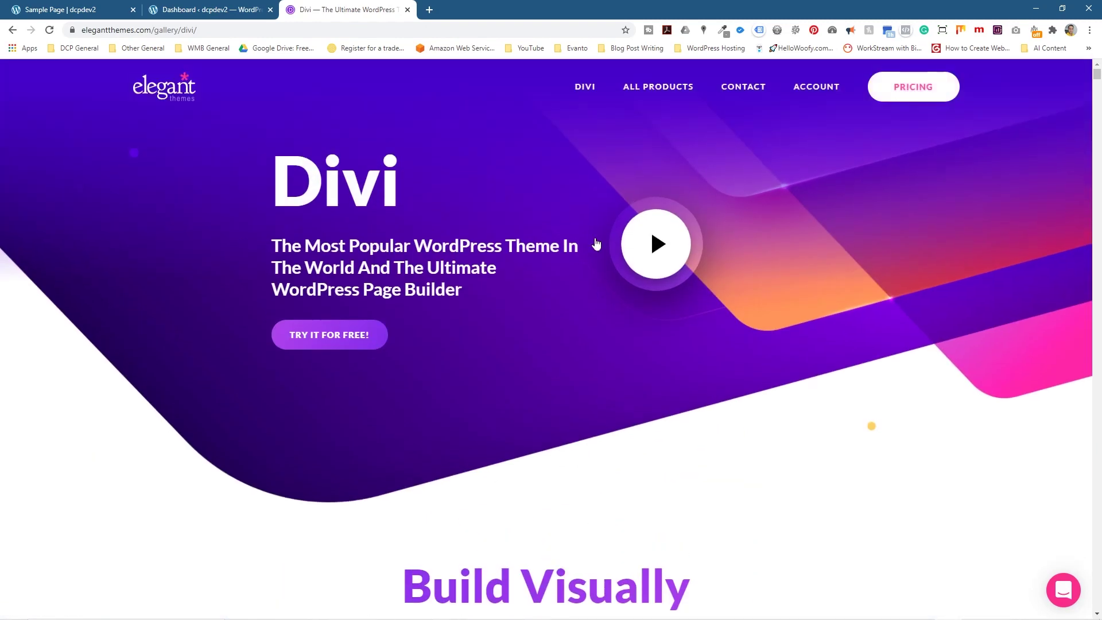
left_click(929, 92)
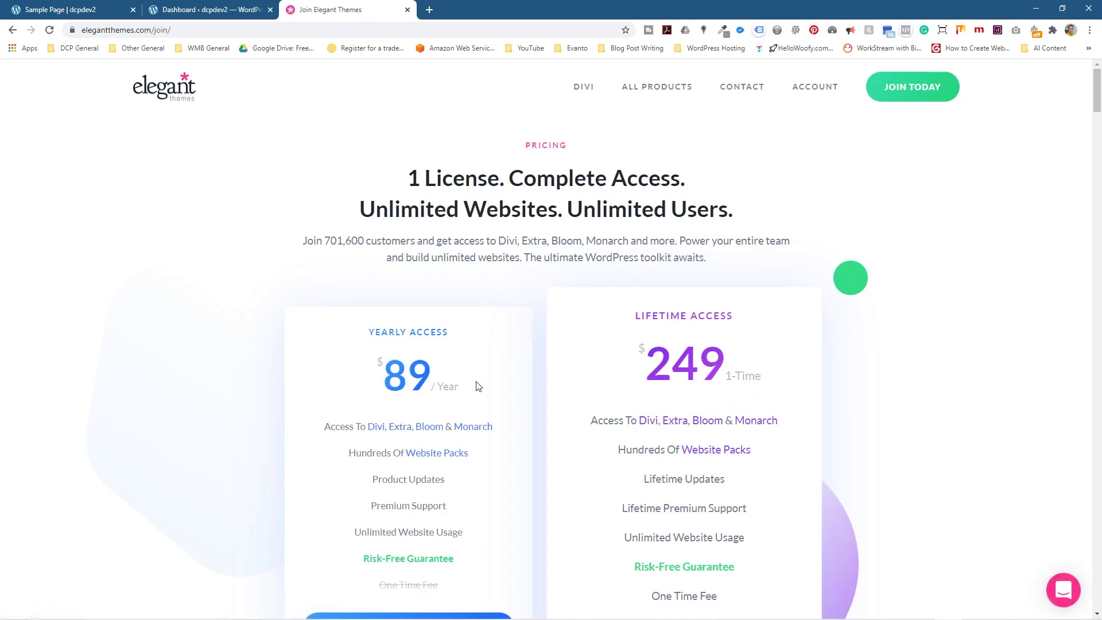
scroll(428, 377, "down", 2)
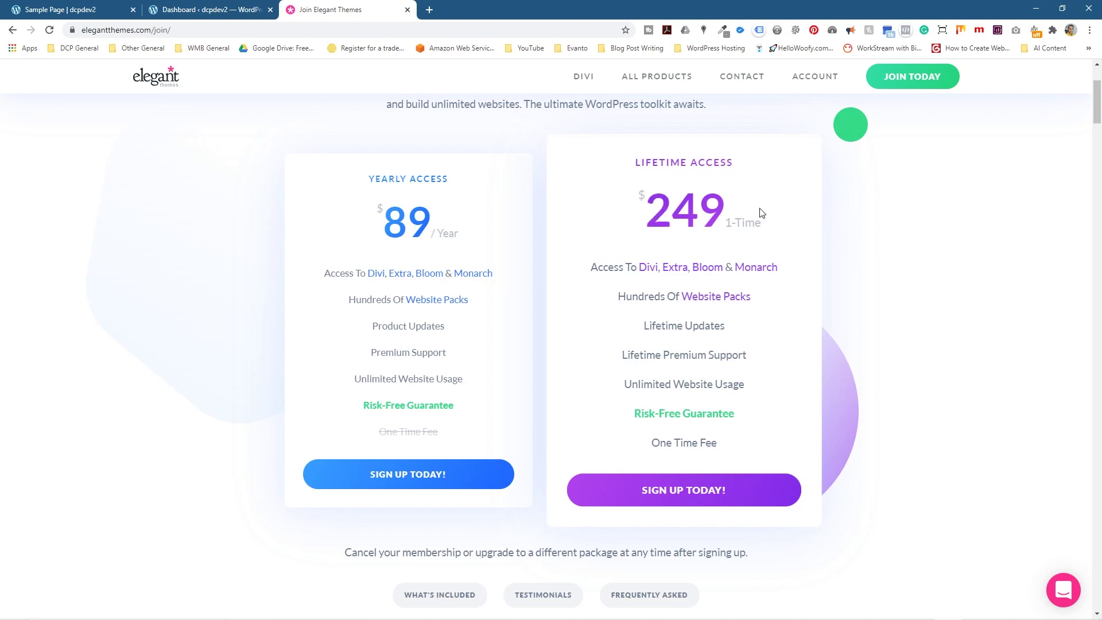
Highlight the lifetime plan's 1-Time label and both plans' Unlimited Website Usage lines
left_click_drag(730, 223, 771, 227)
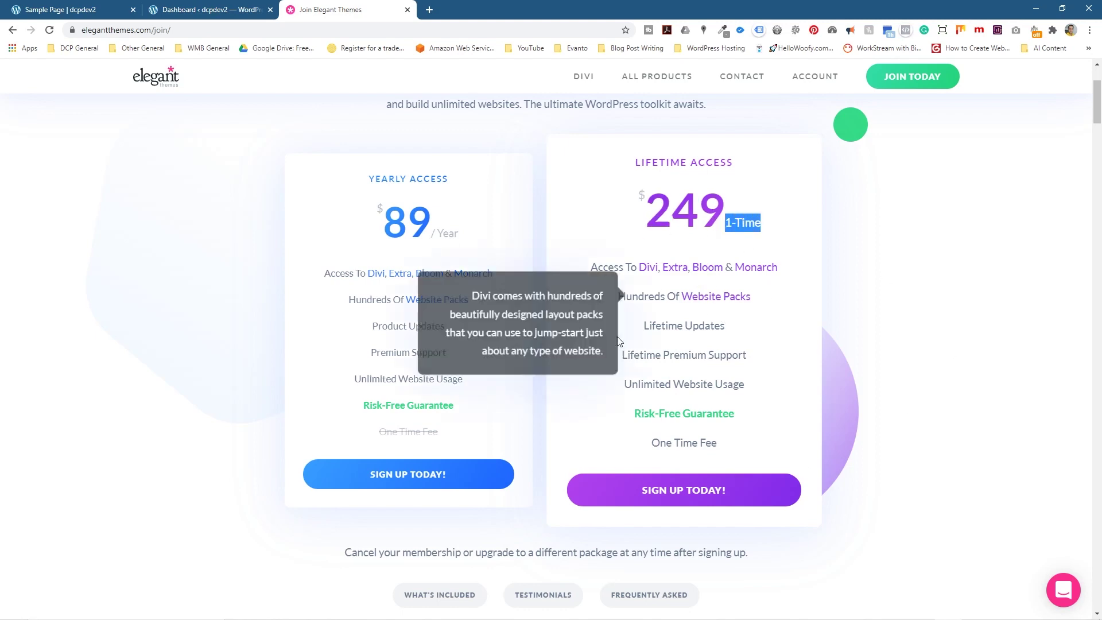
mouse_move(409, 379)
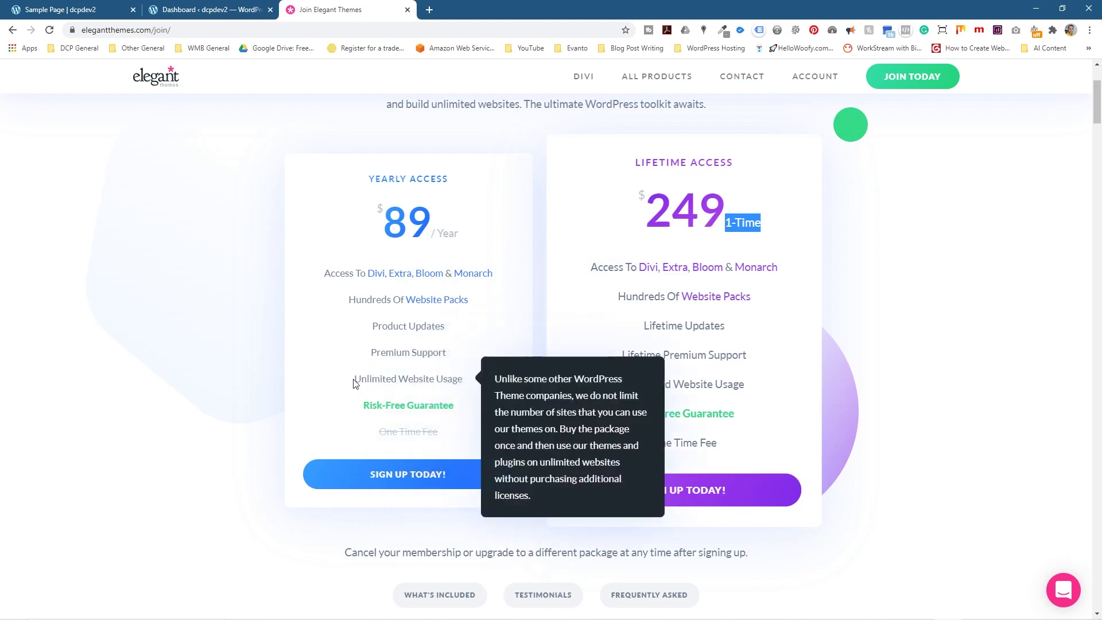
left_click_drag(355, 379, 462, 380)
left_click(946, 402)
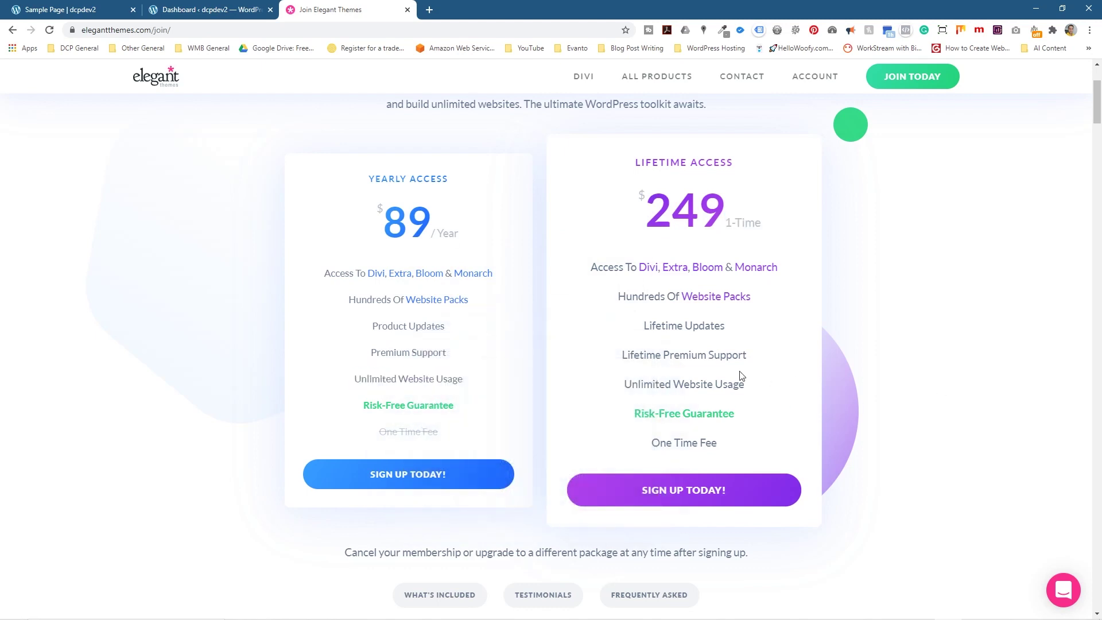
left_click_drag(748, 385, 628, 385)
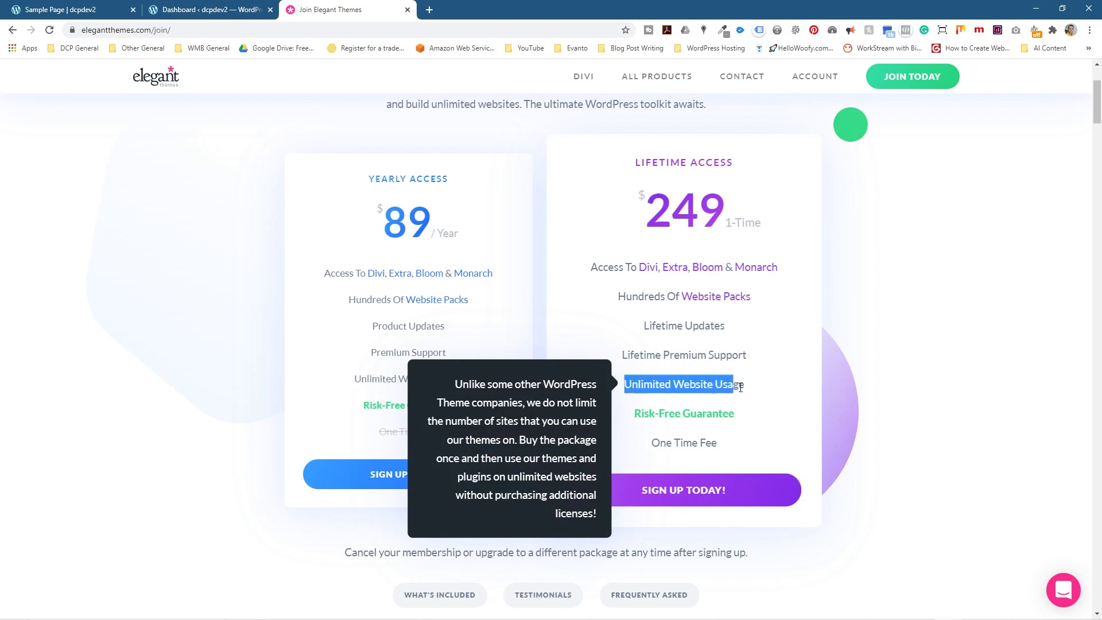
left_click_drag(628, 384, 748, 392)
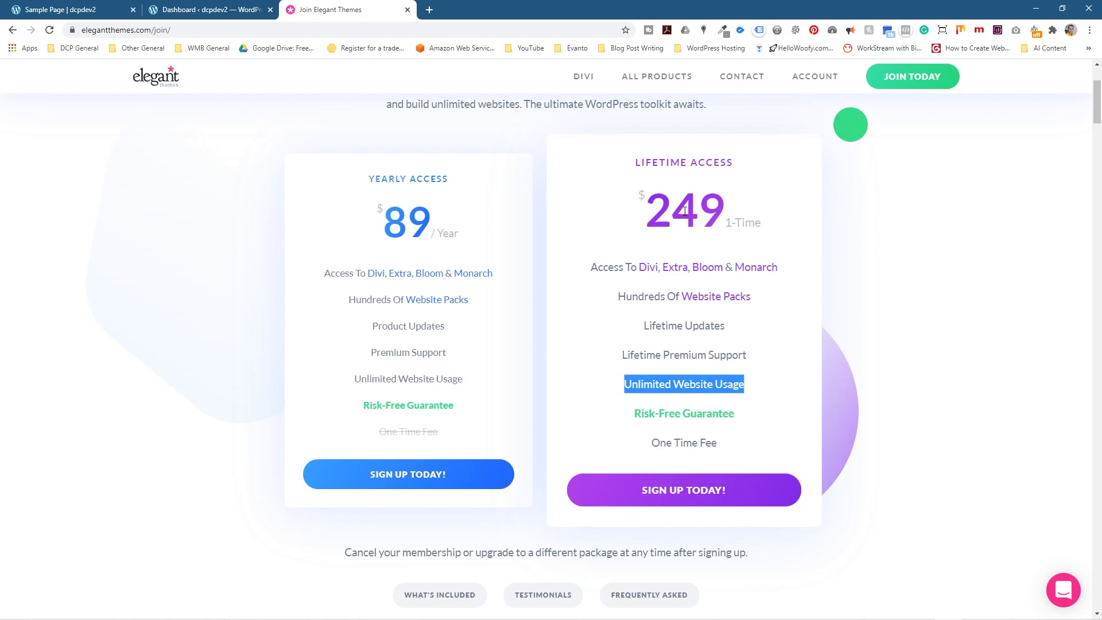
Return to the live Sample Page via the Dashboard tab, then minimize Chrome to reveal the desktop
left_click(251, 9)
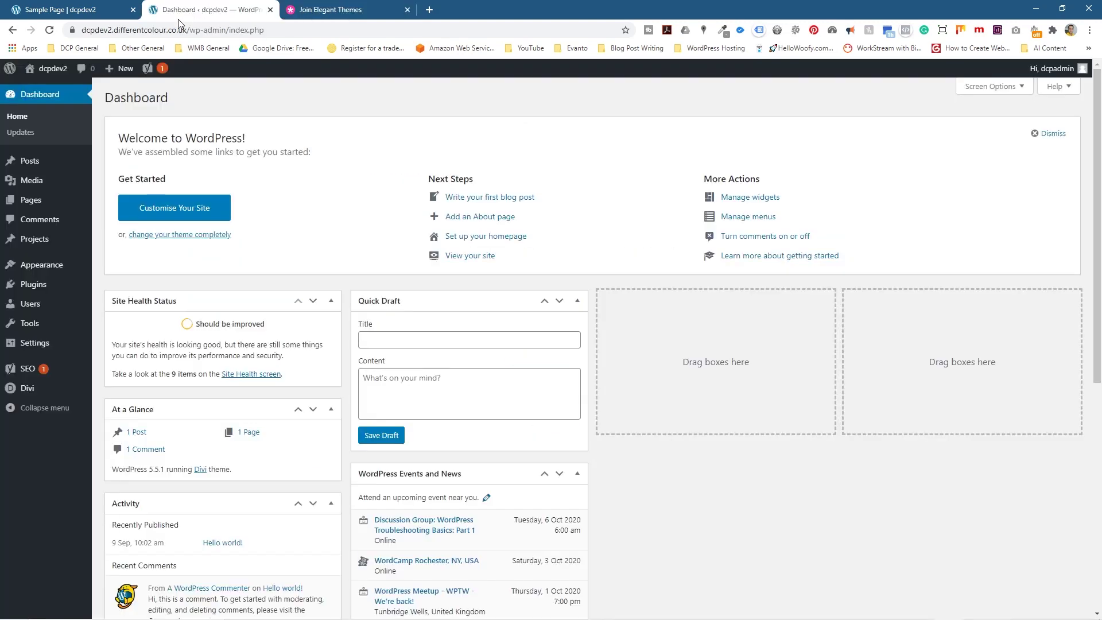
left_click(28, 13)
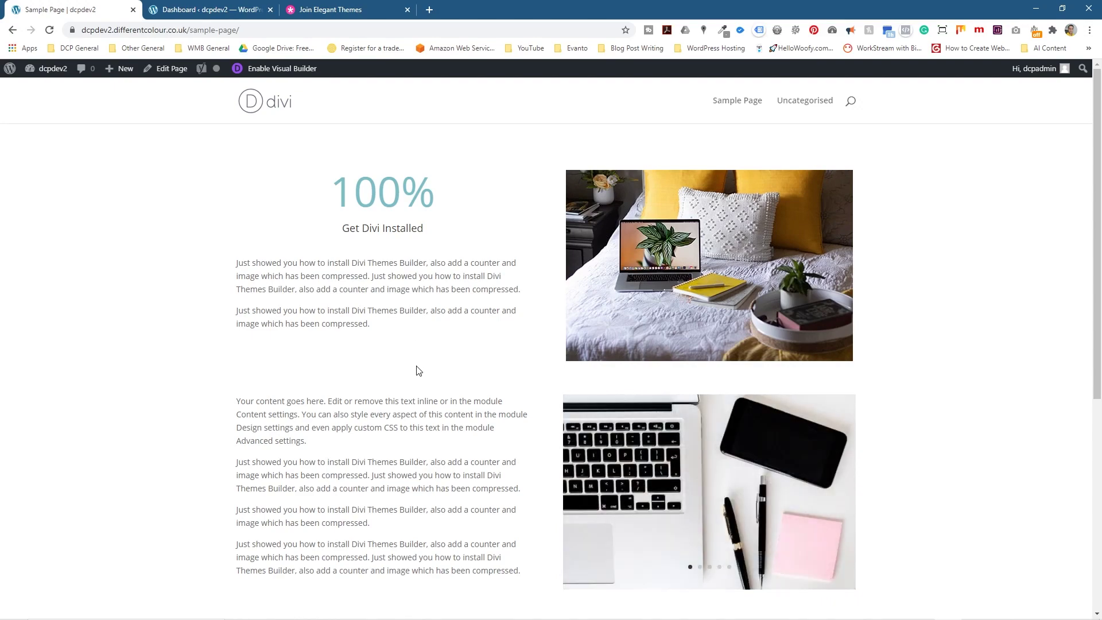
scroll(418, 375, "down", 4)
scroll(418, 383, "up", 4)
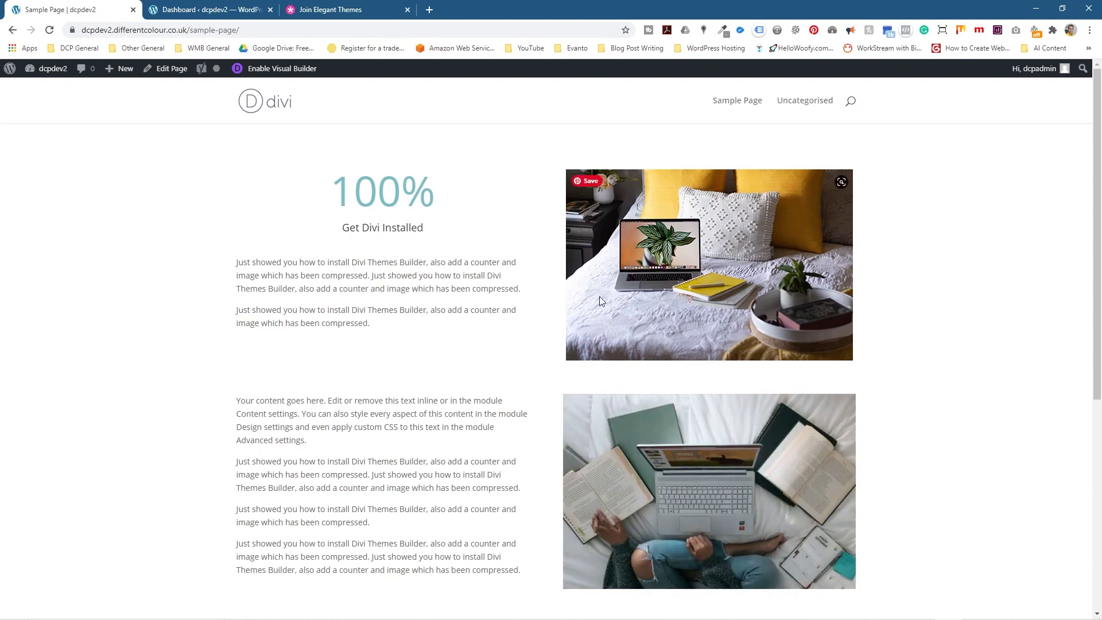
left_click(1036, 8)
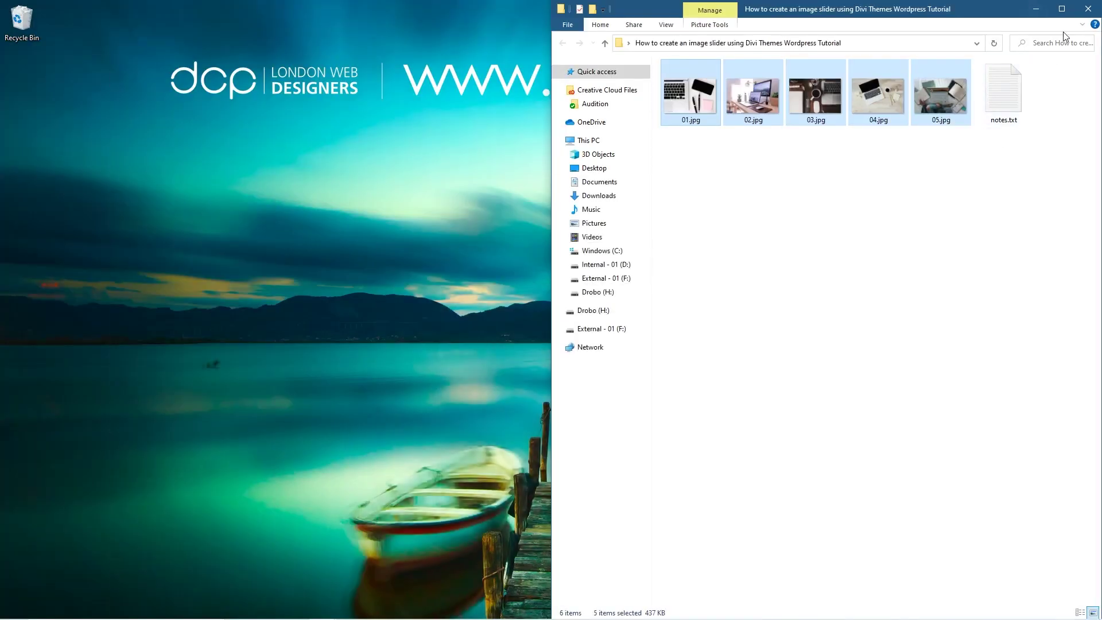